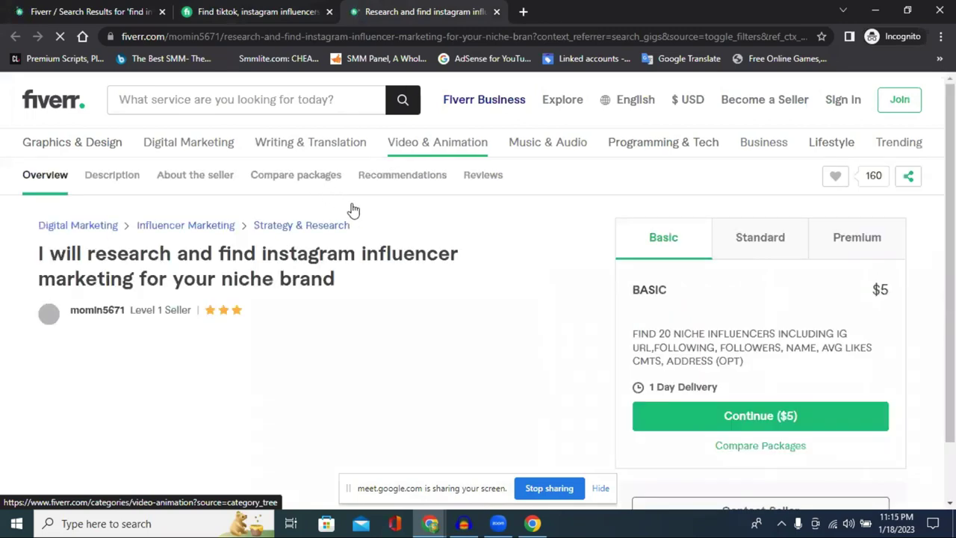
Step: Review the data offered in the Instagram influencer research gig and switch to the blank Google Sheets spreadsheet
{"action": "scroll", "coordinate": [388, 231], "scroll_direction": "down", "scroll_amount": 1}
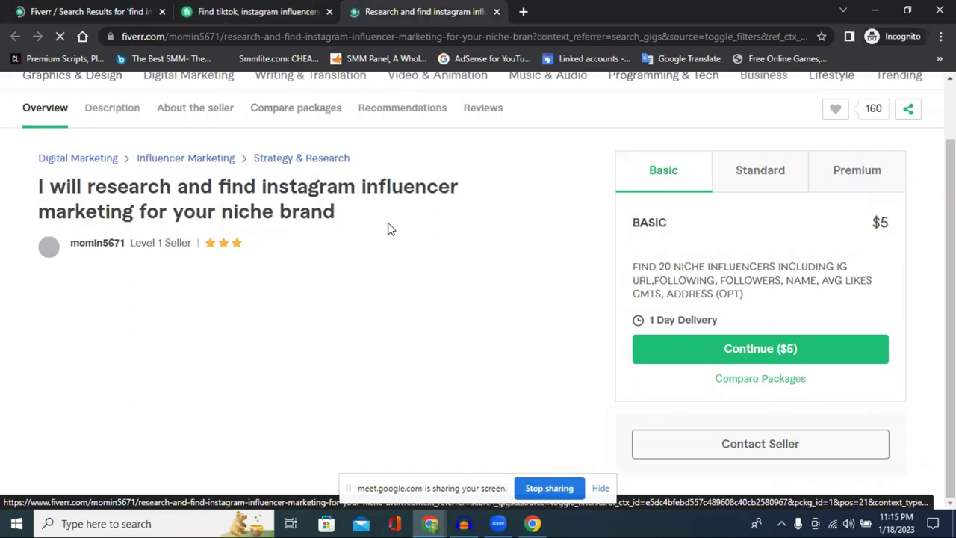
{"action": "scroll", "coordinate": [388, 228], "scroll_direction": "down", "scroll_amount": 2}
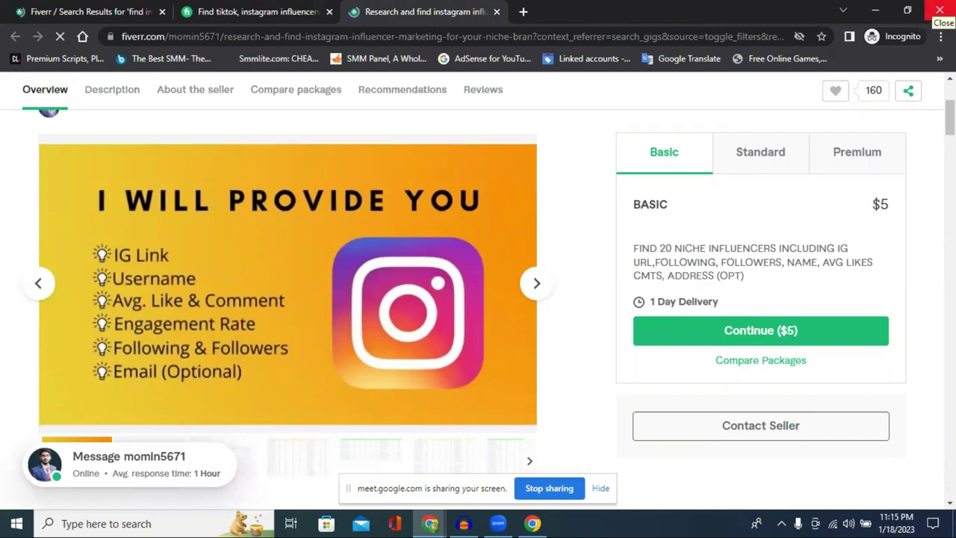
{"action": "left_click", "coordinate": [876, 11]}
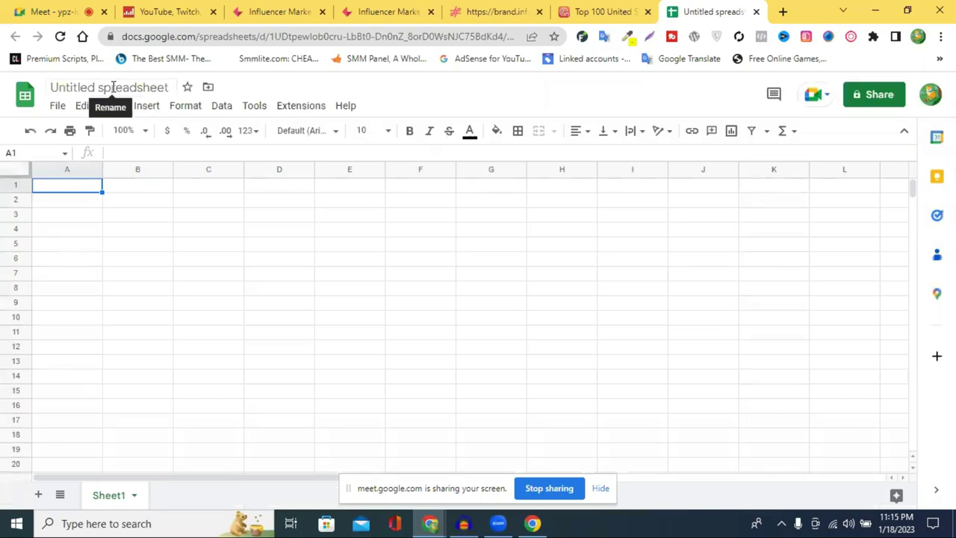
Step: Rename the untitled spreadsheet as "divlel buyer"
{"action": "left_click", "coordinate": [113, 86]}
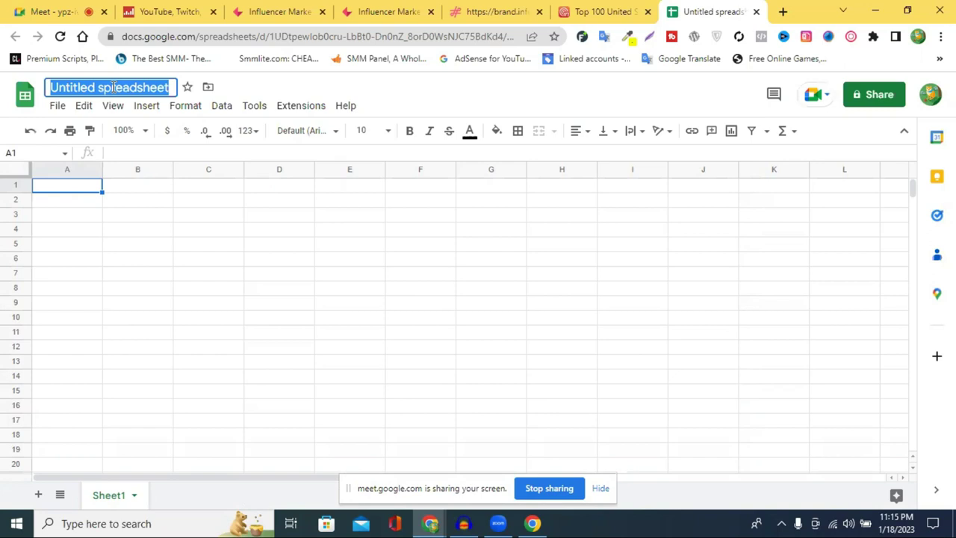
{"action": "type", "text": "divlel"}
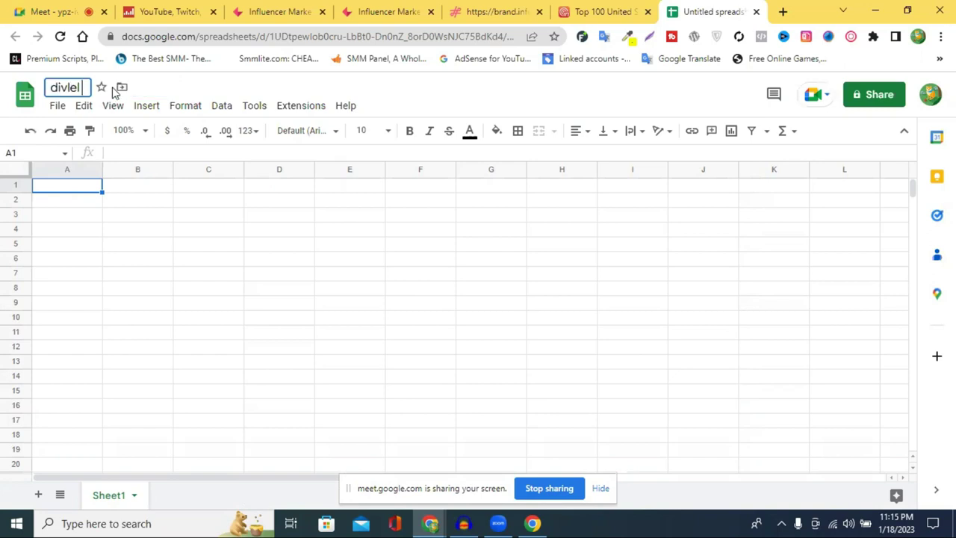
{"action": "type", "text": " buyvel"}
{"action": "key", "text": "BackSpace"}
{"action": "key", "text": "BackSpace"}
{"action": "key", "text": "BackSpace"}
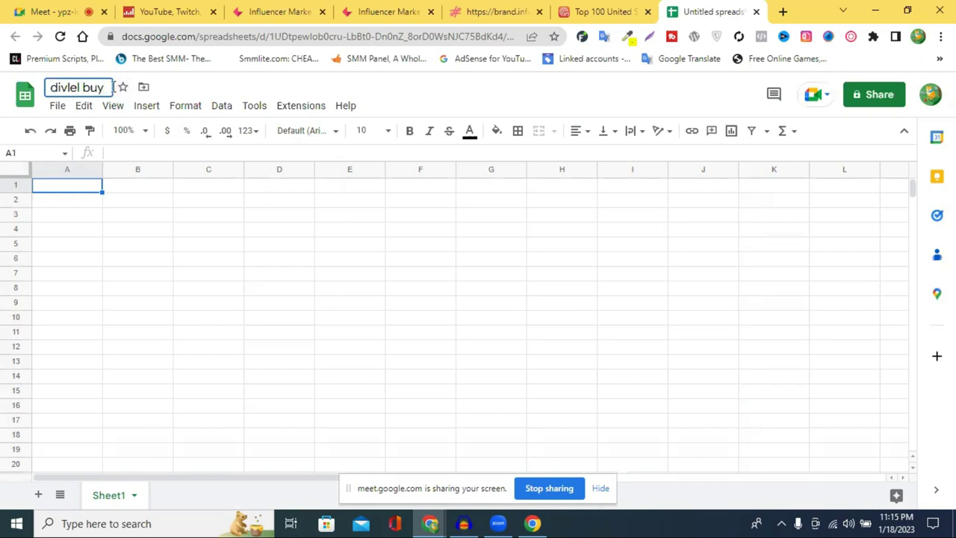
{"action": "type", "text": "er"}
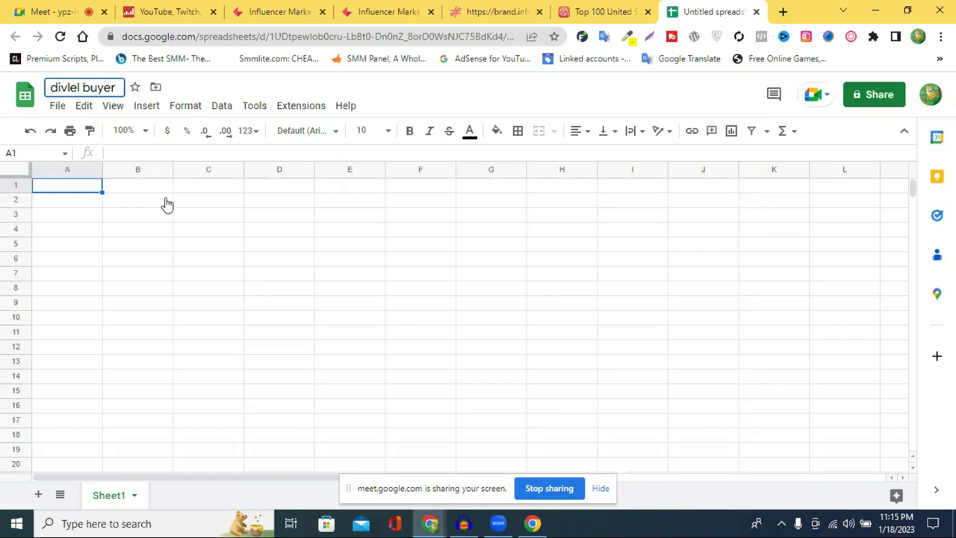
{"action": "key", "text": "Return"}
{"action": "key", "text": "Down"}
{"action": "key", "text": "Right"}
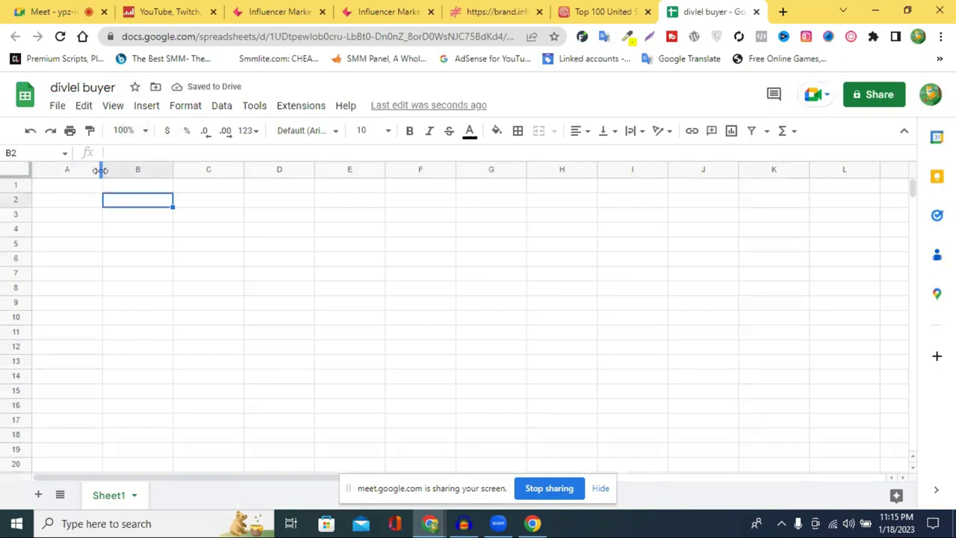
Step: Narrow column A to about a third of its width and enter the header "No" in A1
{"action": "left_click_drag", "start_coordinate": [100, 170], "coordinate": [50, 187]}
{"action": "left_click", "coordinate": [47, 188]}
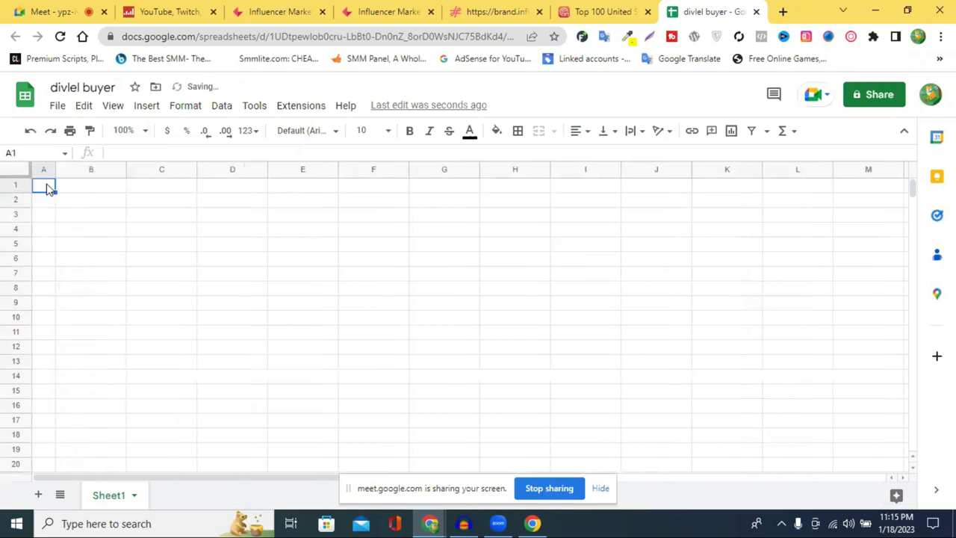
{"action": "double_click", "coordinate": [47, 185]}
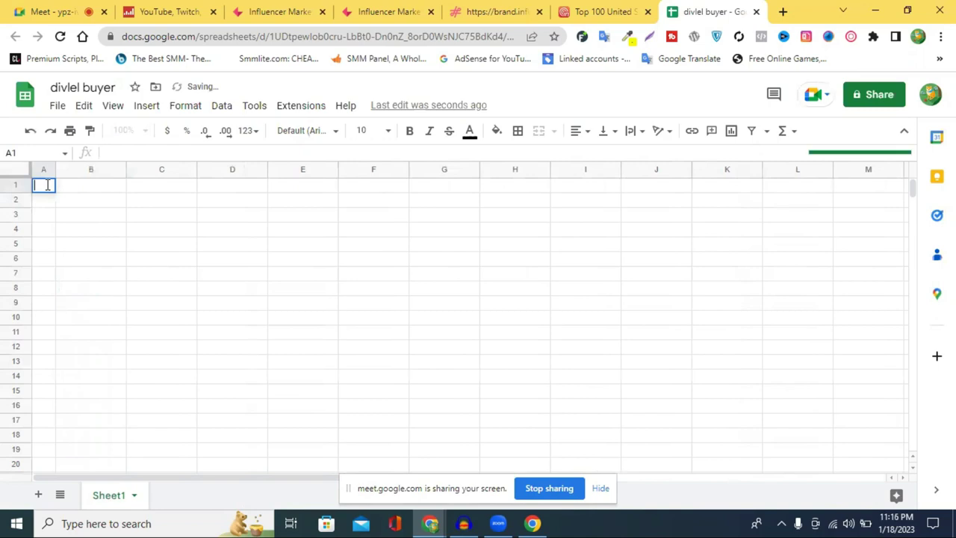
{"action": "type", "text": "No"}
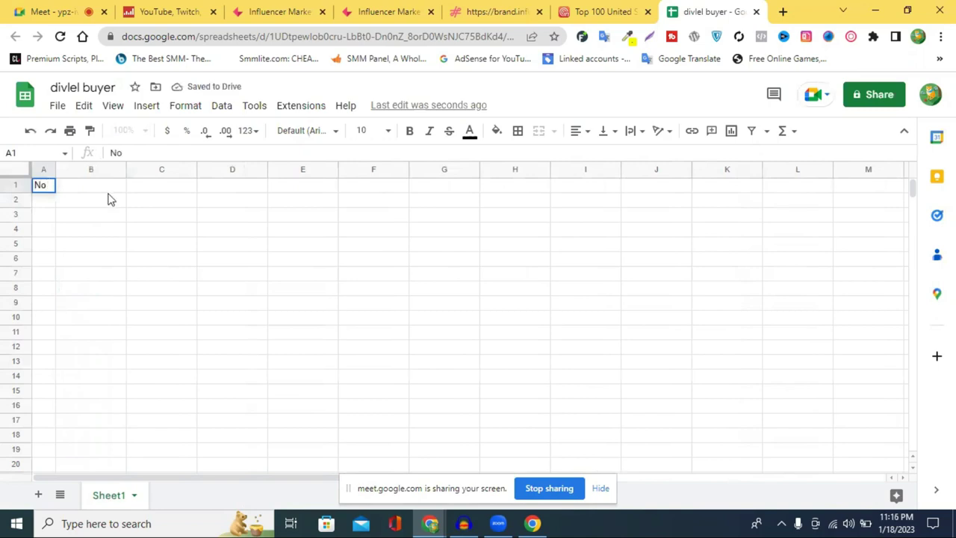
Step: Widen column B to about double its width and enter the header "IG LInk" in B1
{"action": "left_click_drag", "start_coordinate": [124, 170], "coordinate": [173, 170]}
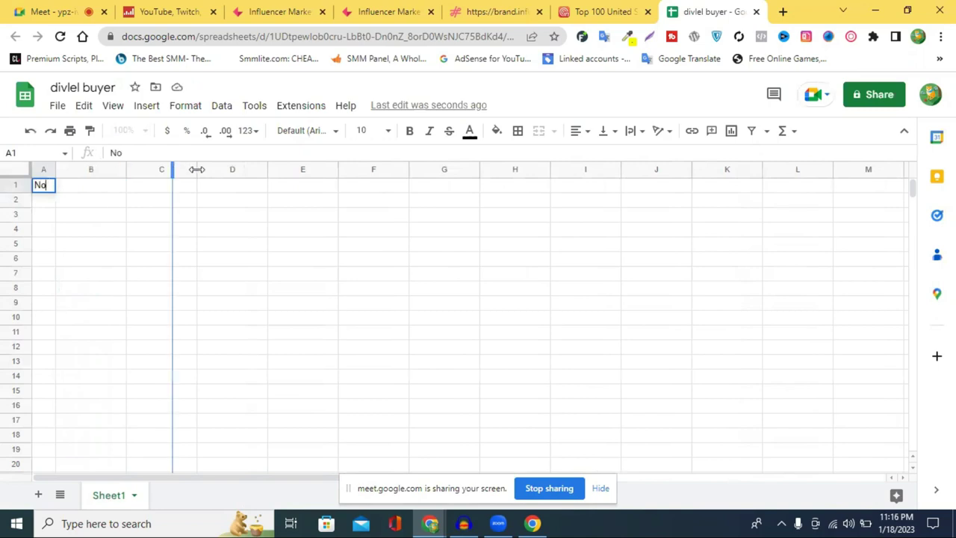
{"action": "left_click", "coordinate": [106, 189]}
{"action": "type", "text": "IG"}
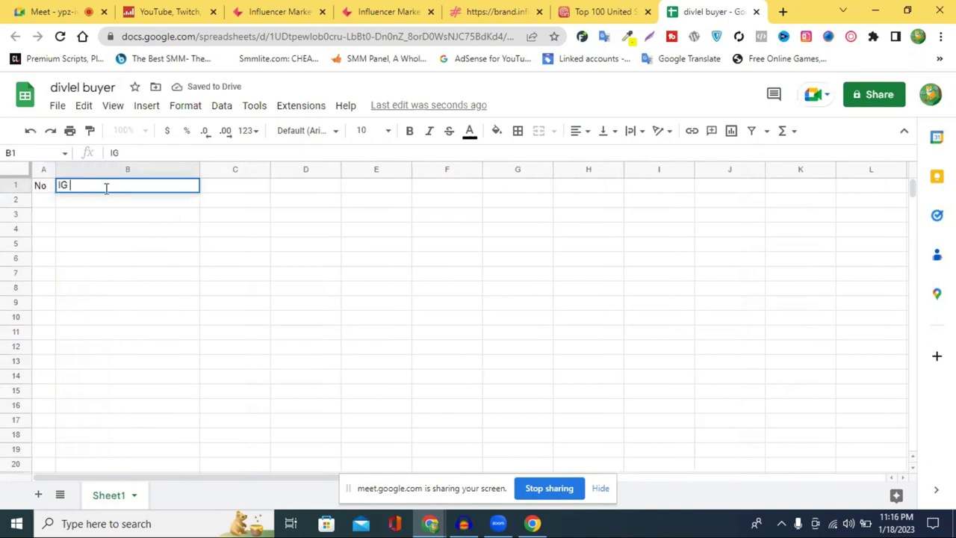
{"action": "type", "text": " LInk"}
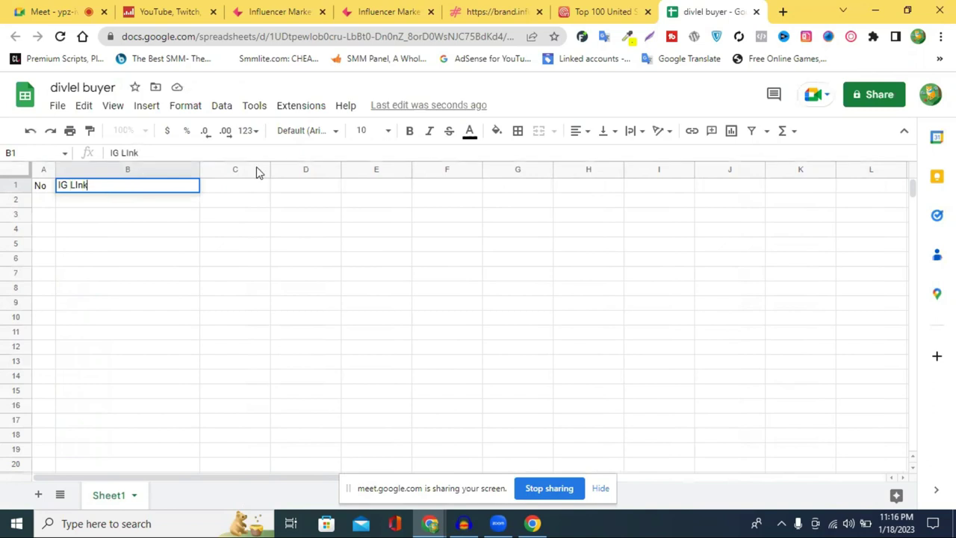
Step: Widen column C to about the width of column B and enter the header "User Name" in C1
{"action": "left_click_drag", "start_coordinate": [271, 172], "coordinate": [311, 179]}
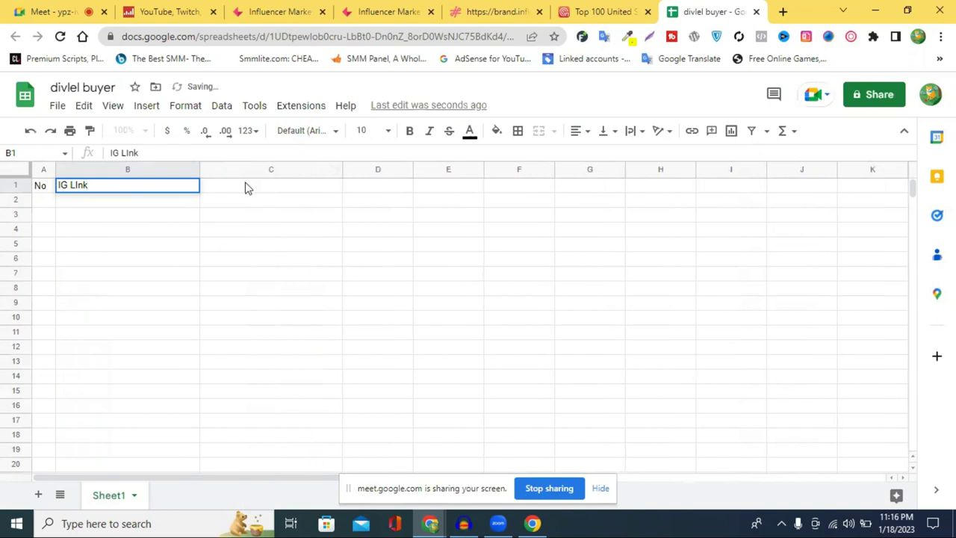
{"action": "left_click", "coordinate": [246, 182]}
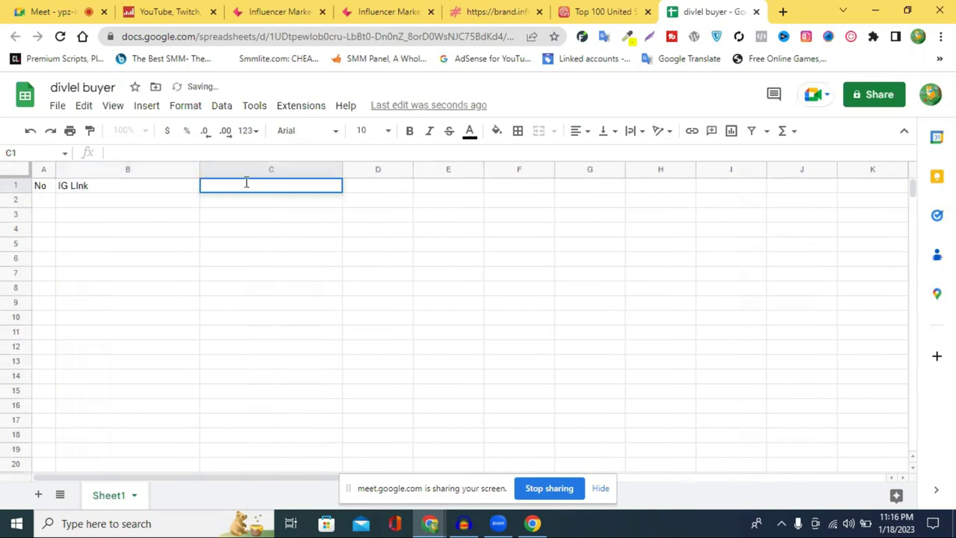
{"action": "type", "text": "User"}
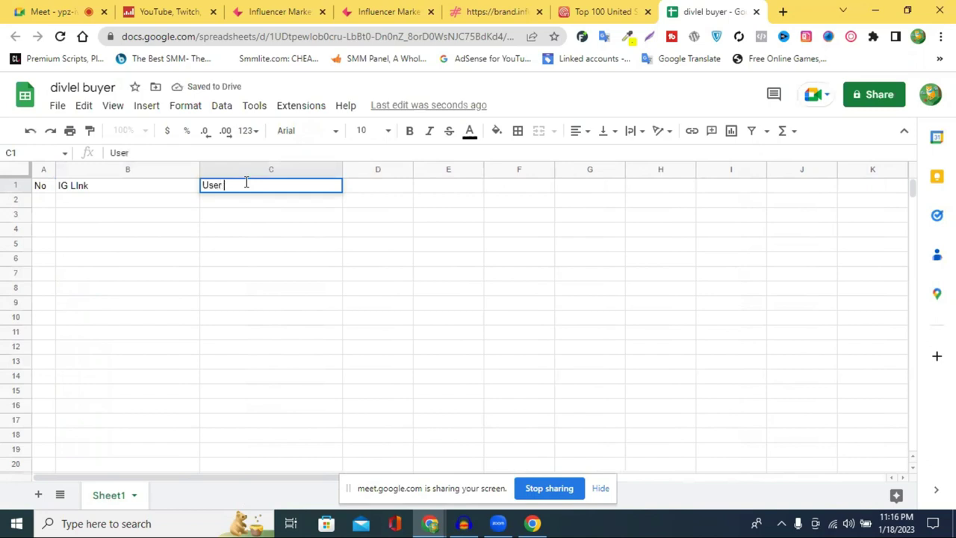
{"action": "type", "text": " Name"}
Step: Widen column D and enter the header "AVG/Like/Comments" in D1, with the column wide enough for the text
{"action": "left_click_drag", "start_coordinate": [412, 170], "coordinate": [440, 171]}
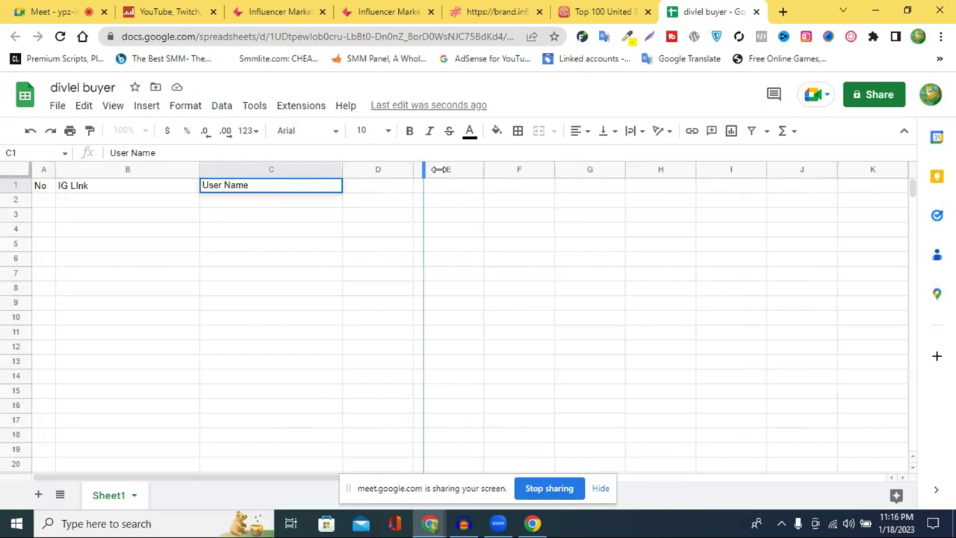
{"action": "left_click", "coordinate": [388, 189]}
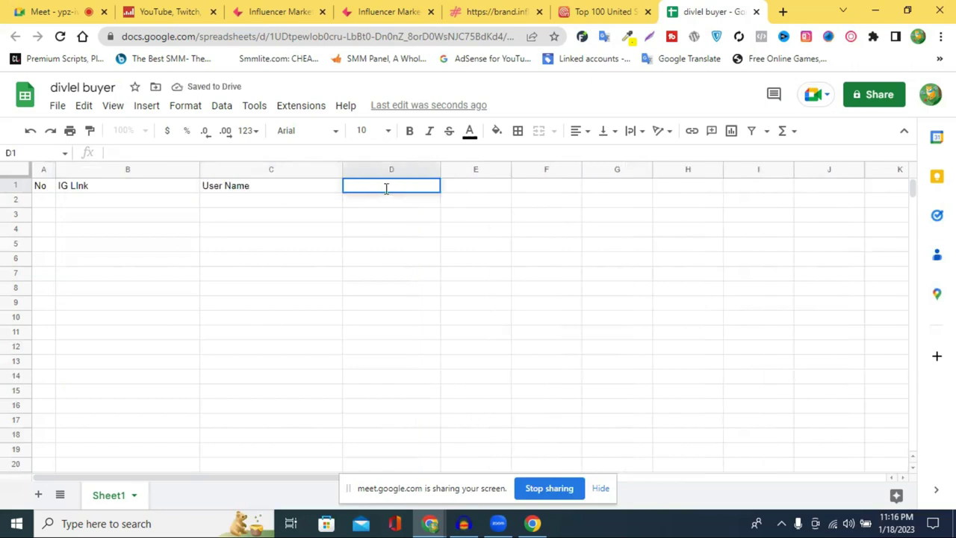
{"action": "type", "text": "AVG"}
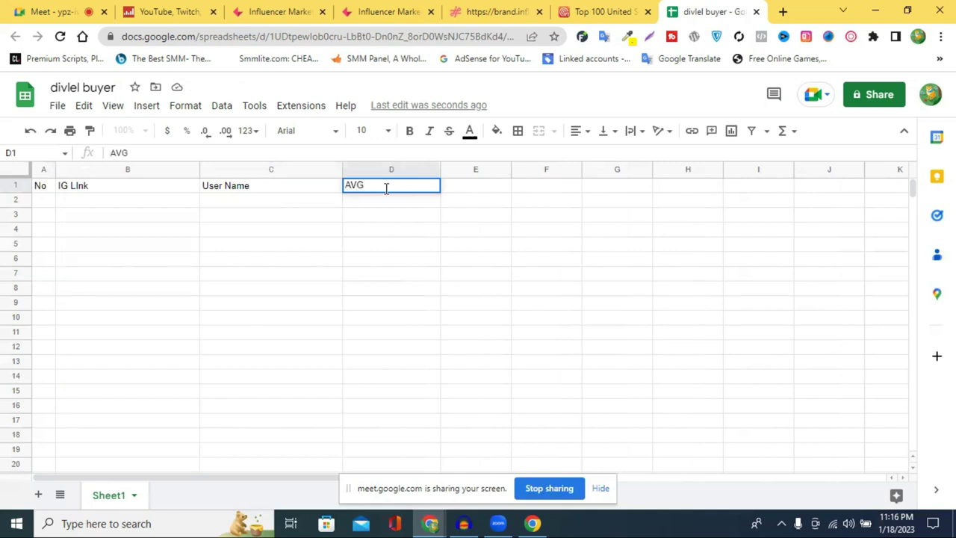
{"action": "type", "text": "/Like/Comm"}
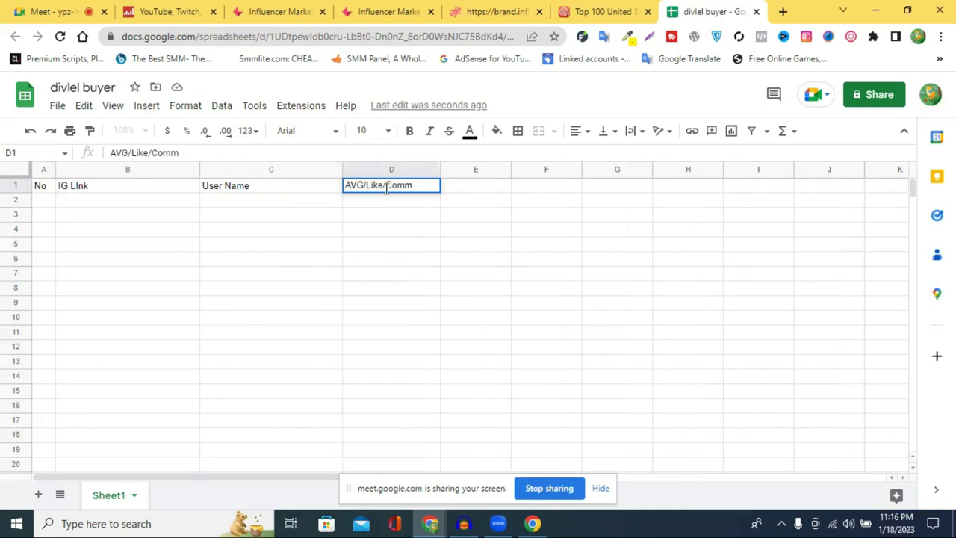
{"action": "type", "text": "ents"}
{"action": "left_click_drag", "start_coordinate": [440, 165], "coordinate": [482, 198]}
Step: Widen column E slightly beyond column D's width and enter the header "Follower" in E1
{"action": "left_click_drag", "start_coordinate": [511, 166], "coordinate": [553, 166]}
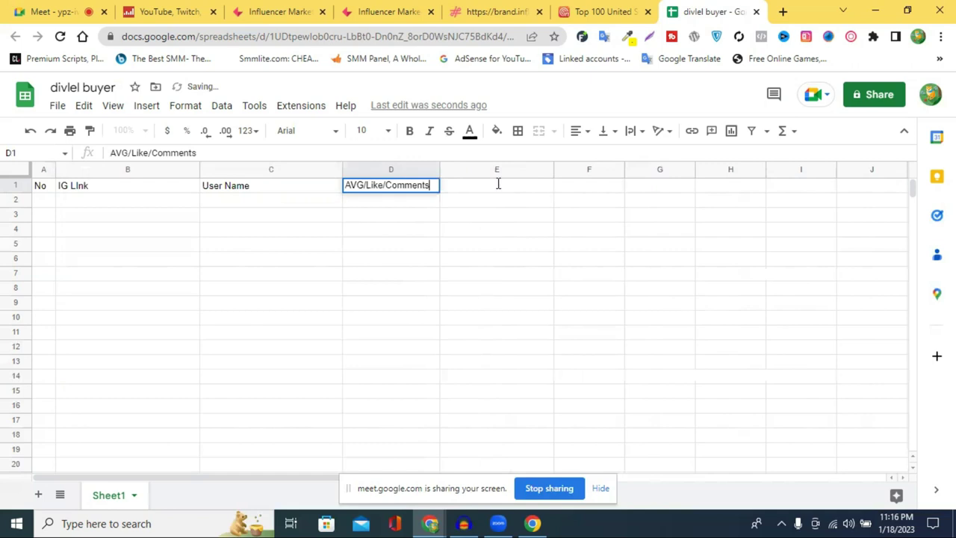
{"action": "left_click", "coordinate": [497, 186]}
{"action": "double_click", "coordinate": [496, 184]}
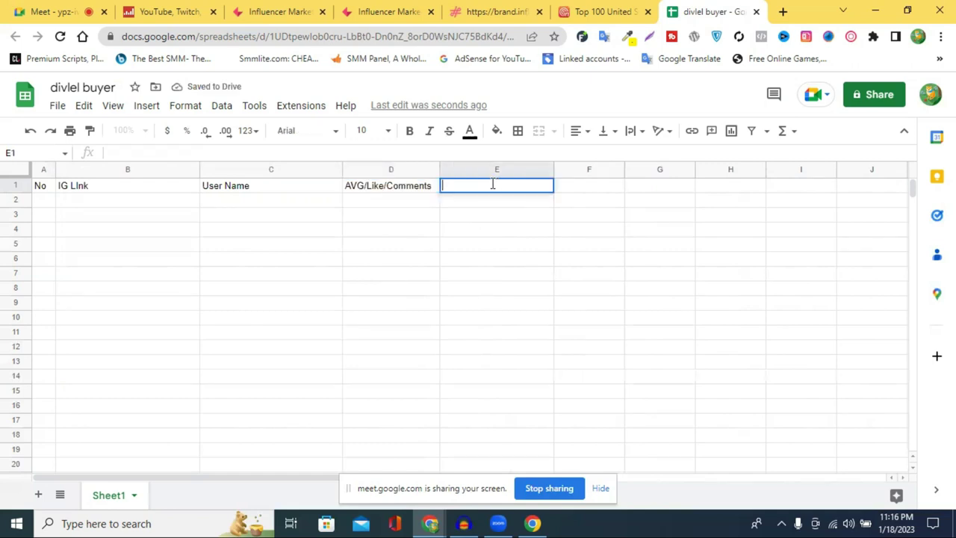
{"action": "type", "text": "Follower"}
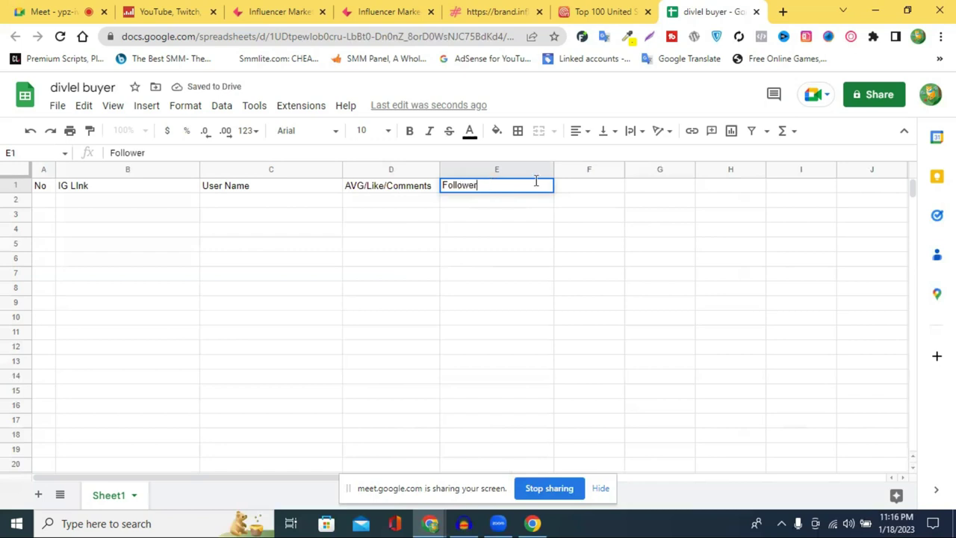
{"action": "left_click", "coordinate": [588, 192]}
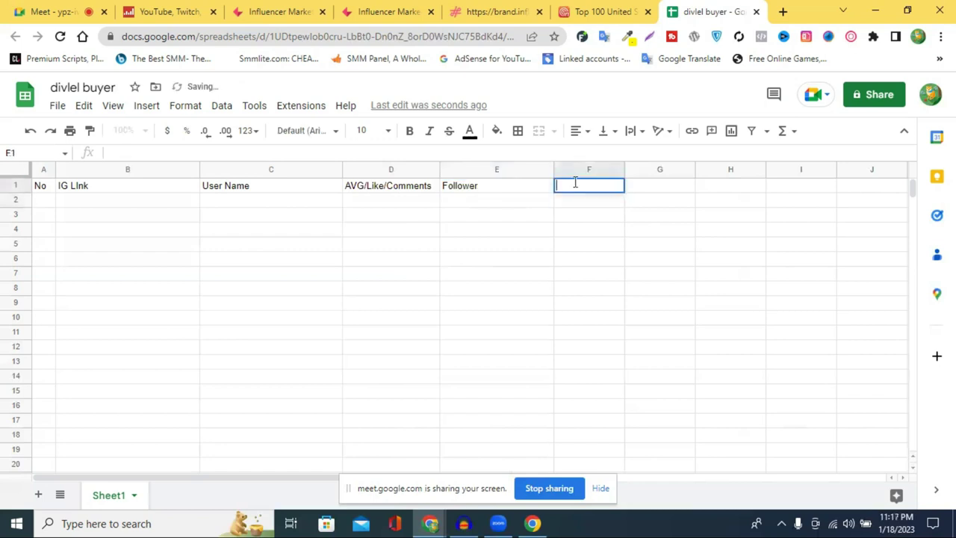
{"action": "double_click", "coordinate": [575, 182]}
{"action": "type", "text": "Follo"}
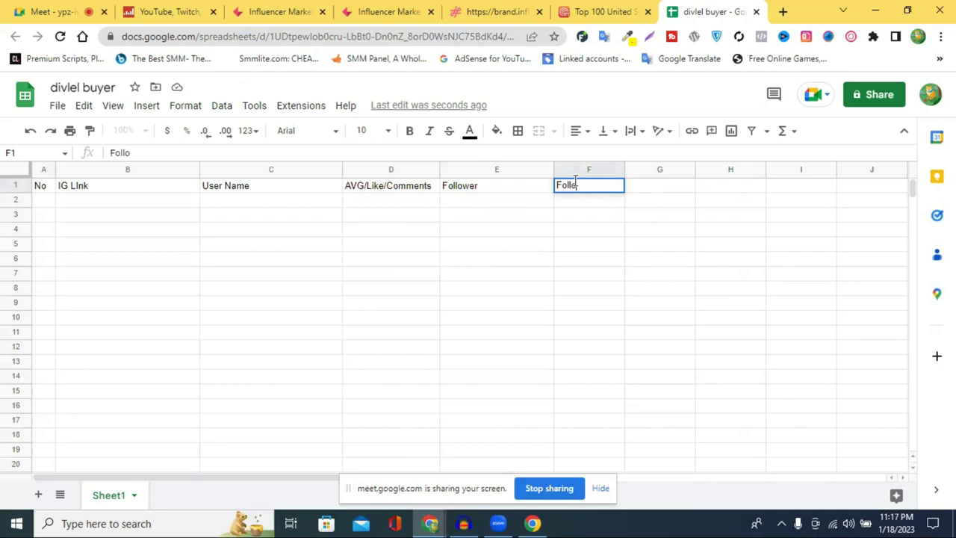
{"action": "type", "text": "wing"}
{"action": "left_click", "coordinate": [585, 186]}
{"action": "key", "text": "BackSpace"}
{"action": "type", "text": "ning"}
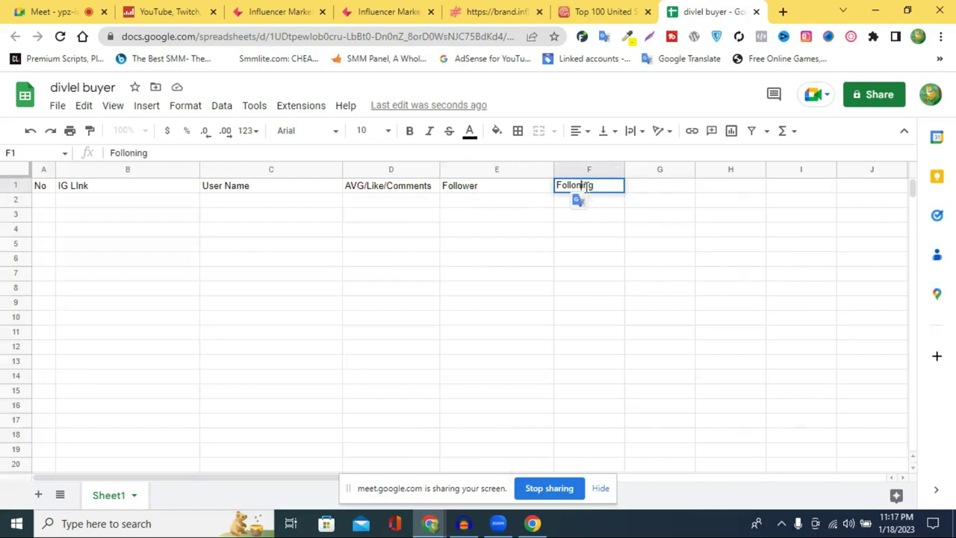
{"action": "double_click", "coordinate": [586, 186]}
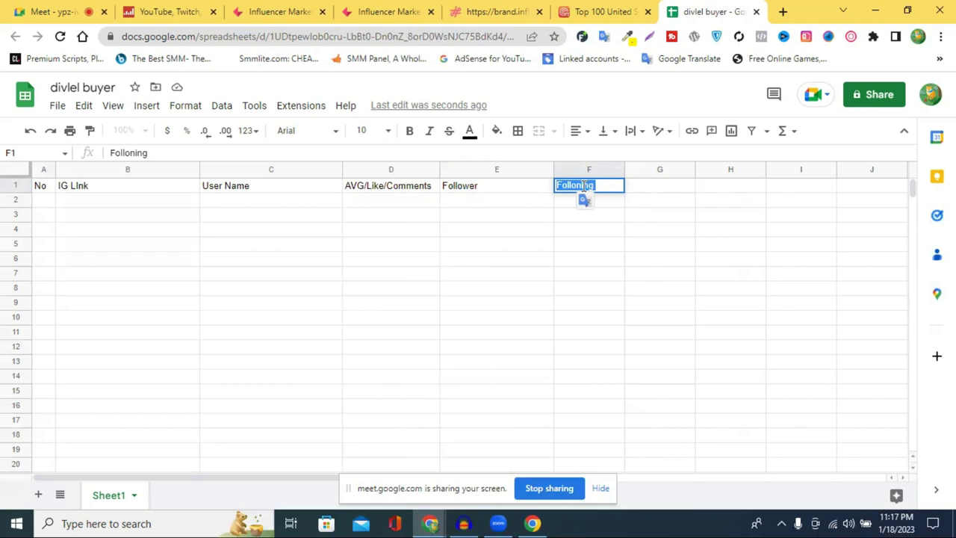
{"action": "double_click", "coordinate": [582, 186]}
{"action": "key", "text": "BackSpace"}
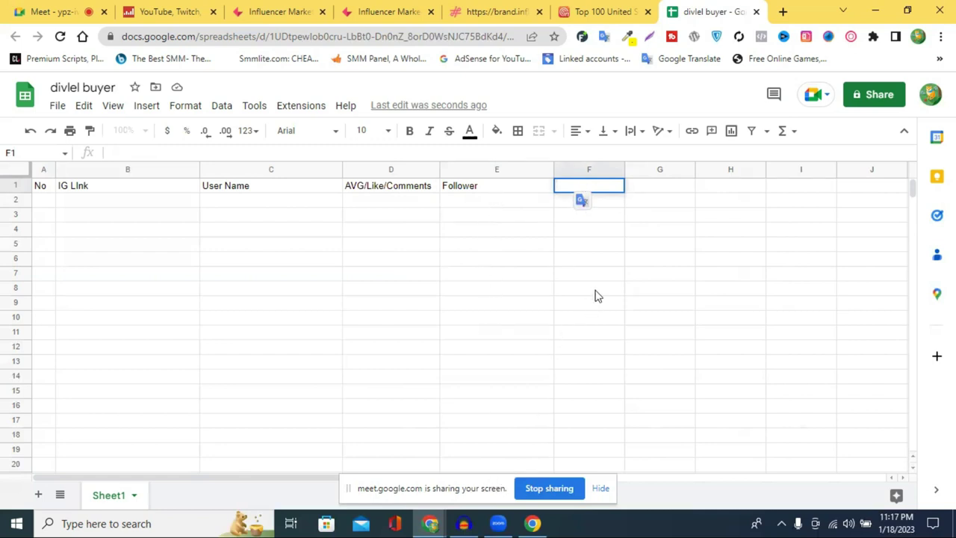
Step: Enter the header "Email(opt)" in F1 and widen column G to about double its width
{"action": "type", "text": "Email"}
{"action": "left_click", "coordinate": [662, 248]}
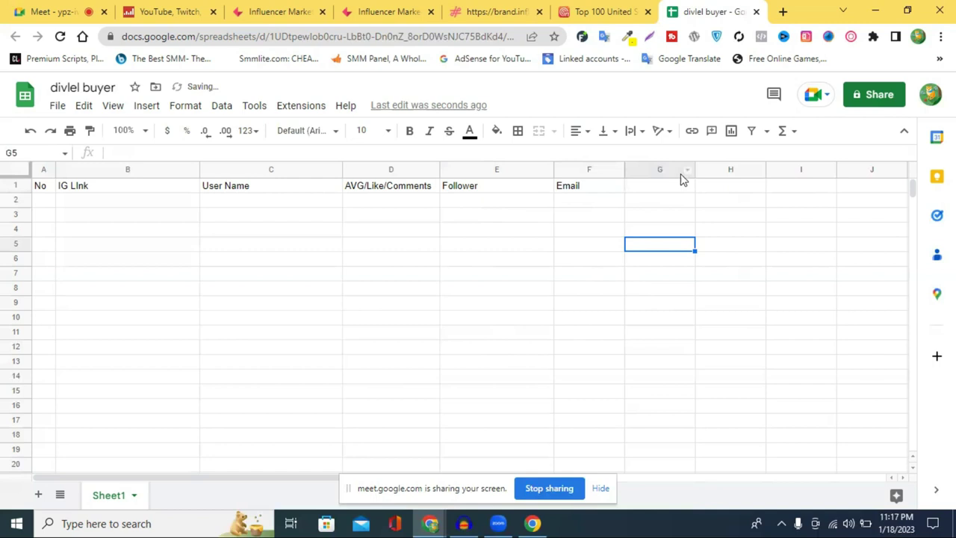
{"action": "left_click_drag", "start_coordinate": [694, 166], "coordinate": [774, 166]}
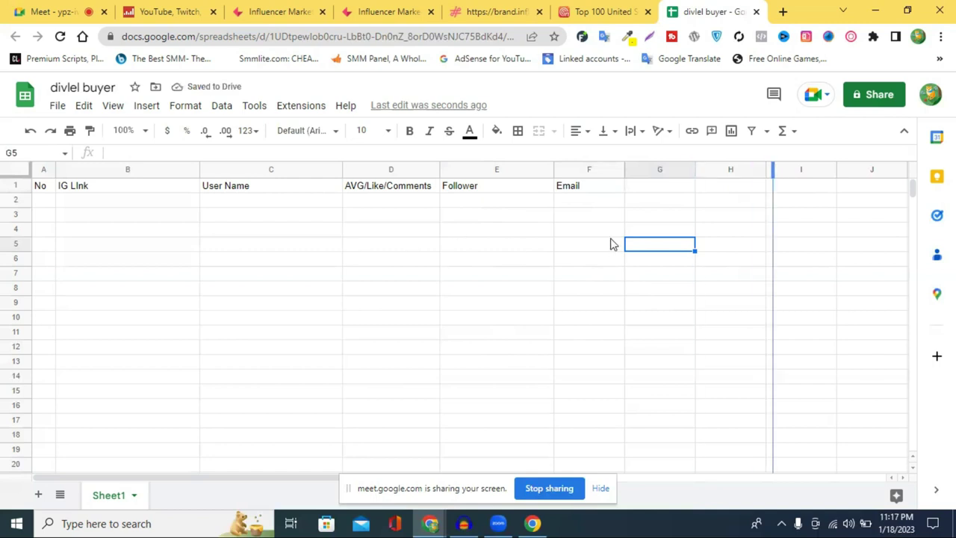
{"action": "left_click", "coordinate": [591, 189]}
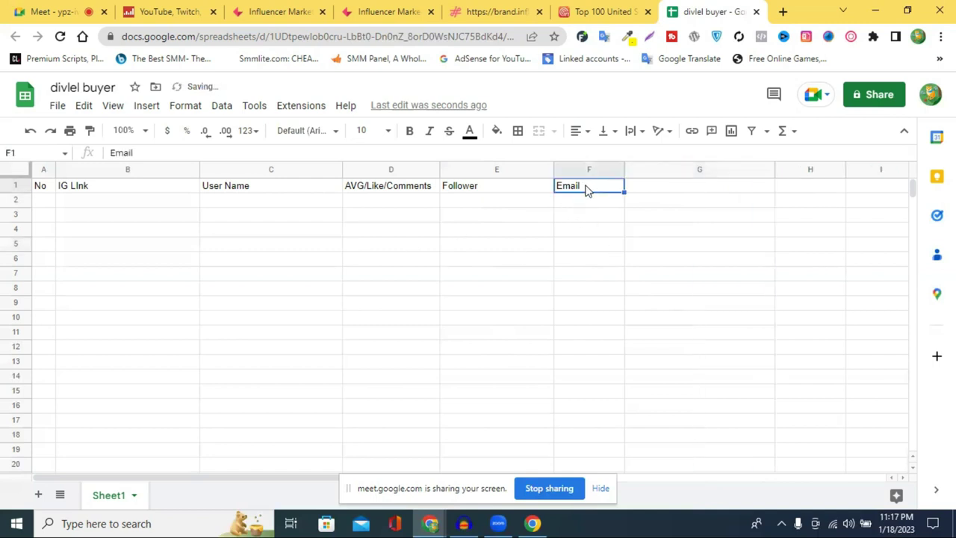
{"action": "double_click", "coordinate": [584, 186]}
{"action": "type", "text": "("}
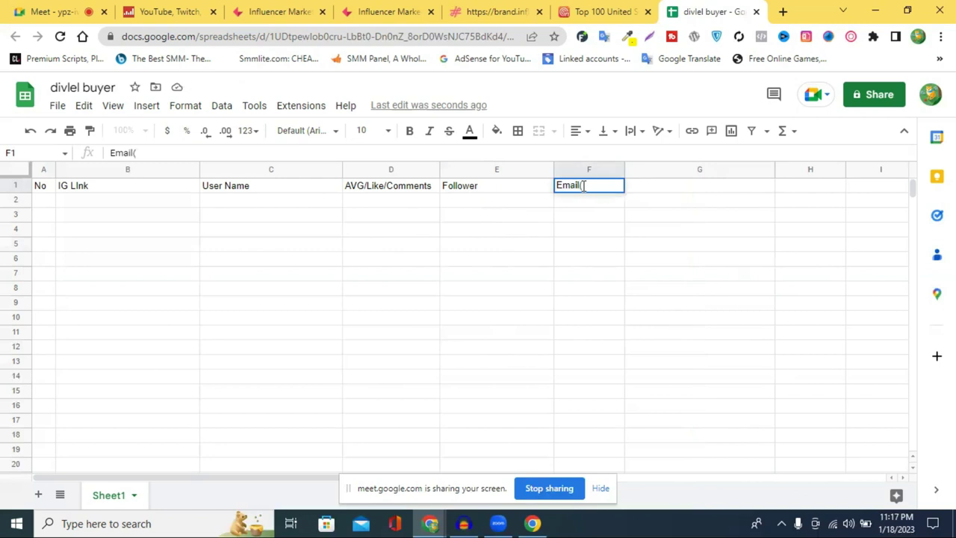
{"action": "type", "text": "opt)"}
Step: Enter the header "Social Media Link (opt)" in G1
{"action": "left_click", "coordinate": [650, 186]}
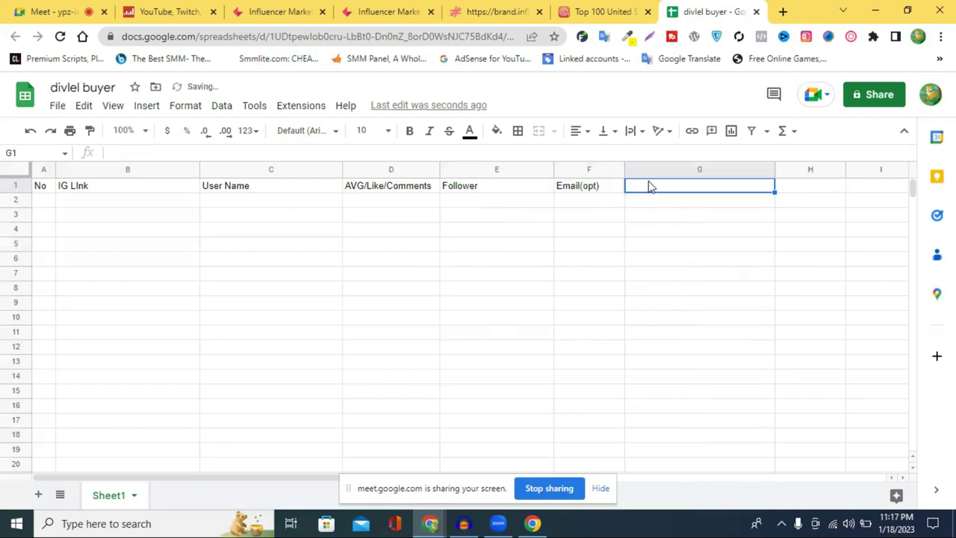
{"action": "double_click", "coordinate": [649, 184]}
{"action": "type", "text": "Soc"}
{"action": "key", "text": "BackSpace"}
{"action": "type", "text": "cial"}
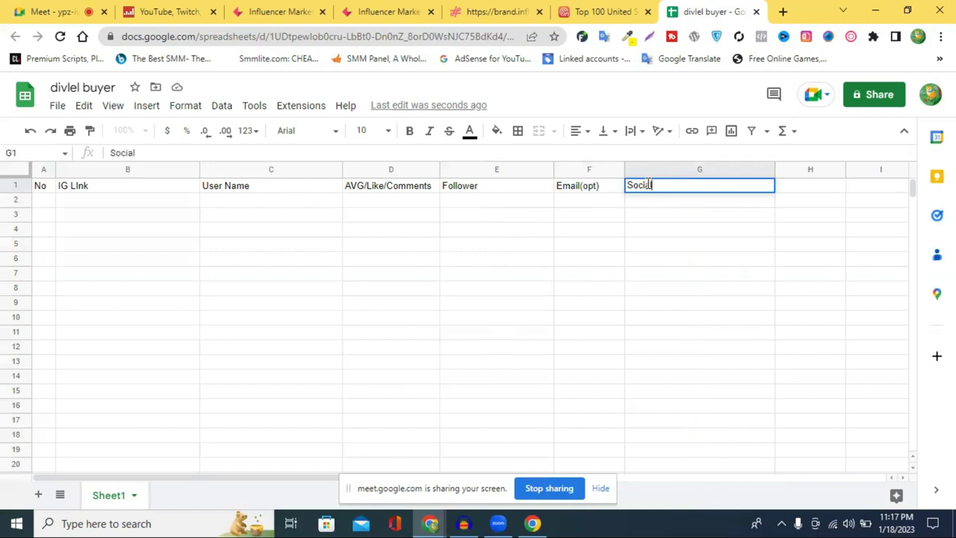
{"action": "type", "text": " Media Link"}
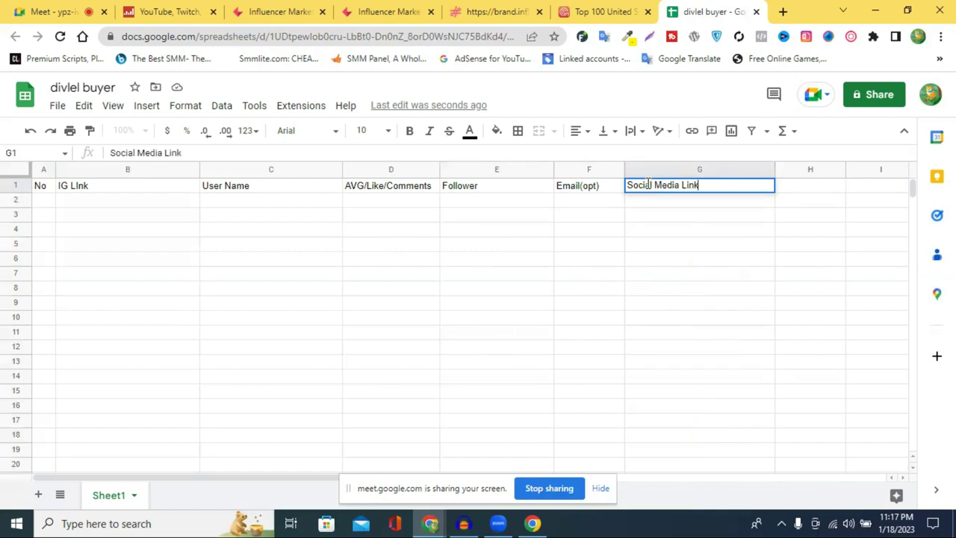
{"action": "type", "text": " (opt)"}
{"action": "left_click", "coordinate": [641, 236]}
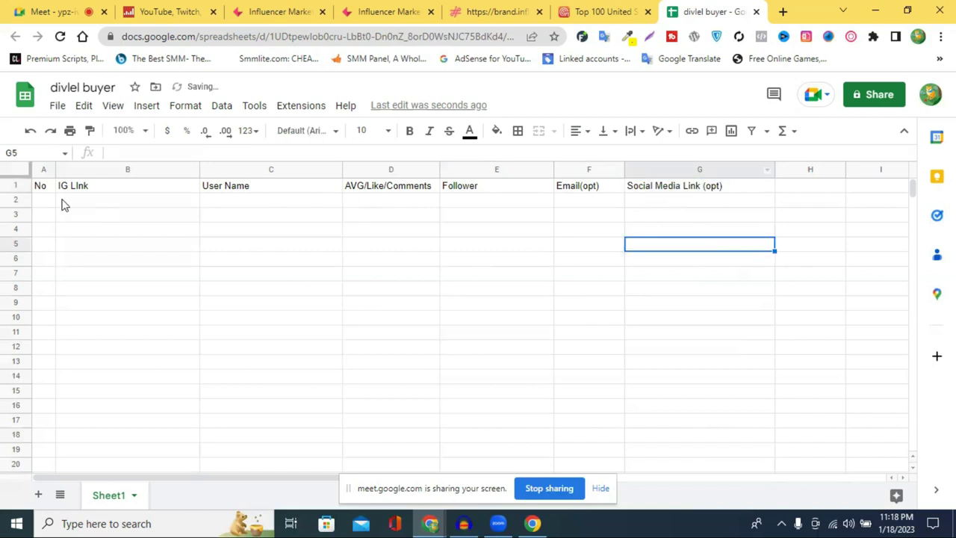
Step: Set the font size of the whole header row to 18
{"action": "left_click", "coordinate": [10, 187]}
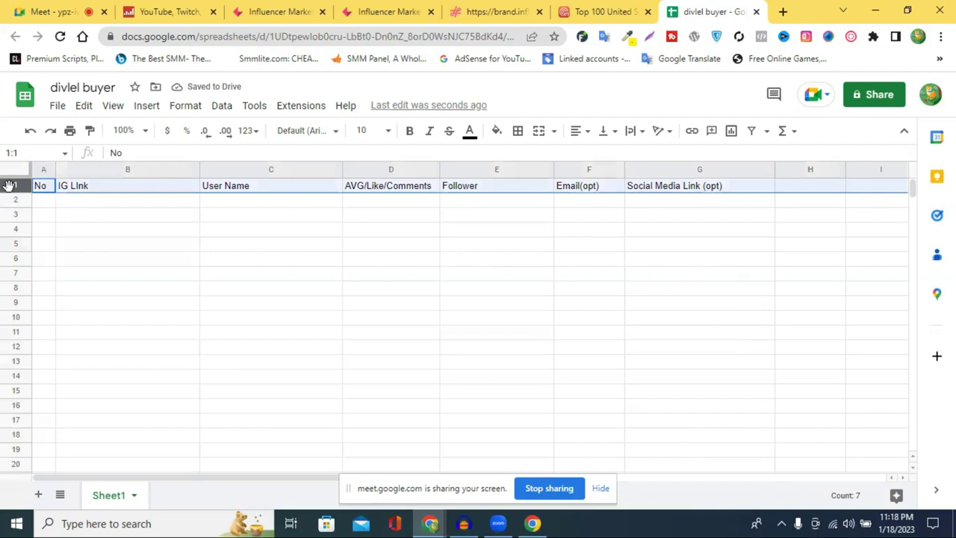
{"action": "left_click", "coordinate": [388, 131]}
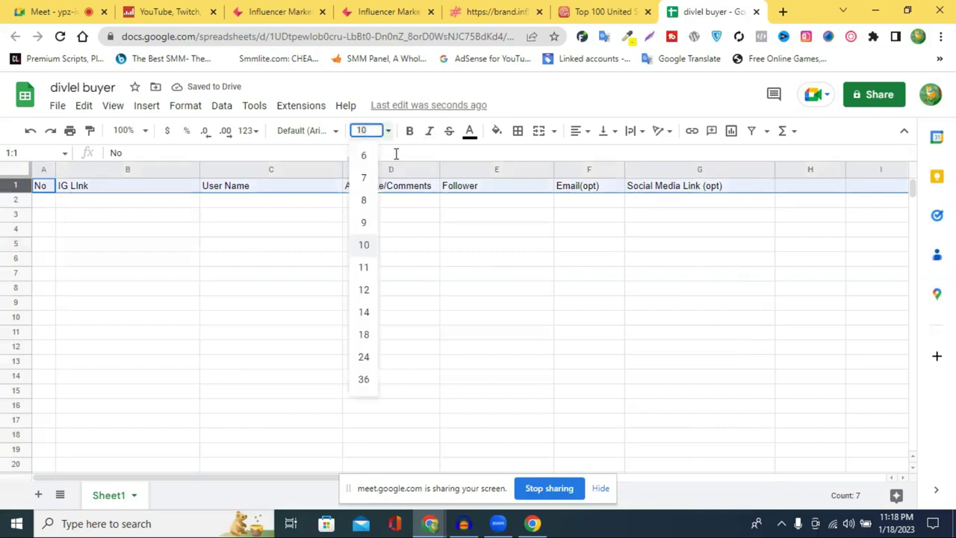
{"action": "left_click", "coordinate": [366, 334]}
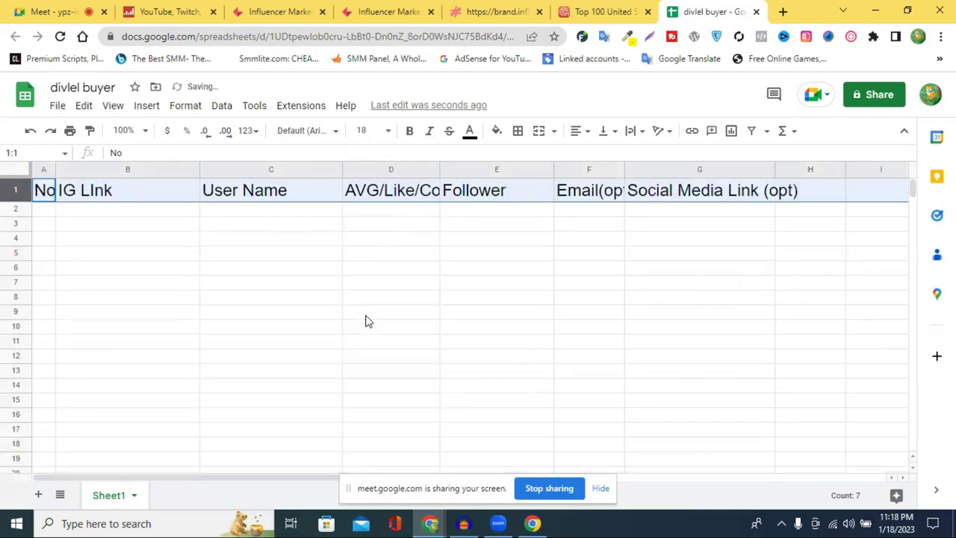
Step: Widen columns C, D and F so that the enlarged User Name, AVG/Like/Comments and Email(opt) headers fit with some room
{"action": "left_click_drag", "start_coordinate": [343, 169], "coordinate": [369, 170]}
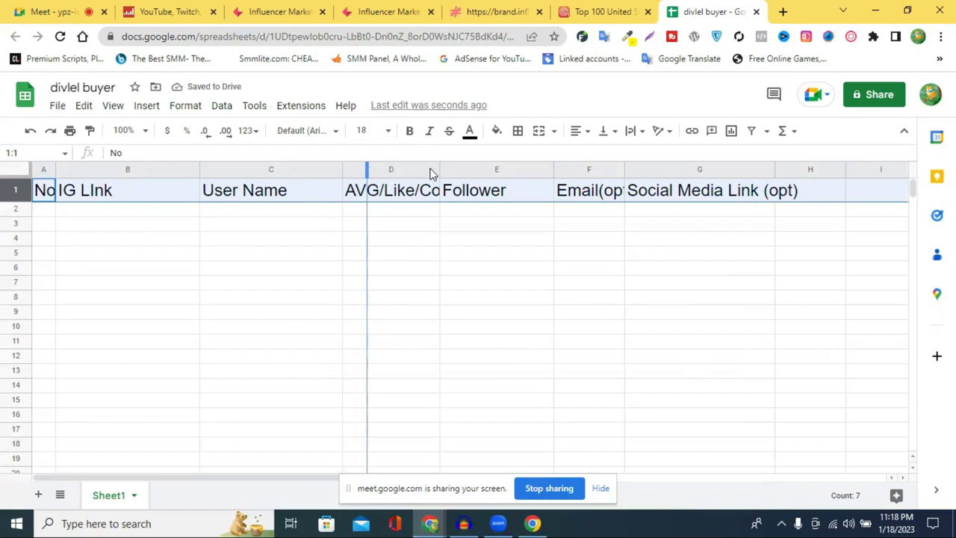
{"action": "left_click", "coordinate": [463, 170]}
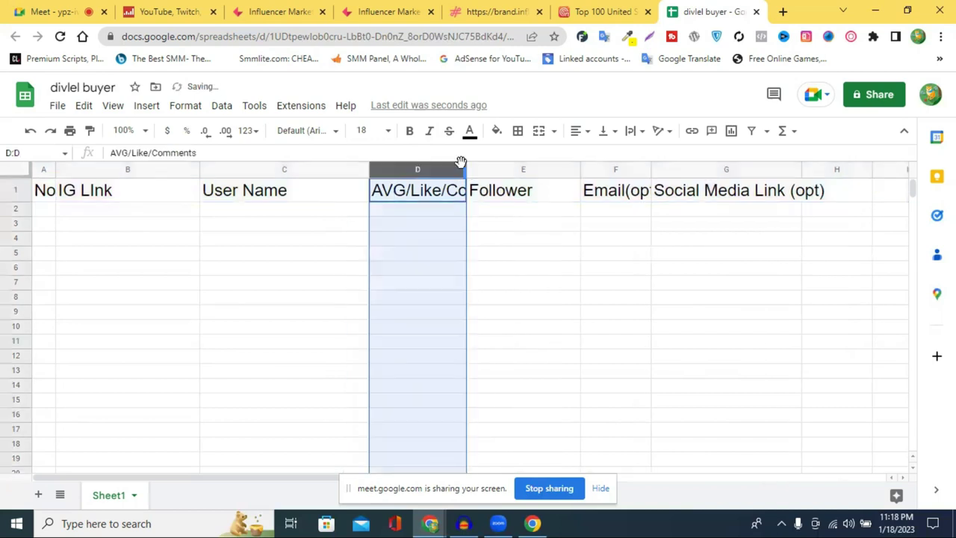
{"action": "left_click_drag", "start_coordinate": [465, 169], "coordinate": [506, 170]}
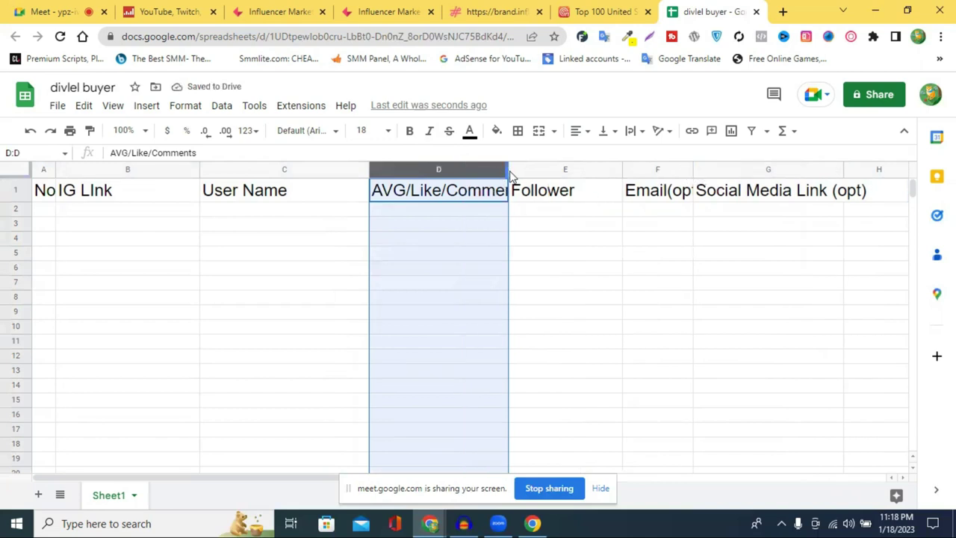
{"action": "left_click_drag", "start_coordinate": [507, 171], "coordinate": [562, 171]}
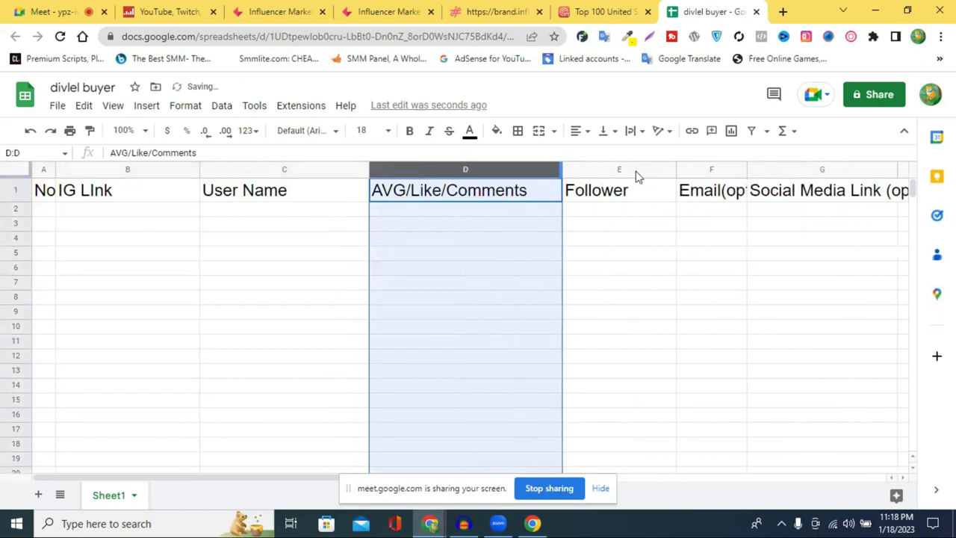
{"action": "left_click_drag", "start_coordinate": [794, 164], "coordinate": [795, 164]}
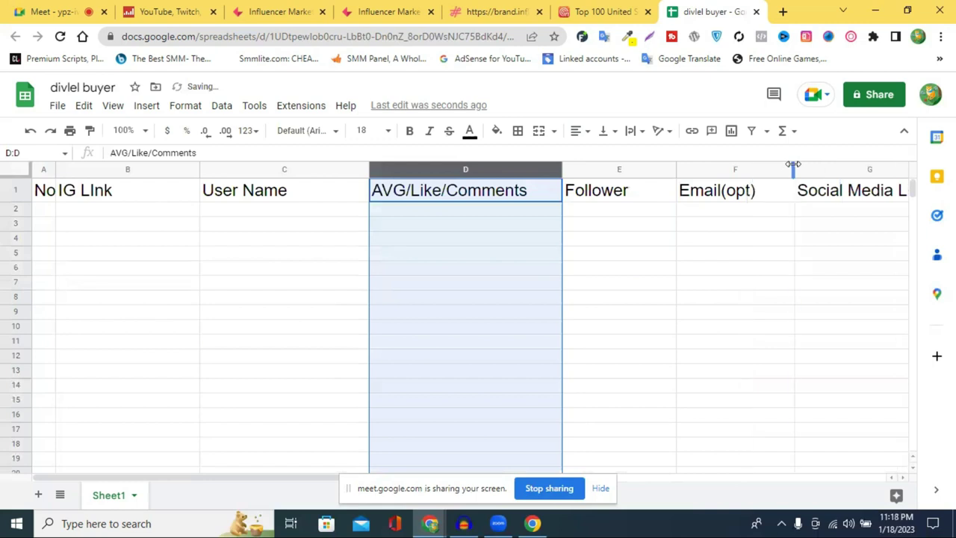
Step: Set the font size of the whole header row to 14
{"action": "left_click", "coordinate": [16, 189]}
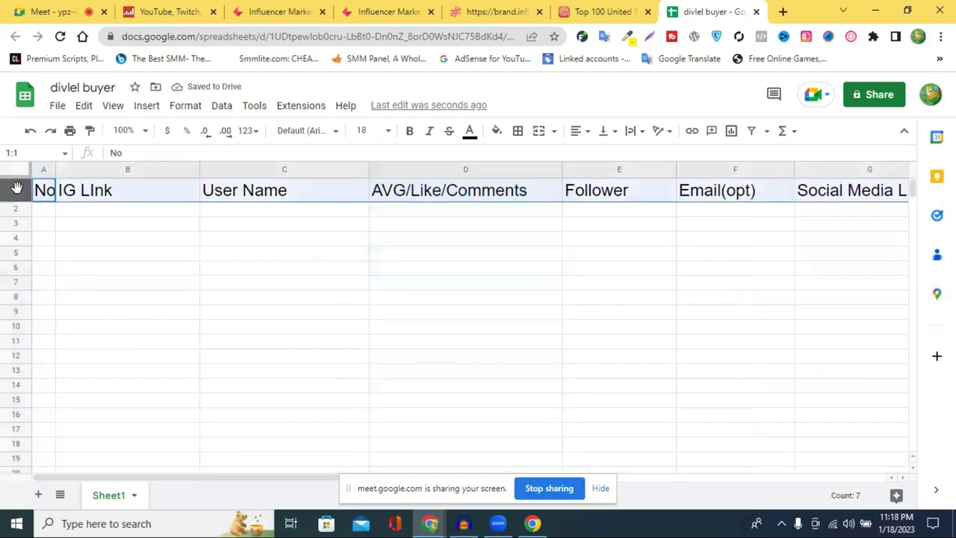
{"action": "left_click", "coordinate": [370, 131]}
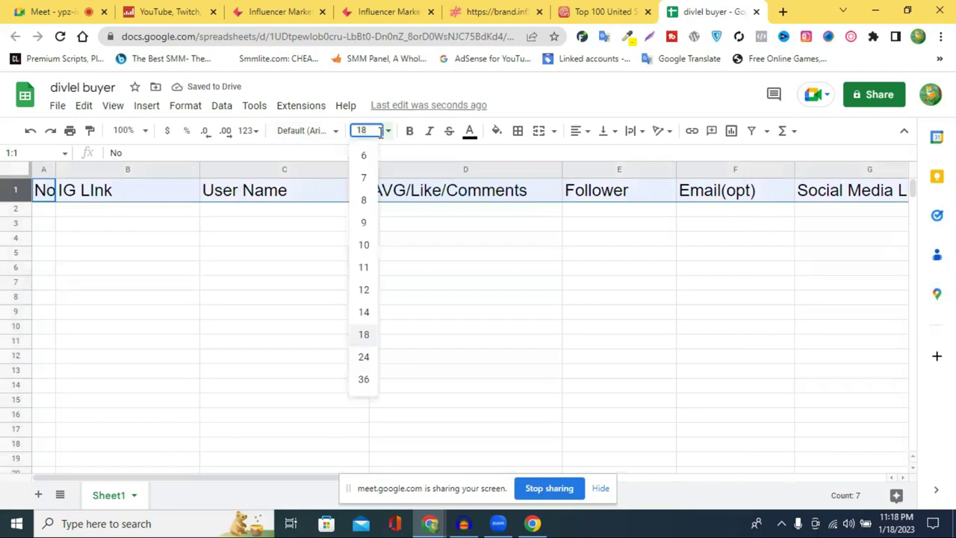
{"action": "left_click", "coordinate": [364, 313]}
{"action": "left_click", "coordinate": [423, 284]}
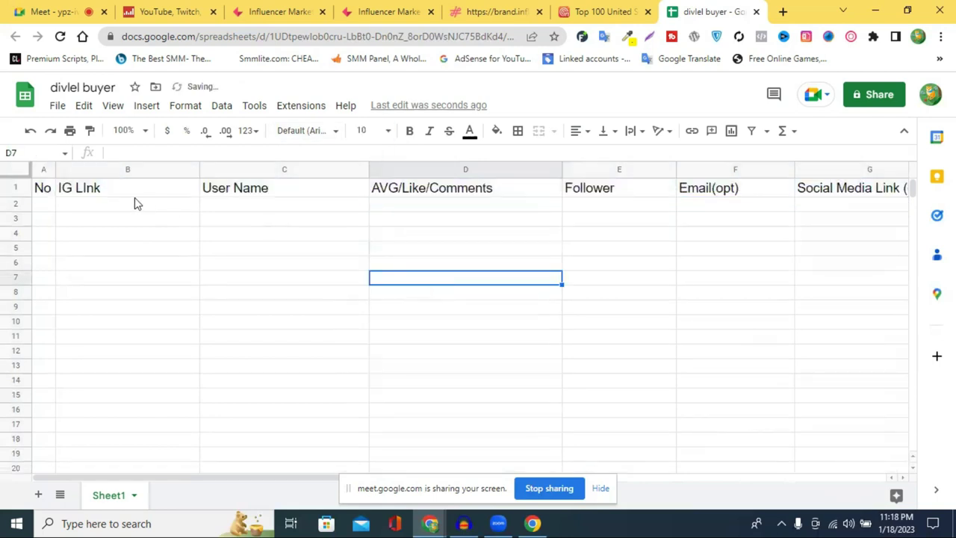
Step: Fill the whole header row with bright yellow
{"action": "left_click", "coordinate": [15, 187]}
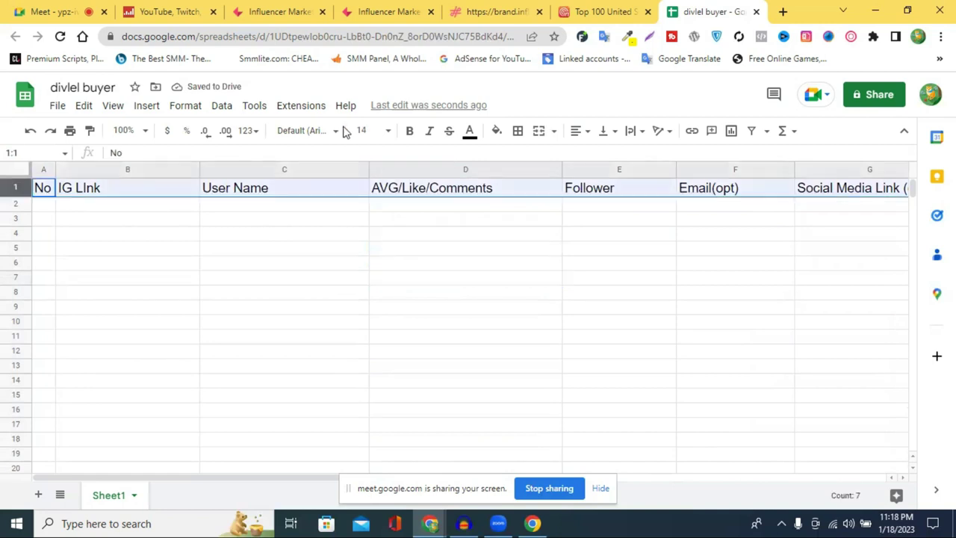
{"action": "left_click", "coordinate": [494, 133]}
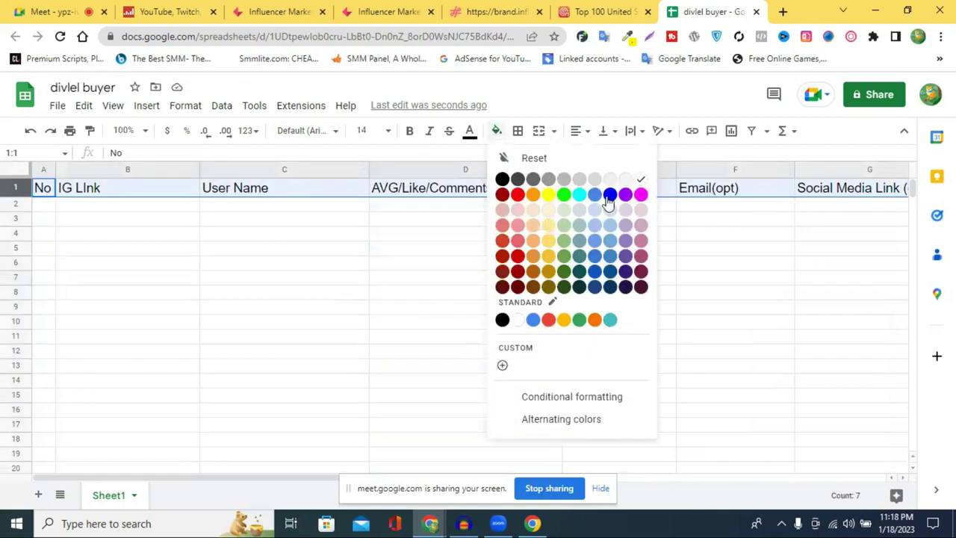
{"action": "left_click", "coordinate": [547, 195]}
{"action": "left_click", "coordinate": [396, 258]}
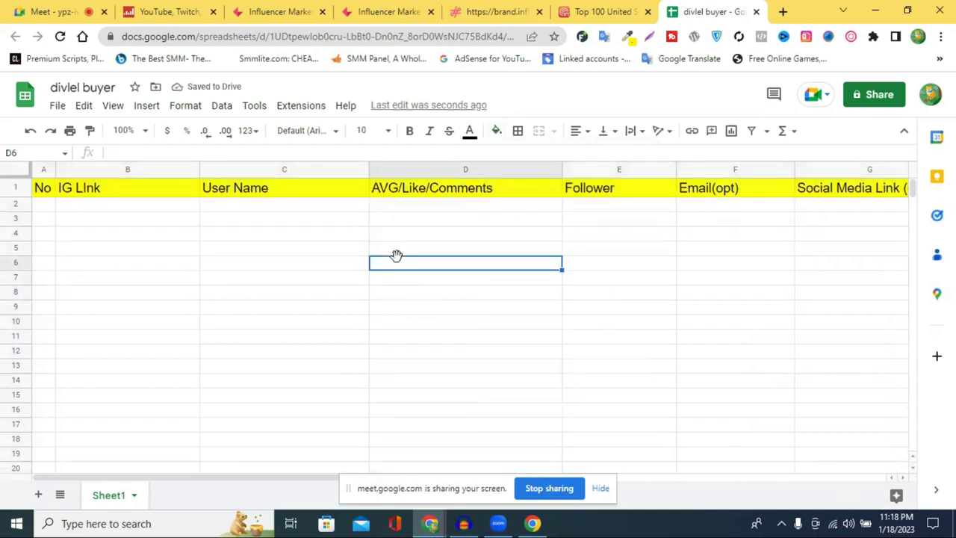
Step: Enter the first row numbers under the No header: 1 in A2 and 2 in A3
{"action": "left_click", "coordinate": [43, 204]}
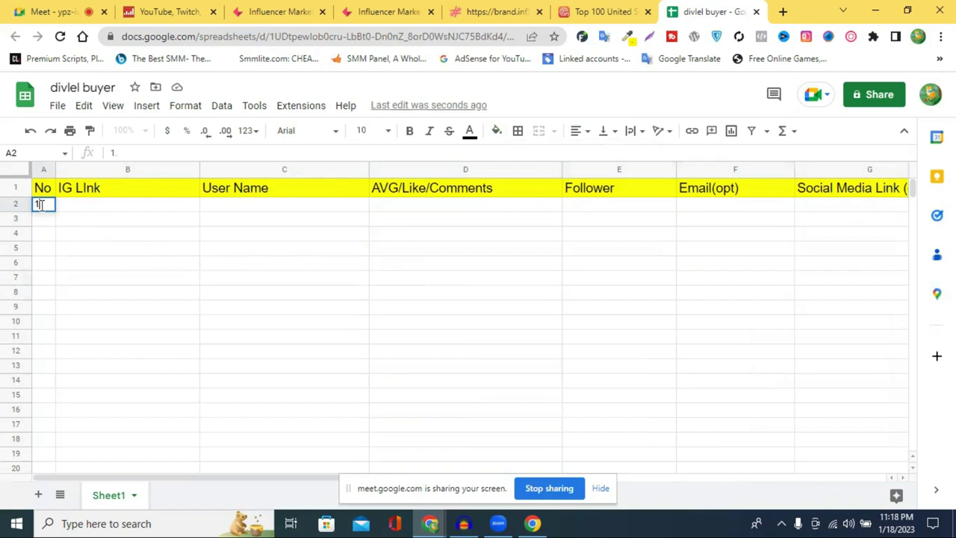
{"action": "key", "text": "Return"}
{"action": "type", "text": "2"}
{"action": "key", "text": "Tab"}
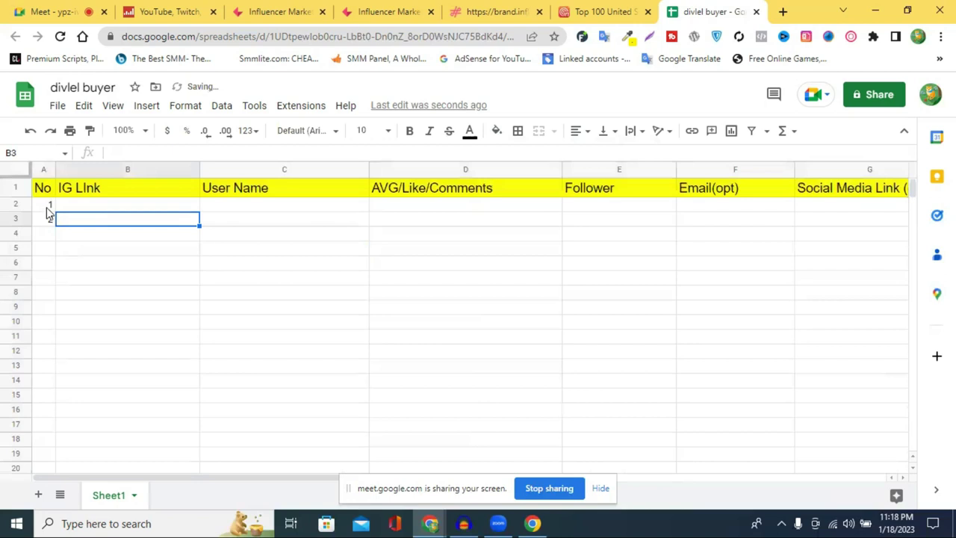
Step: Autofill the number series from A2:A3 down column A to about row 51 and return to the sheet's beginning
{"action": "left_click_drag", "start_coordinate": [47, 207], "coordinate": [39, 225]}
{"action": "left_click", "coordinate": [101, 256]}
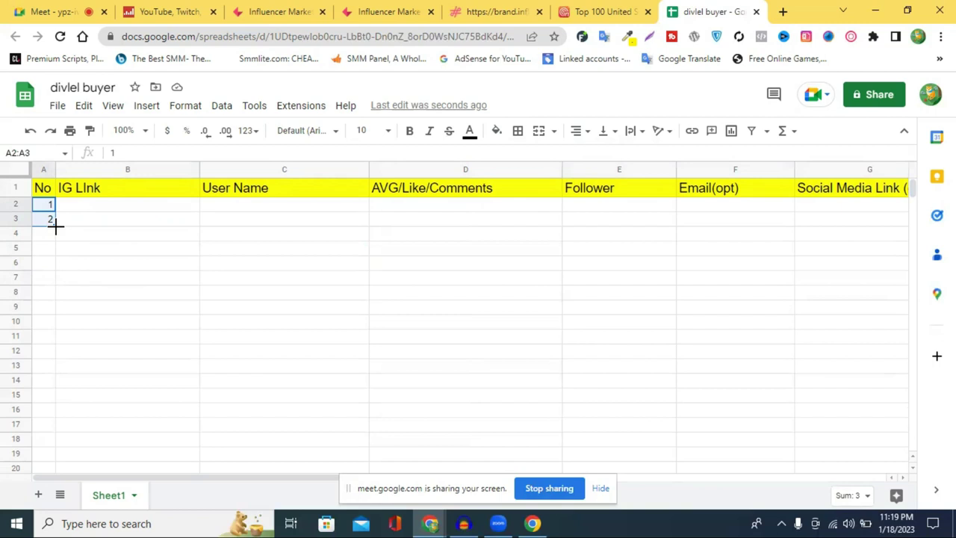
{"action": "left_click_drag", "start_coordinate": [56, 223], "coordinate": [35, 470]}
{"action": "scroll", "coordinate": [82, 397], "scroll_direction": "down", "scroll_amount": 4}
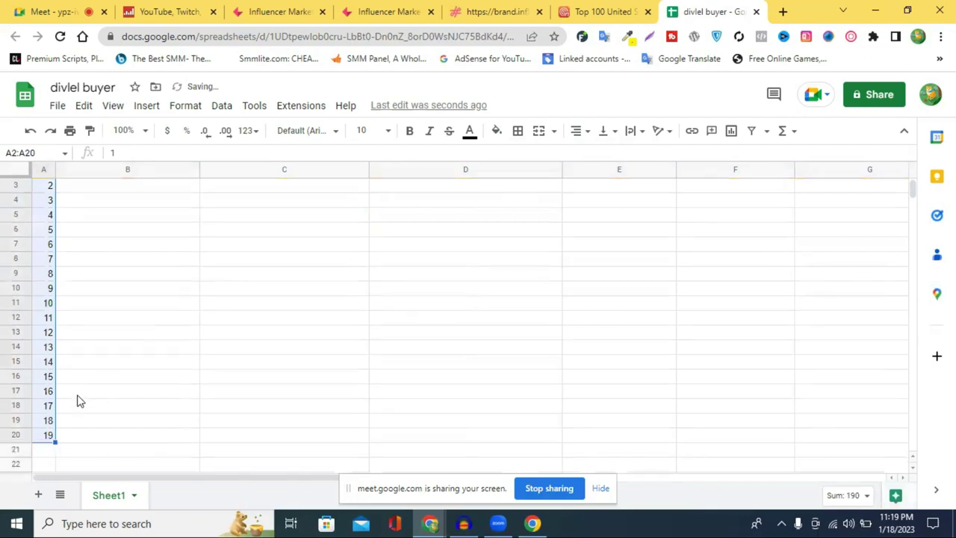
{"action": "left_click_drag", "start_coordinate": [54, 326], "coordinate": [53, 278]}
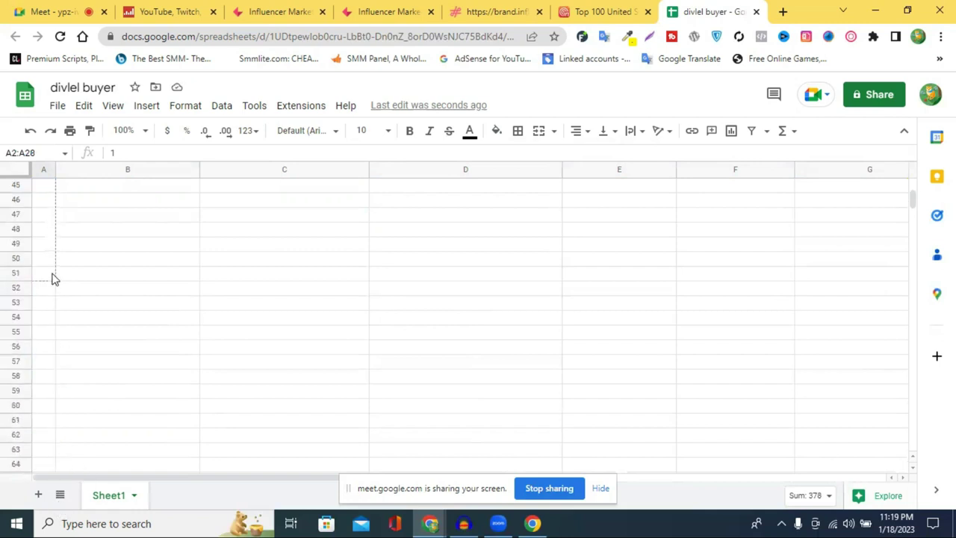
{"action": "scroll", "coordinate": [175, 296], "scroll_direction": "up", "scroll_amount": 5}
{"action": "left_click", "coordinate": [177, 290]}
{"action": "scroll", "coordinate": [67, 224], "scroll_direction": "up", "scroll_amount": 3}
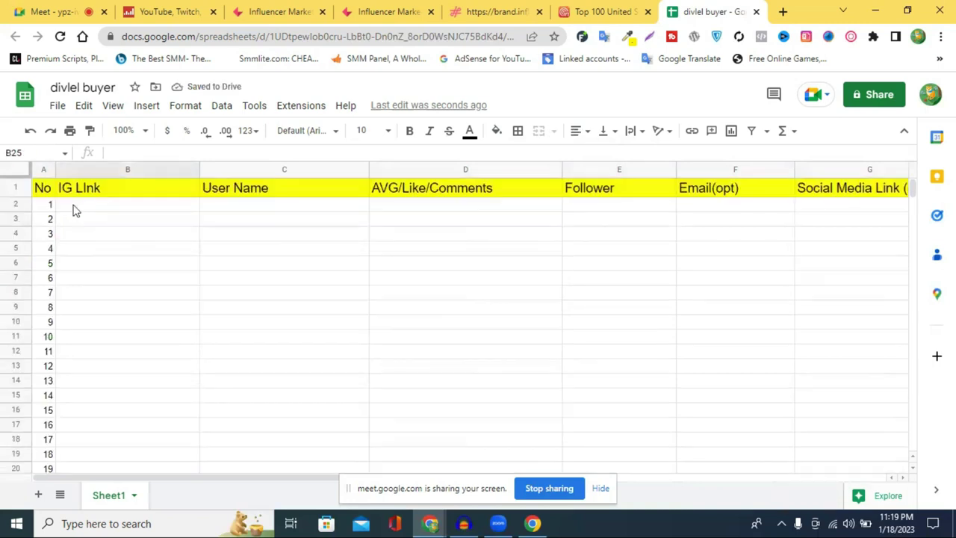
Step: Switch to the Influencity site, open its influencer search and look through the Discover Influencers categories and top searches
{"action": "left_click", "coordinate": [392, 8]}
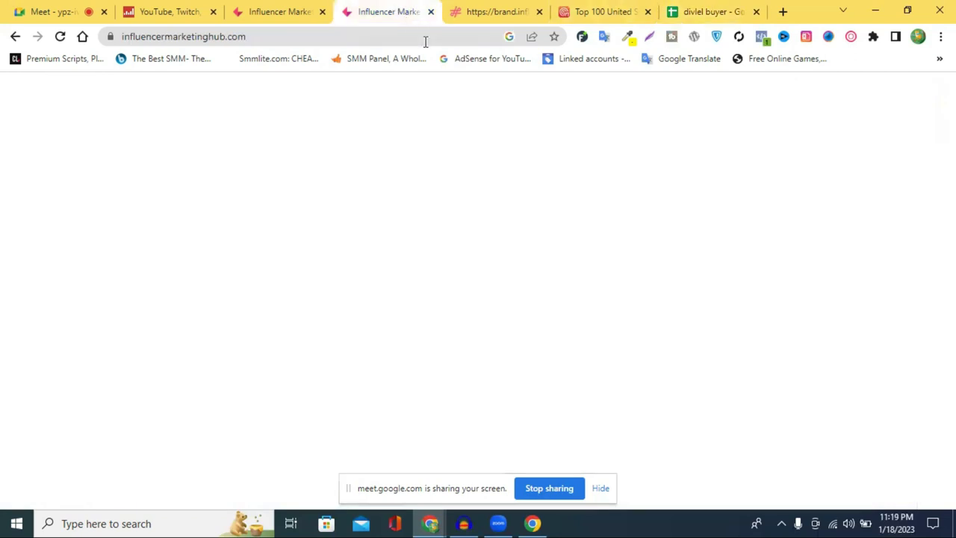
{"action": "left_click", "coordinate": [498, 10]}
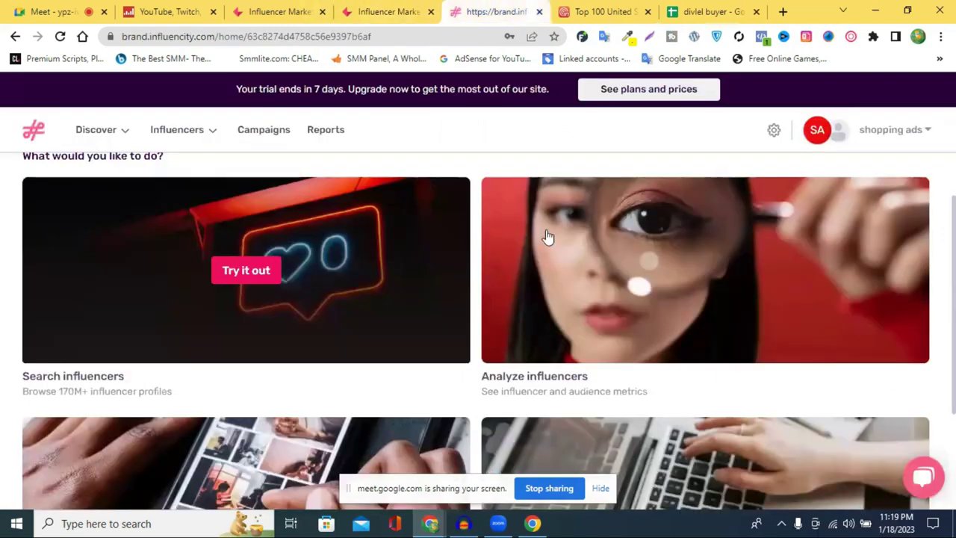
{"action": "scroll", "coordinate": [29, 332], "scroll_direction": "down", "scroll_amount": 1}
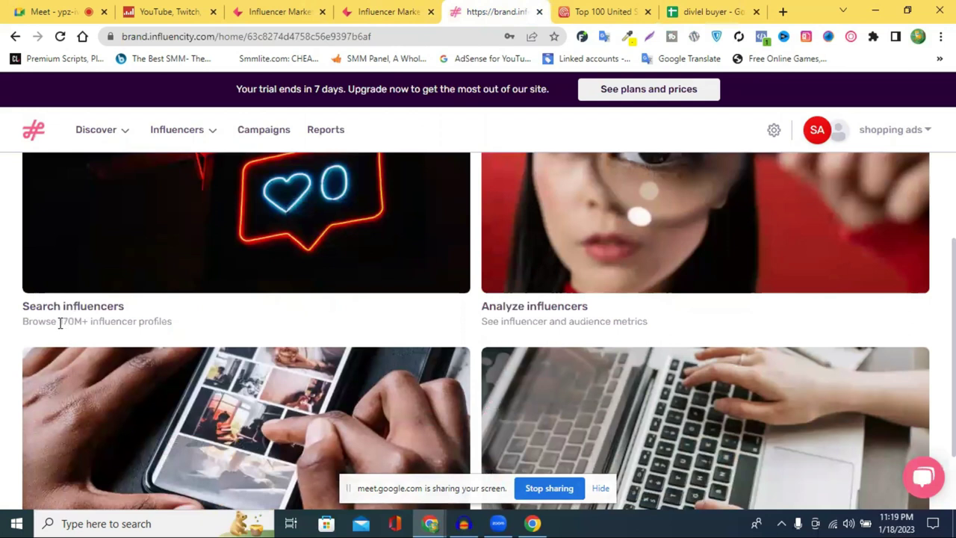
{"action": "double_click", "coordinate": [86, 320]}
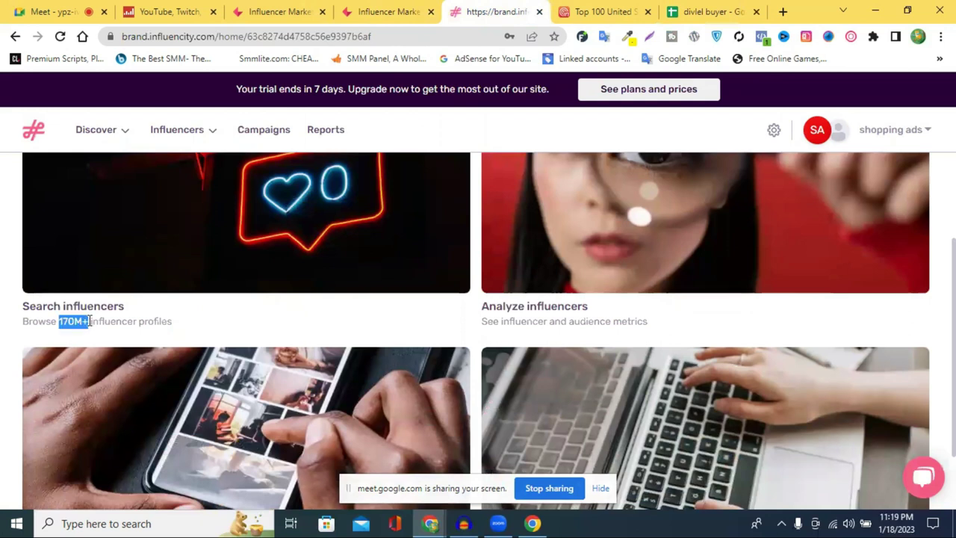
{"action": "left_click", "coordinate": [166, 229]}
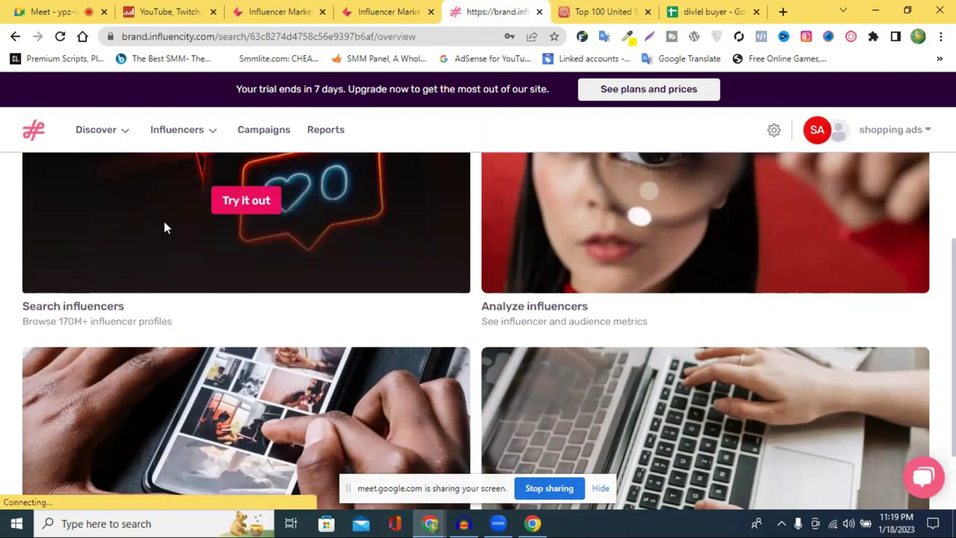
{"action": "scroll", "coordinate": [292, 225], "scroll_direction": "down", "scroll_amount": 2}
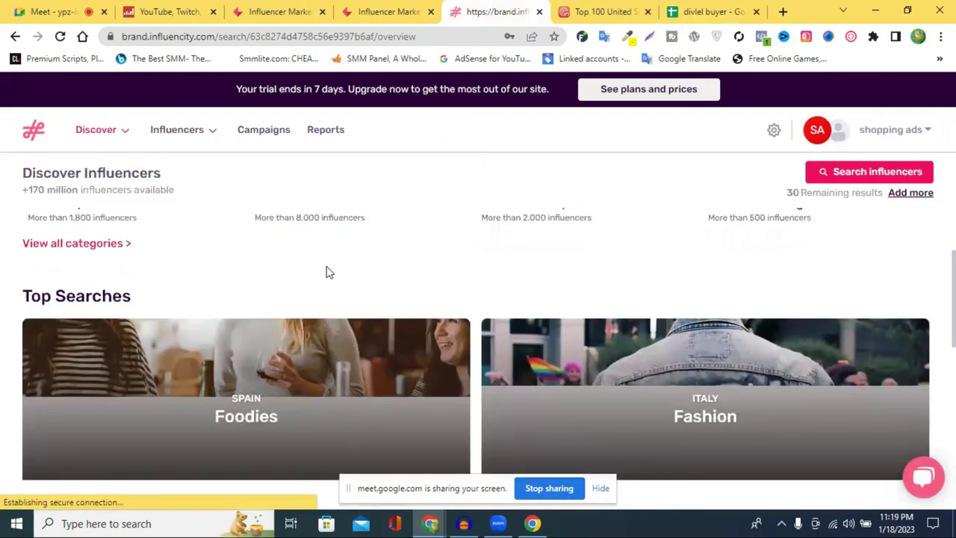
{"action": "scroll", "coordinate": [100, 329], "scroll_direction": "up", "scroll_amount": 2}
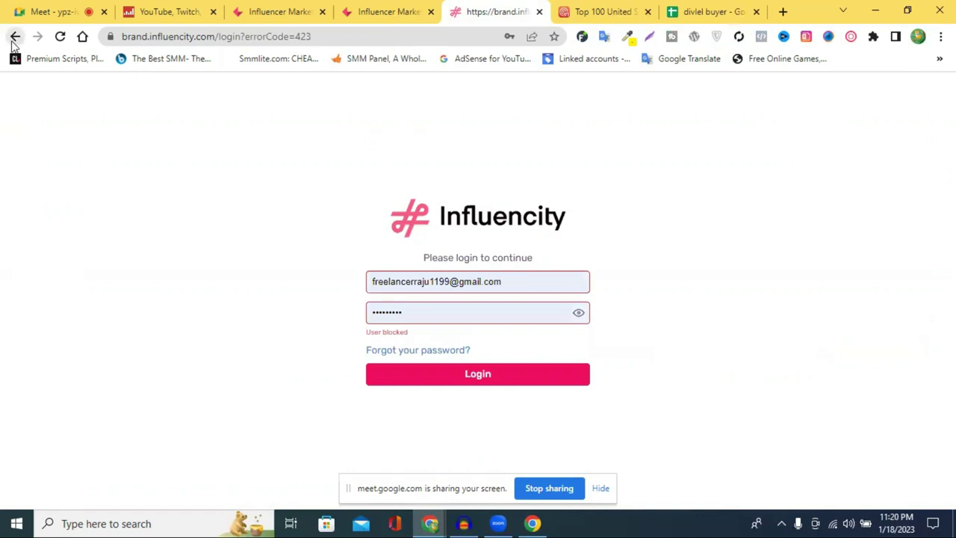
Step: Go back from Influencity's blocked login page and switch to the Influencer Marketing Hub home page
{"action": "left_click", "coordinate": [15, 38]}
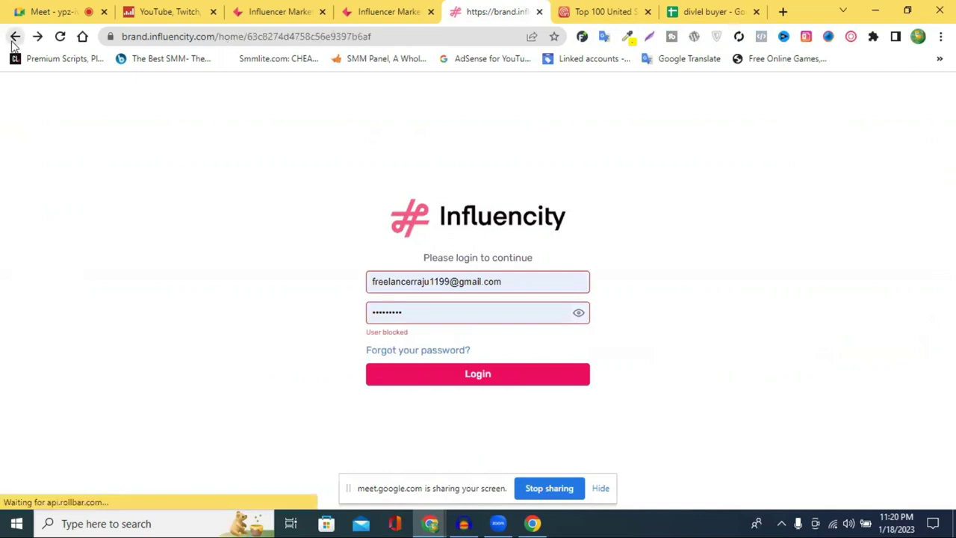
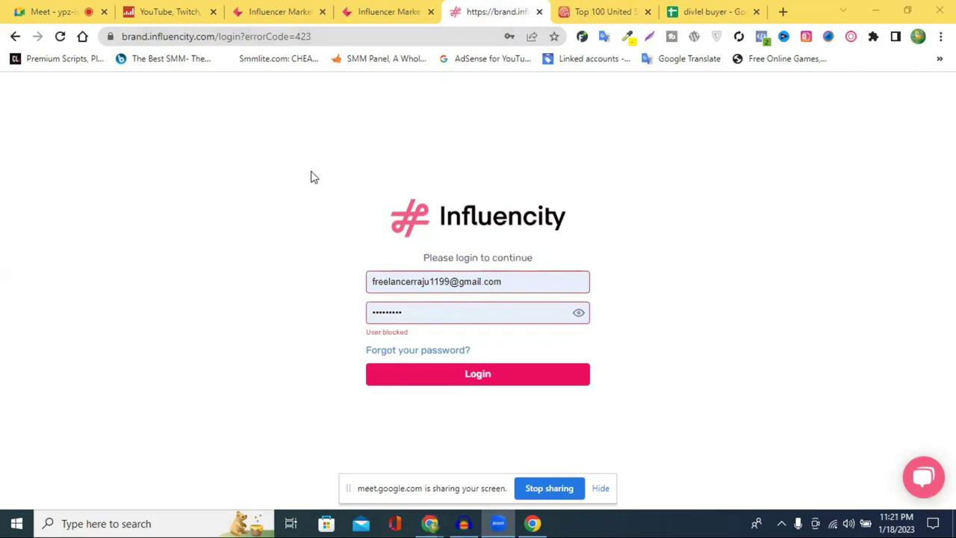
{"action": "left_click", "coordinate": [15, 38]}
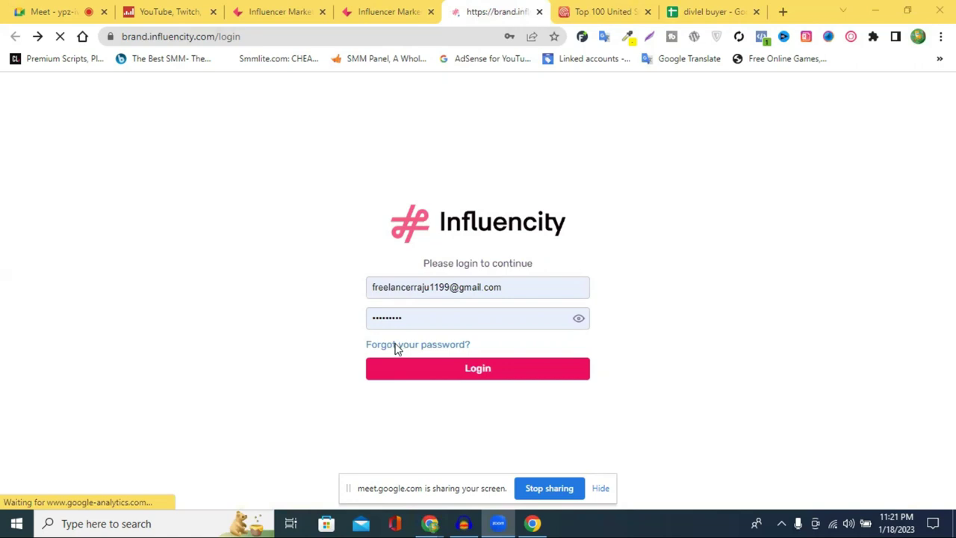
{"action": "left_click", "coordinate": [383, 7]}
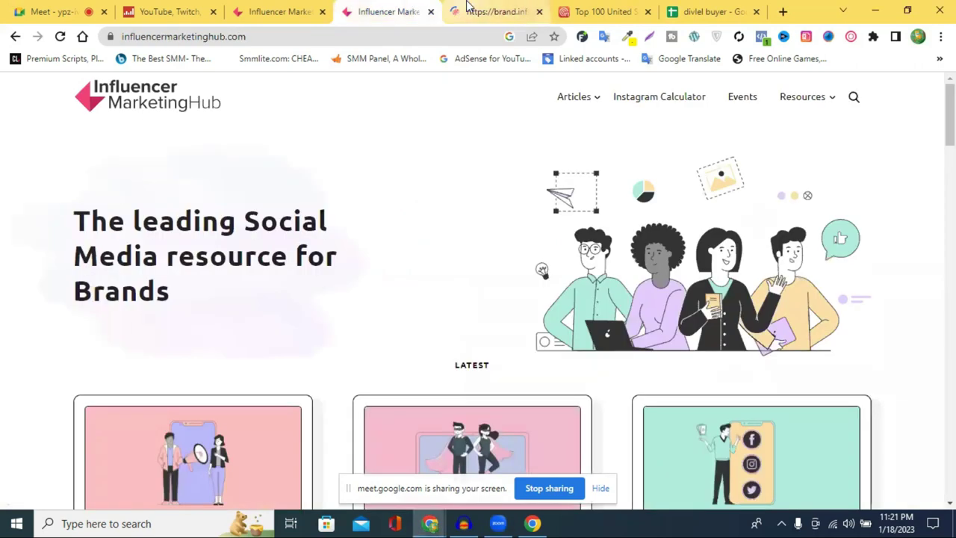
Step: Switch to the Influencity login page and open the site's home page at influencity.com instead
{"action": "left_click", "coordinate": [468, 7]}
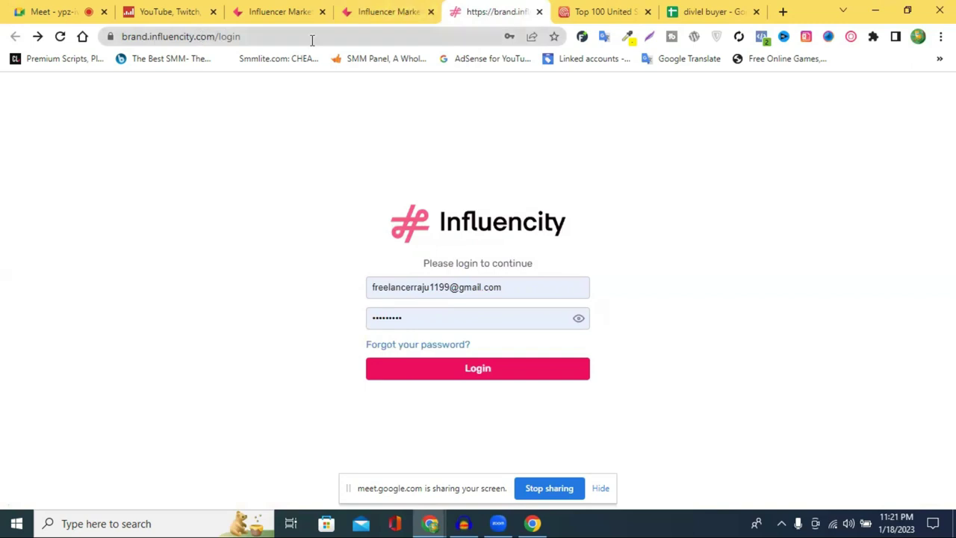
{"action": "double_click", "coordinate": [348, 42]}
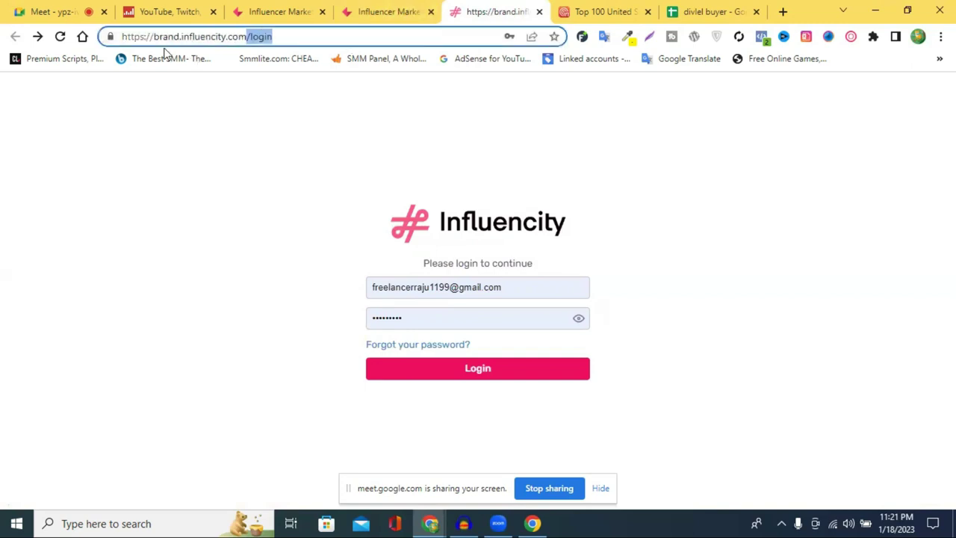
{"action": "key", "text": "BackSpace"}
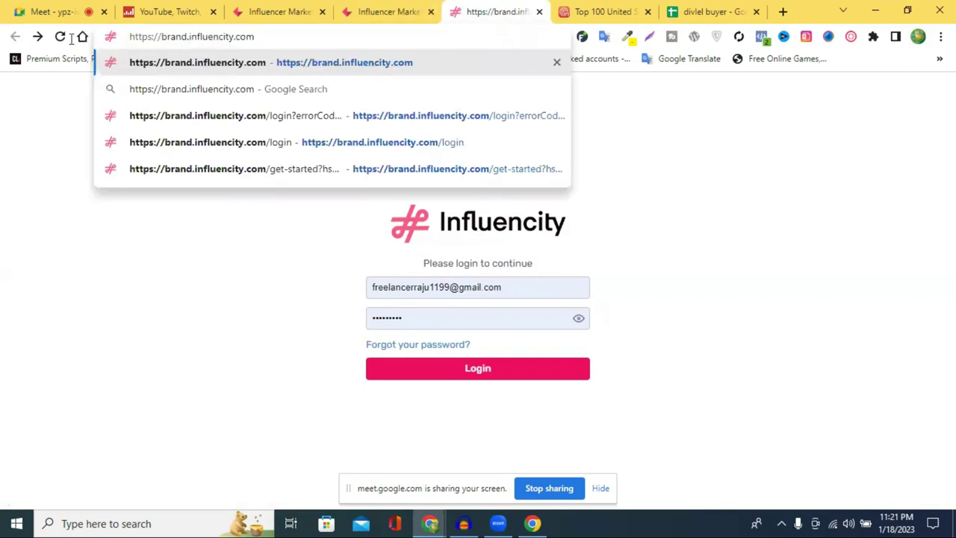
{"action": "key", "text": "BackSpace"}
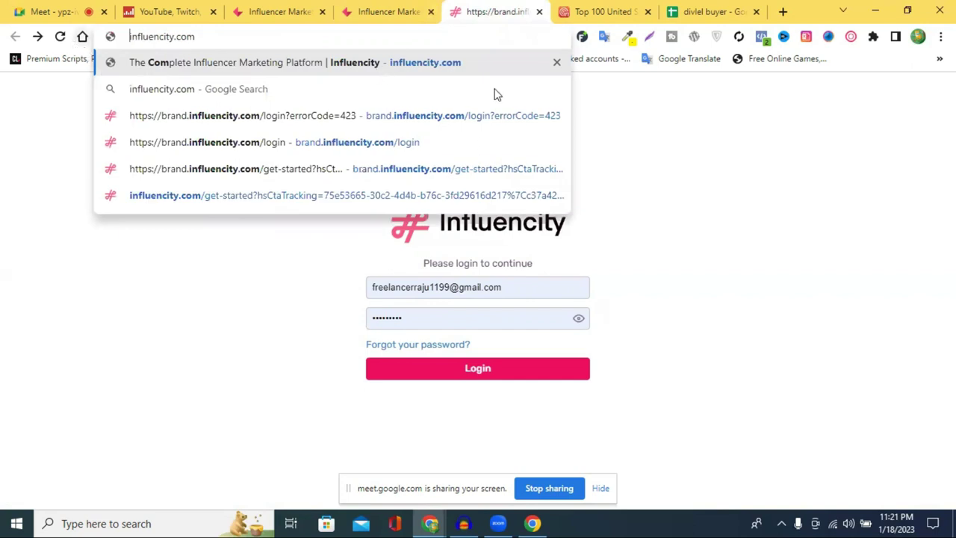
{"action": "key", "text": "Return"}
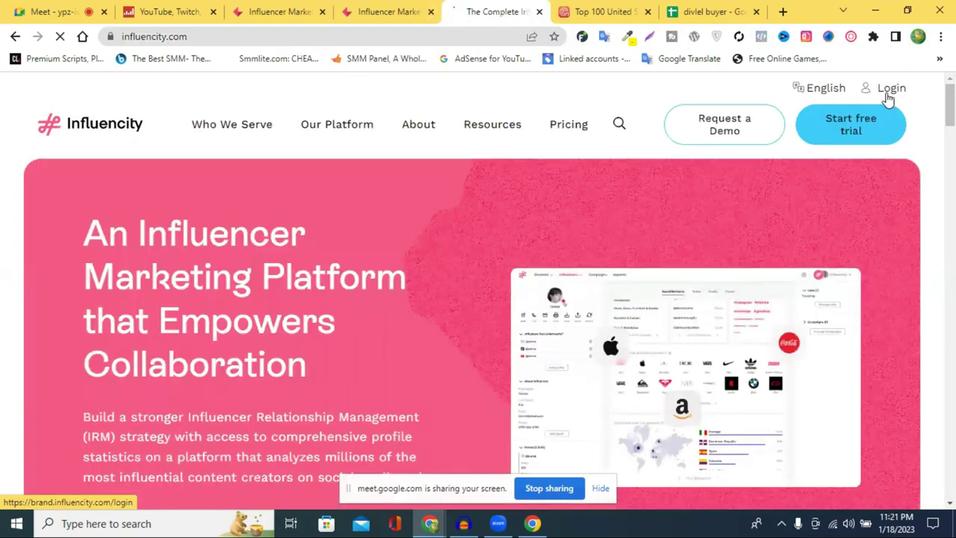
Step: Try to log in to Influencity with the saved e-mail and password
{"action": "left_click", "coordinate": [889, 94]}
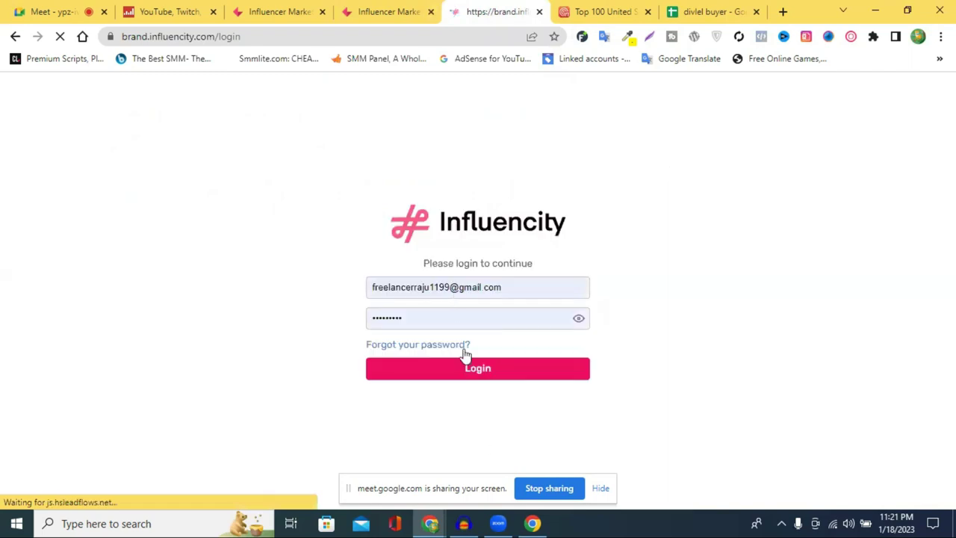
{"action": "left_click", "coordinate": [473, 376]}
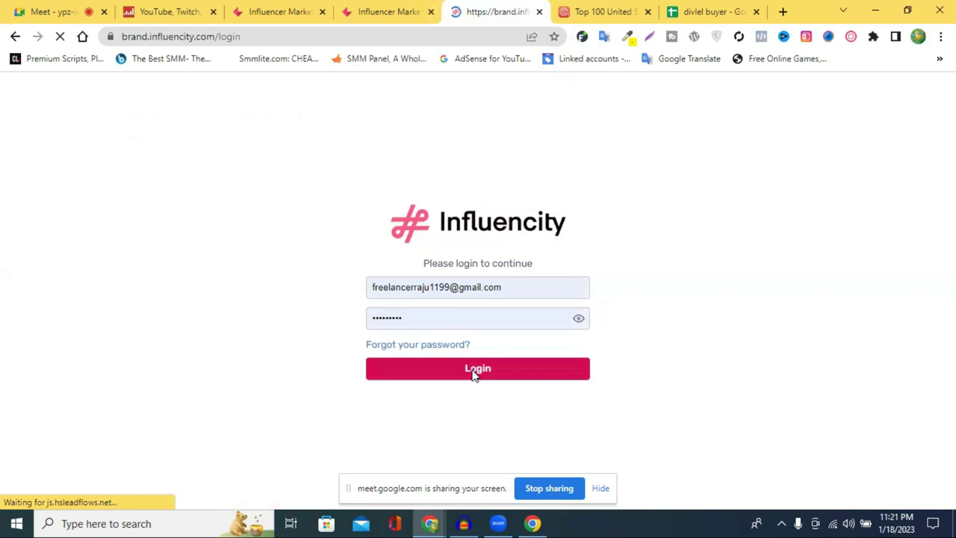
{"action": "left_click", "coordinate": [473, 374]}
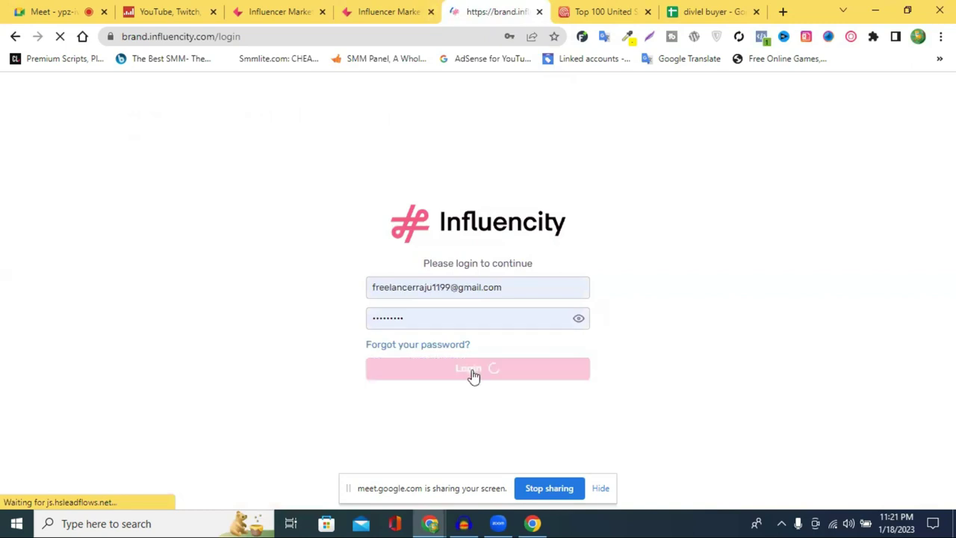
{"action": "left_click", "coordinate": [473, 374]}
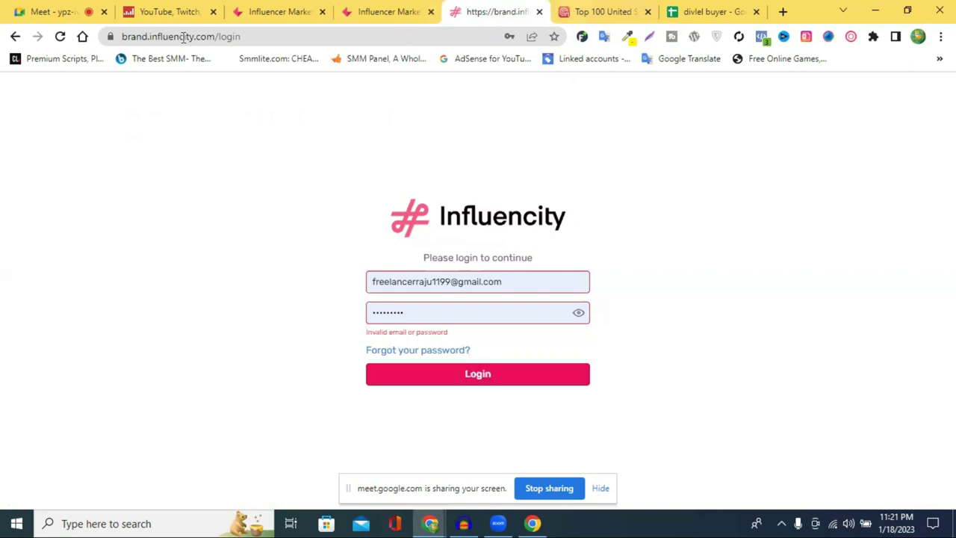
{"action": "left_click_drag", "start_coordinate": [151, 37], "coordinate": [215, 38]}
{"action": "right_click", "coordinate": [215, 39]}
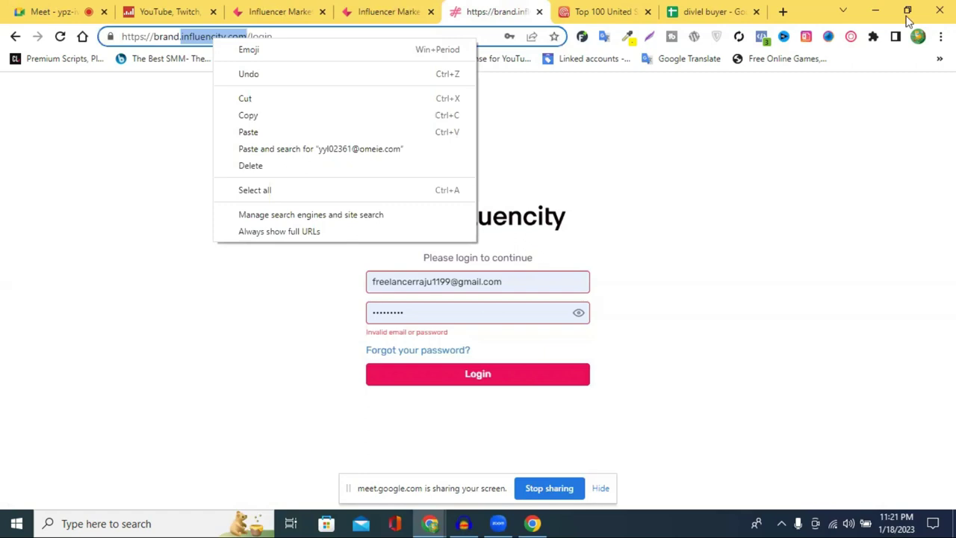
{"action": "key", "text": "Escape"}
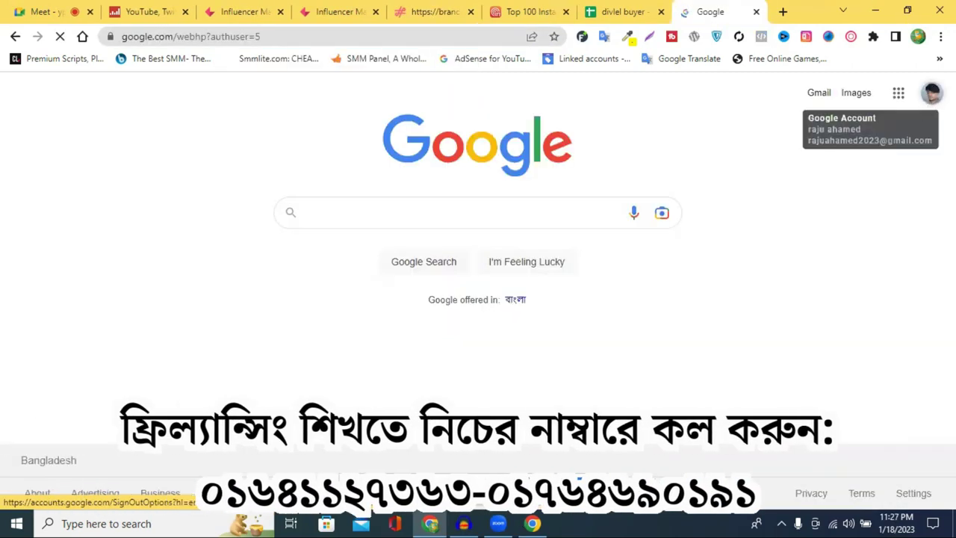
Step: Copy the Google account's e-mail address and enter it in Influencity's free trial request form
{"action": "left_click", "coordinate": [932, 92]}
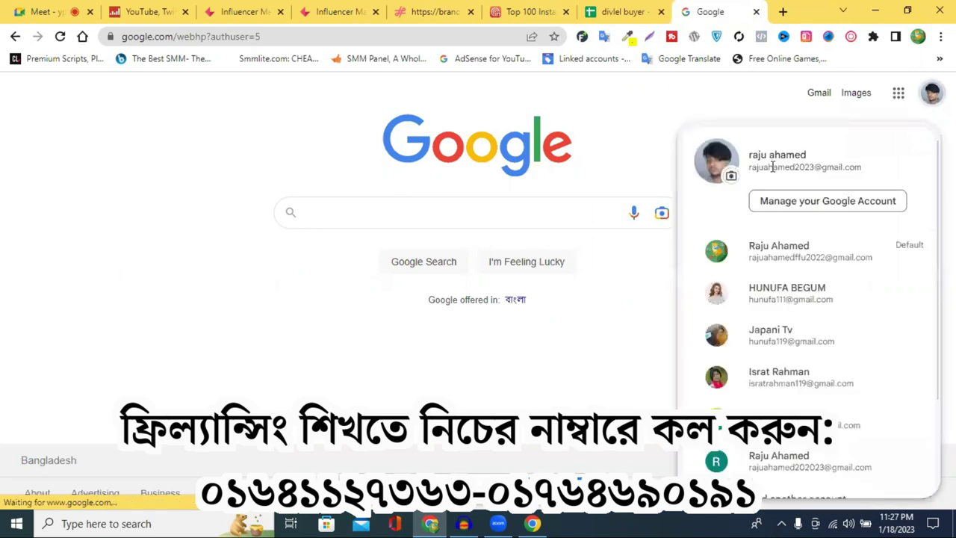
{"action": "triple_click", "coordinate": [771, 168]}
{"action": "key", "text": "ctrl+c"}
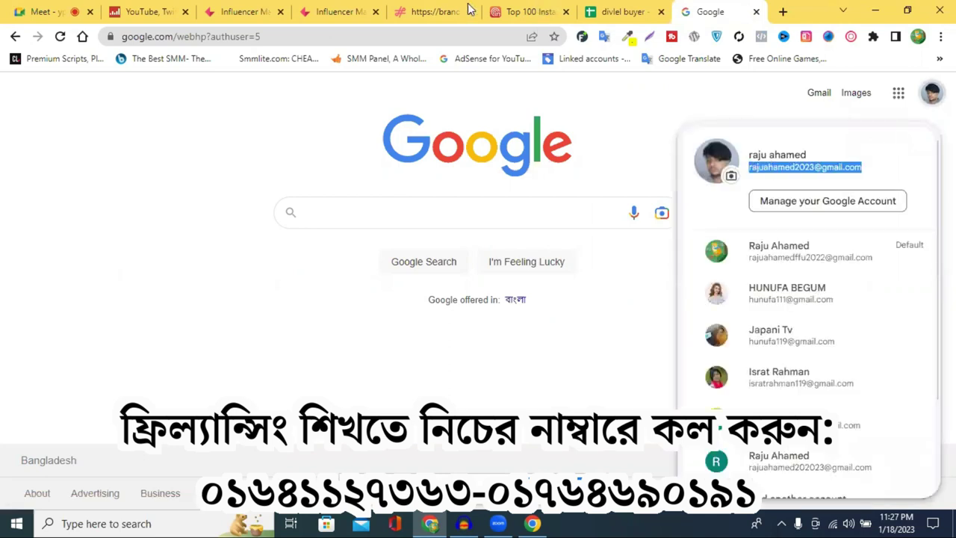
{"action": "left_click", "coordinate": [435, 13]}
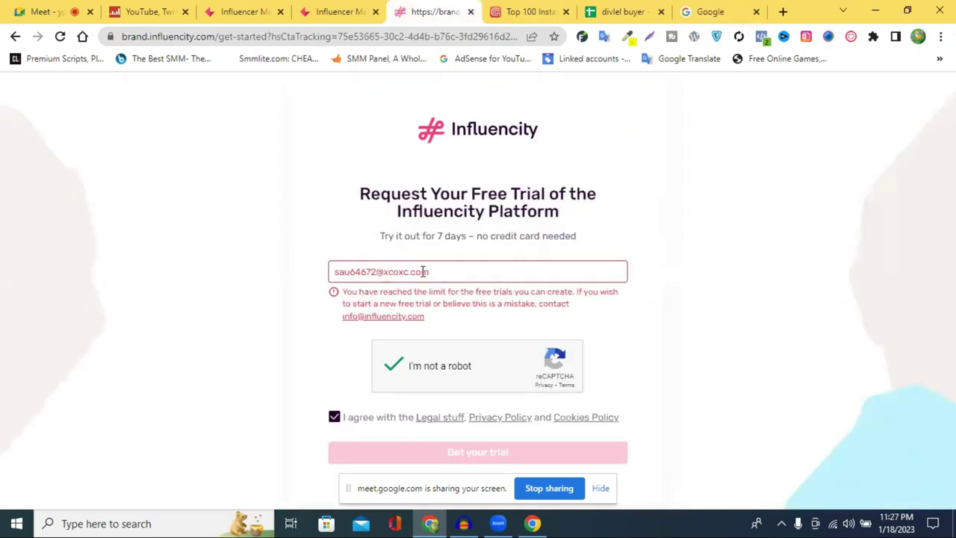
{"action": "triple_click", "coordinate": [423, 272]}
{"action": "key", "text": "ctrl+v"}
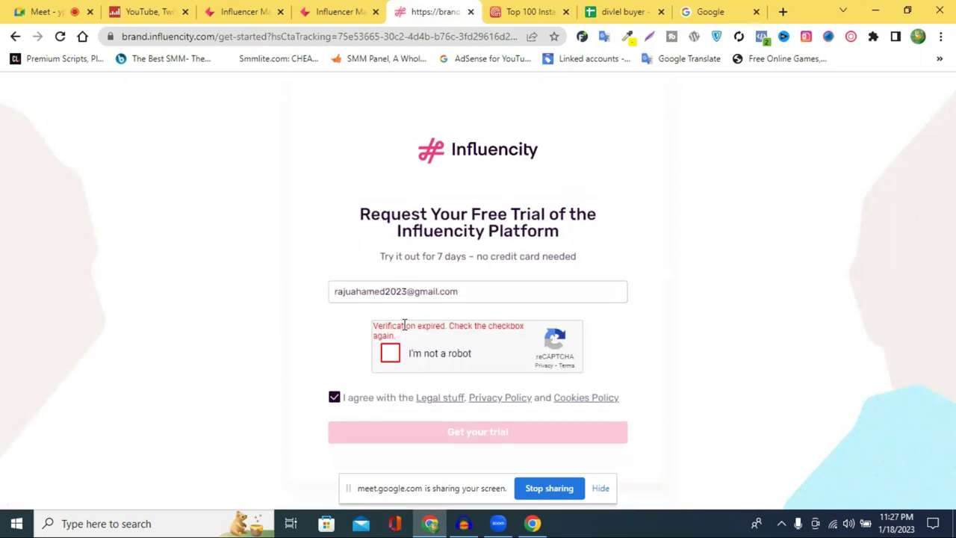
Step: Complete the "I'm not a robot" check, try to request the free trial, and close the Influencity page
{"action": "left_click", "coordinate": [389, 360]}
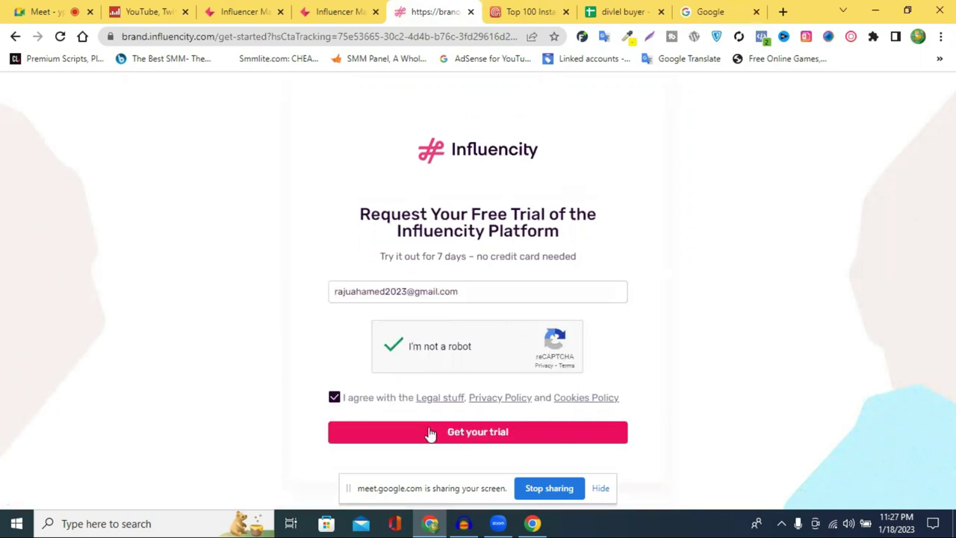
{"action": "left_click", "coordinate": [431, 433]}
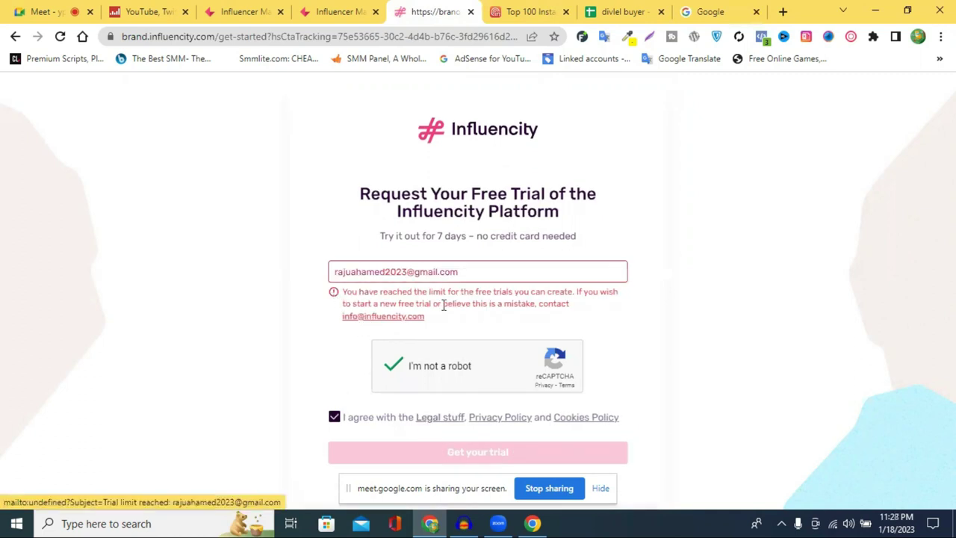
{"action": "left_click", "coordinate": [473, 13]}
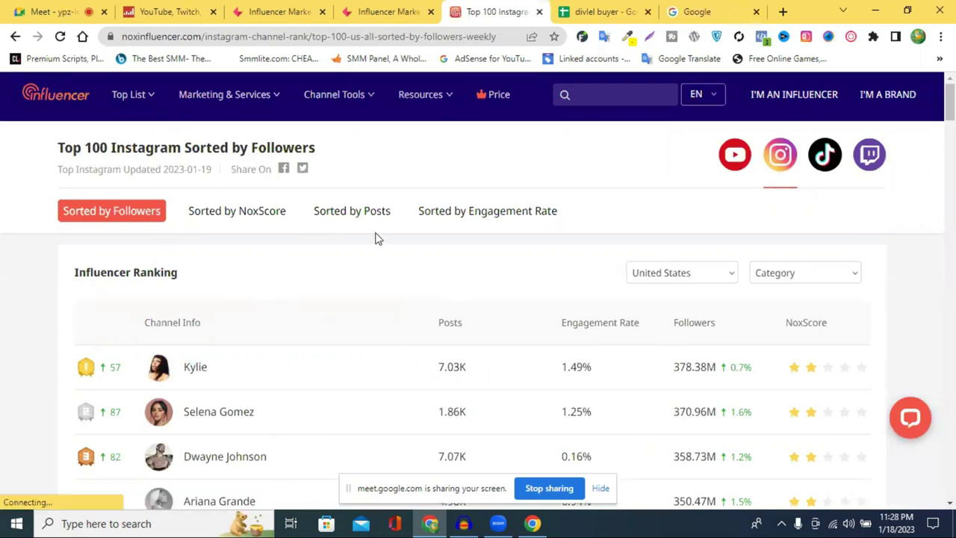
Step: Filter NoxInfluencer's United States Instagram ranking by the Howto & Style category
{"action": "scroll", "coordinate": [378, 239], "scroll_direction": "down", "scroll_amount": 3}
{"action": "scroll", "coordinate": [381, 239], "scroll_direction": "up", "scroll_amount": 3}
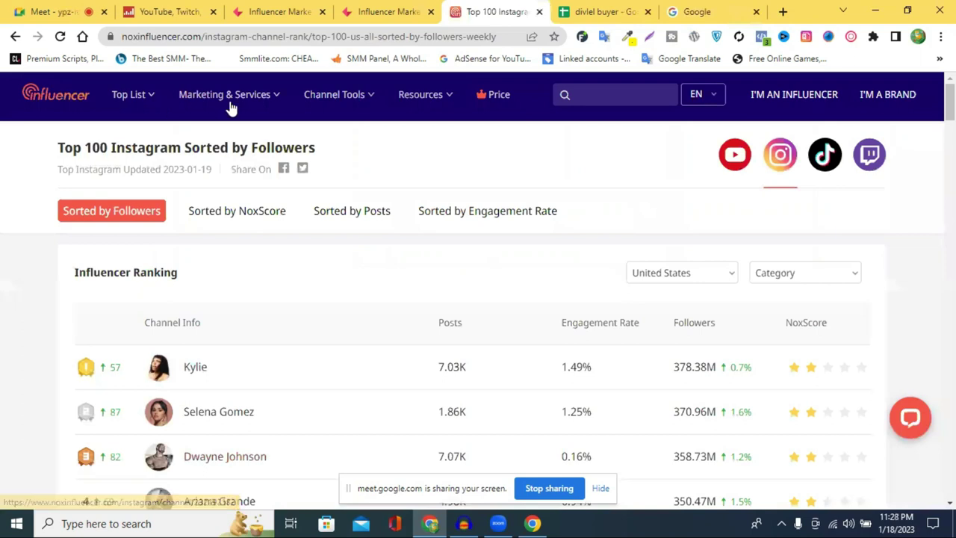
{"action": "mouse_move", "coordinate": [232, 107]}
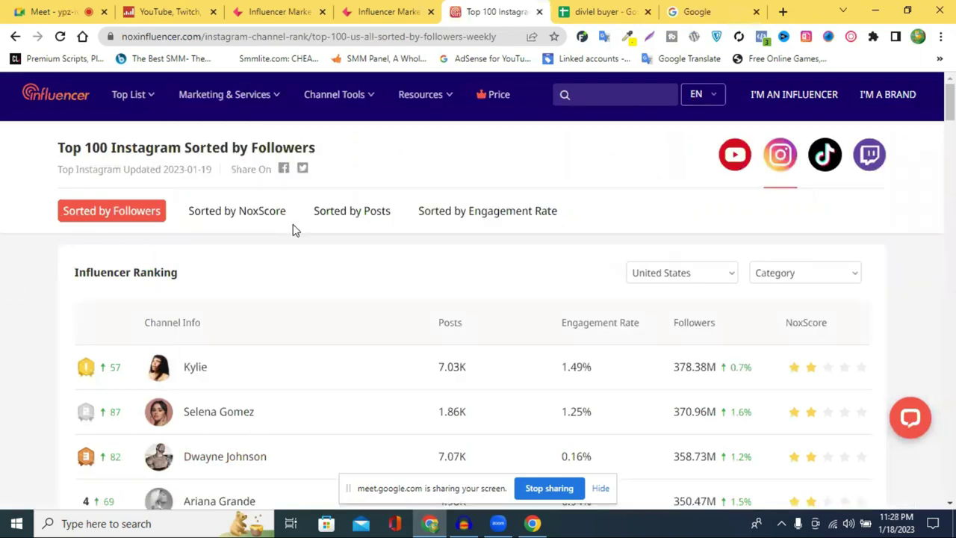
{"action": "left_click", "coordinate": [798, 276]}
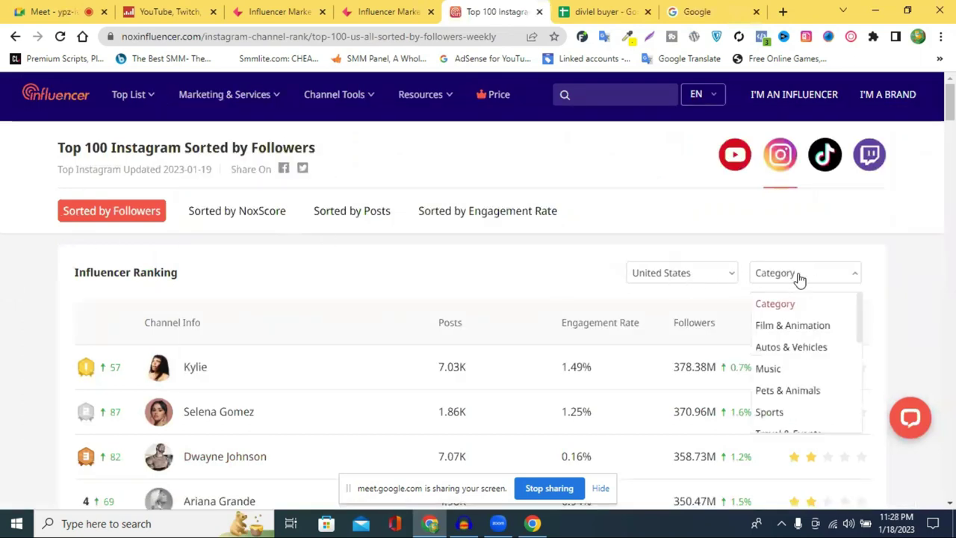
{"action": "scroll", "coordinate": [873, 246], "scroll_direction": "down", "scroll_amount": 2}
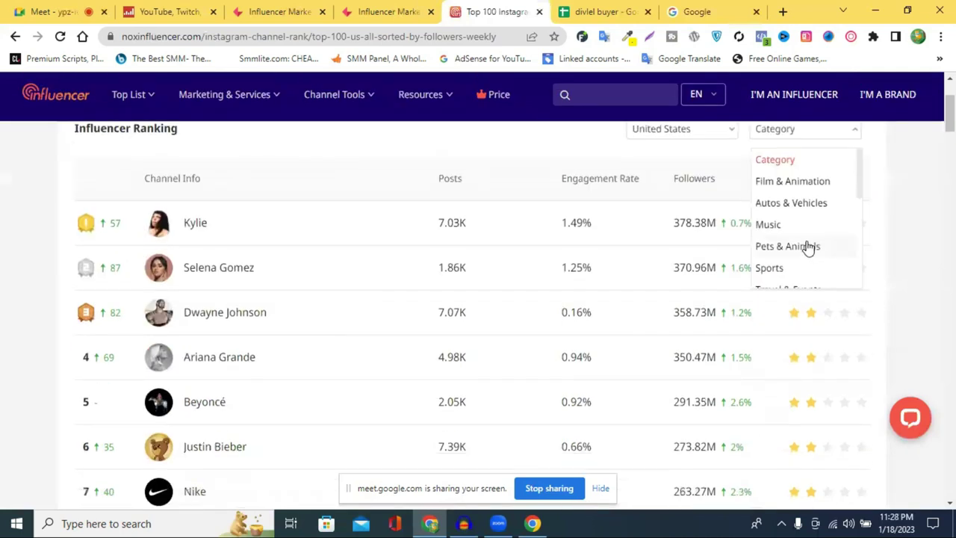
{"action": "scroll", "coordinate": [807, 247], "scroll_direction": "down", "scroll_amount": 1}
{"action": "scroll", "coordinate": [799, 198], "scroll_direction": "down", "scroll_amount": 2}
{"action": "scroll", "coordinate": [801, 216], "scroll_direction": "down", "scroll_amount": 2}
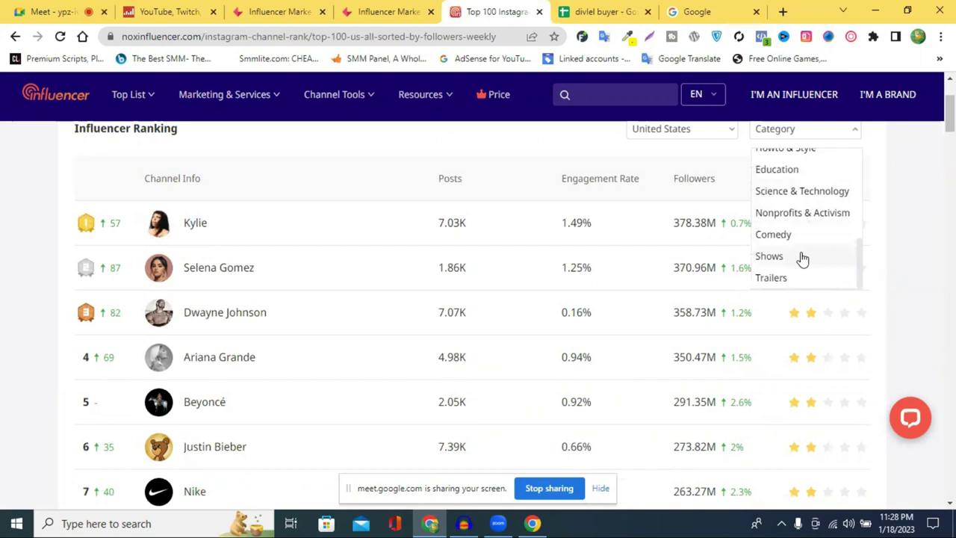
{"action": "scroll", "coordinate": [807, 196], "scroll_direction": "up", "scroll_amount": 3}
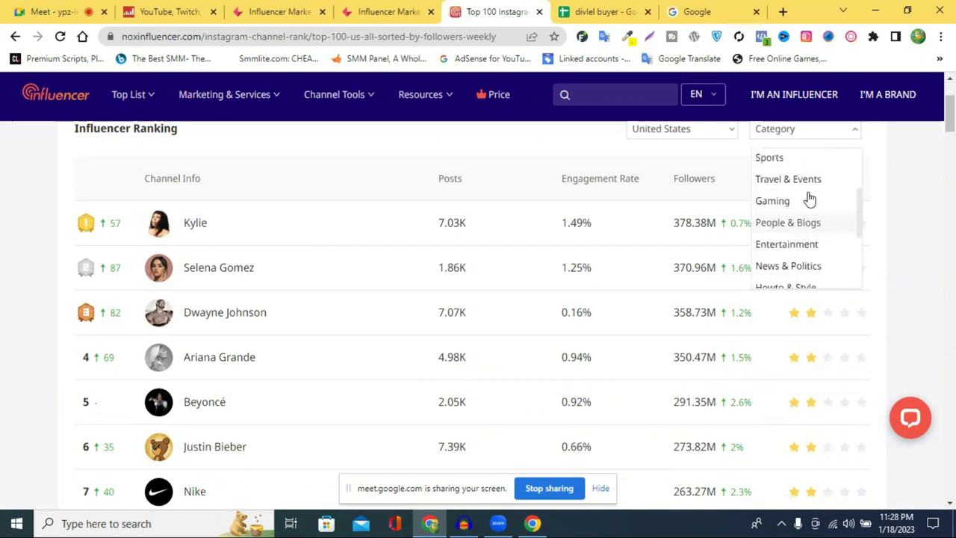
{"action": "scroll", "coordinate": [811, 241], "scroll_direction": "up", "scroll_amount": 2}
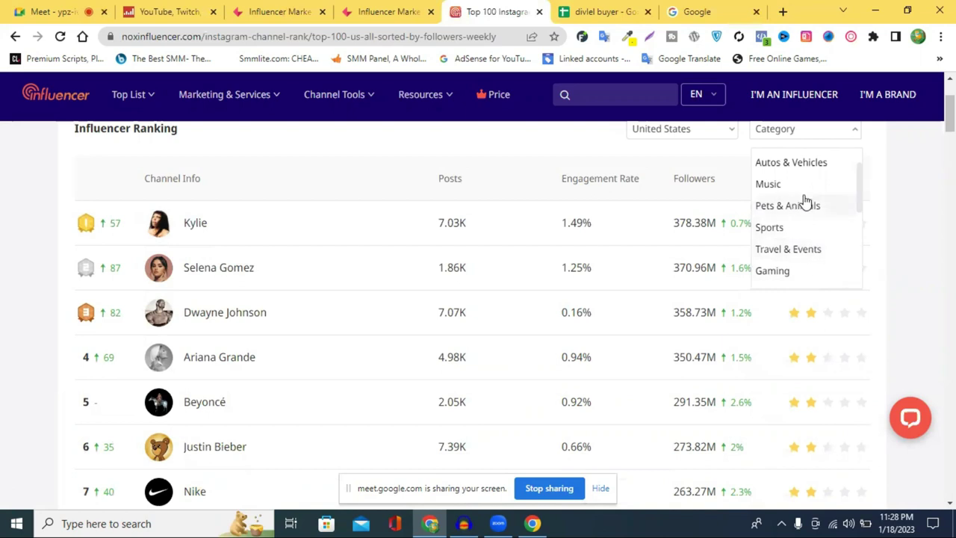
{"action": "scroll", "coordinate": [804, 204], "scroll_direction": "down", "scroll_amount": 1}
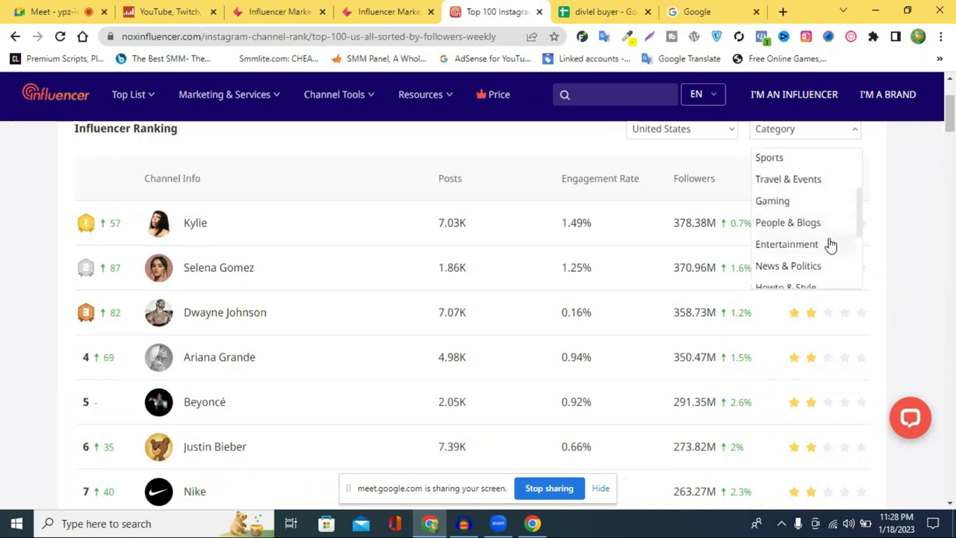
{"action": "scroll", "coordinate": [826, 258], "scroll_direction": "down", "scroll_amount": 1}
{"action": "scroll", "coordinate": [817, 222], "scroll_direction": "down", "scroll_amount": 1}
{"action": "scroll", "coordinate": [818, 218], "scroll_direction": "up", "scroll_amount": 1}
{"action": "left_click", "coordinate": [808, 216]}
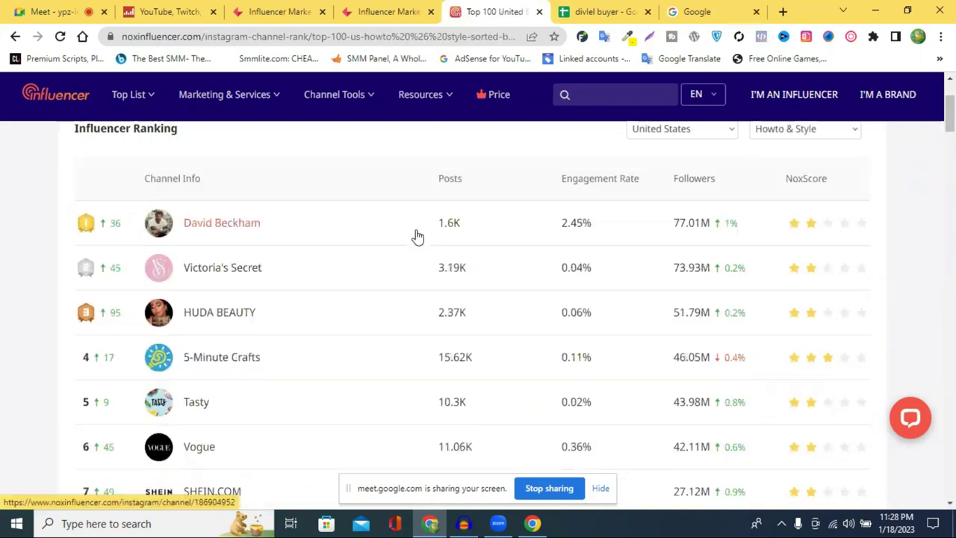
Step: Open HUDA BEAUTY from the ranking and examine its Instagram channel statistics and basic data
{"action": "left_click", "coordinate": [219, 317]}
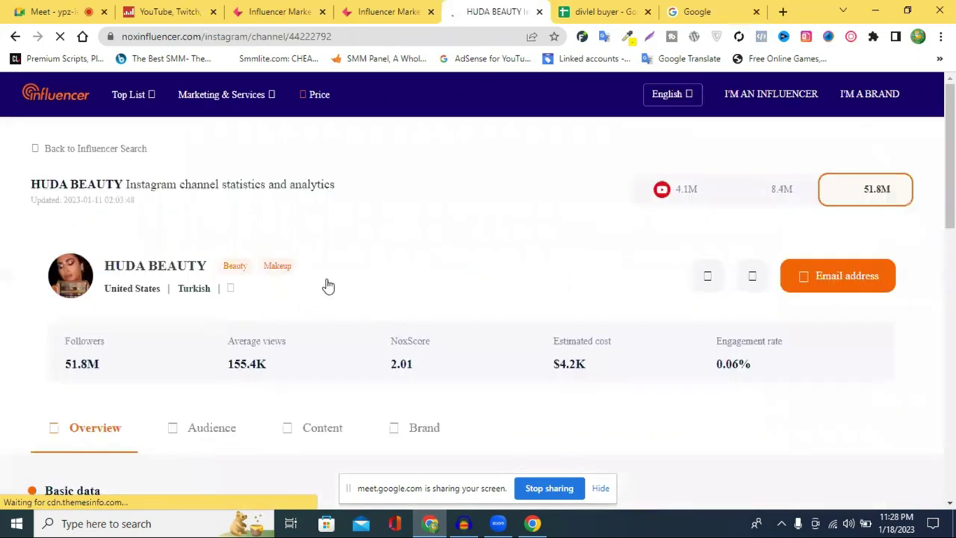
{"action": "scroll", "coordinate": [334, 279], "scroll_direction": "down", "scroll_amount": 3}
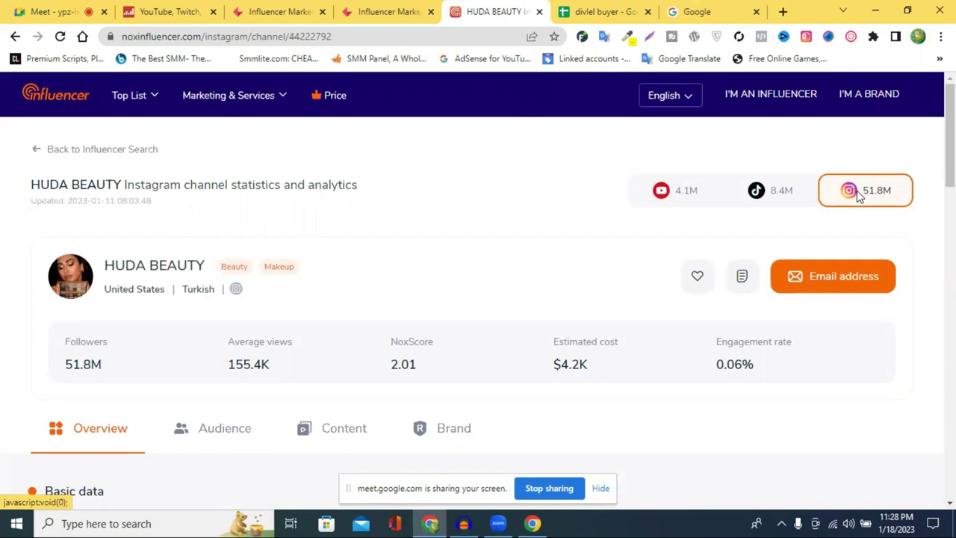
{"action": "scroll", "coordinate": [351, 220], "scroll_direction": "down", "scroll_amount": 4}
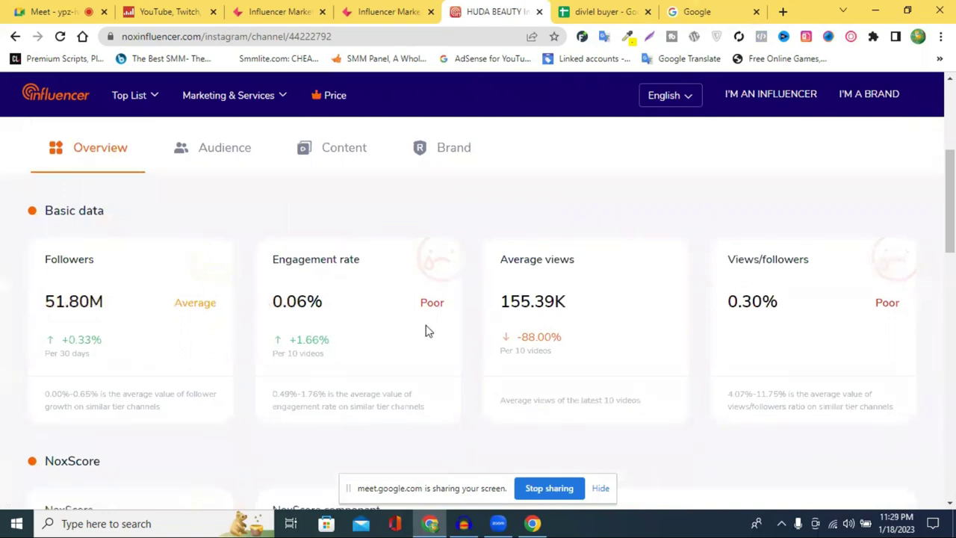
{"action": "scroll", "coordinate": [427, 331], "scroll_direction": "down", "scroll_amount": 4}
{"action": "scroll", "coordinate": [437, 325], "scroll_direction": "up", "scroll_amount": 4}
{"action": "scroll", "coordinate": [437, 326], "scroll_direction": "up", "scroll_amount": 2}
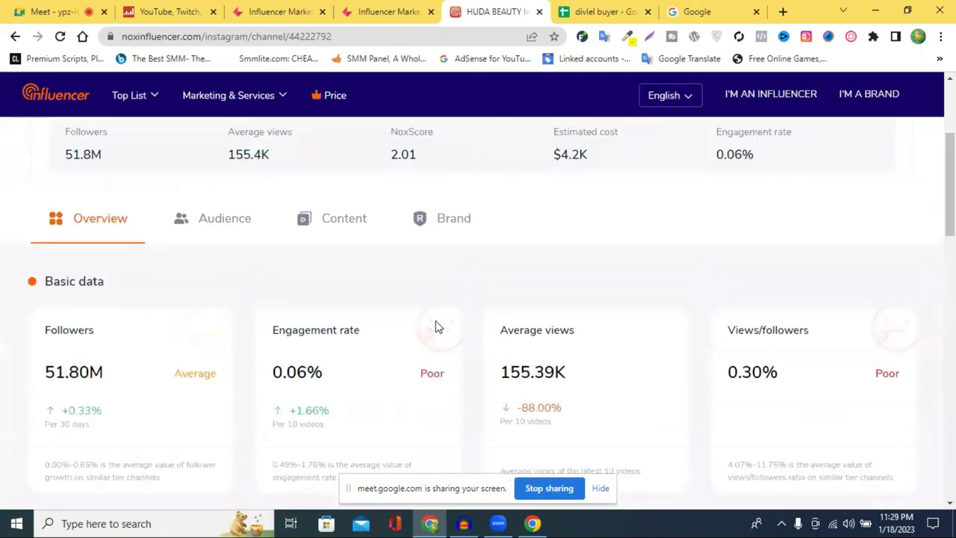
{"action": "scroll", "coordinate": [435, 326], "scroll_direction": "up", "scroll_amount": 4}
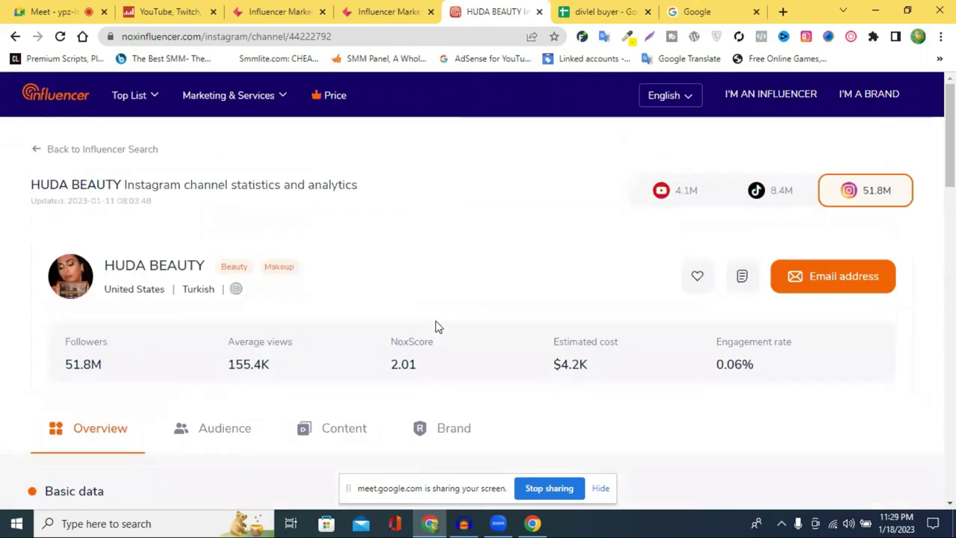
Step: Copy the channel name HUDA BEAUTY from its NoxInfluencer statistics page
{"action": "triple_click", "coordinate": [116, 266]}
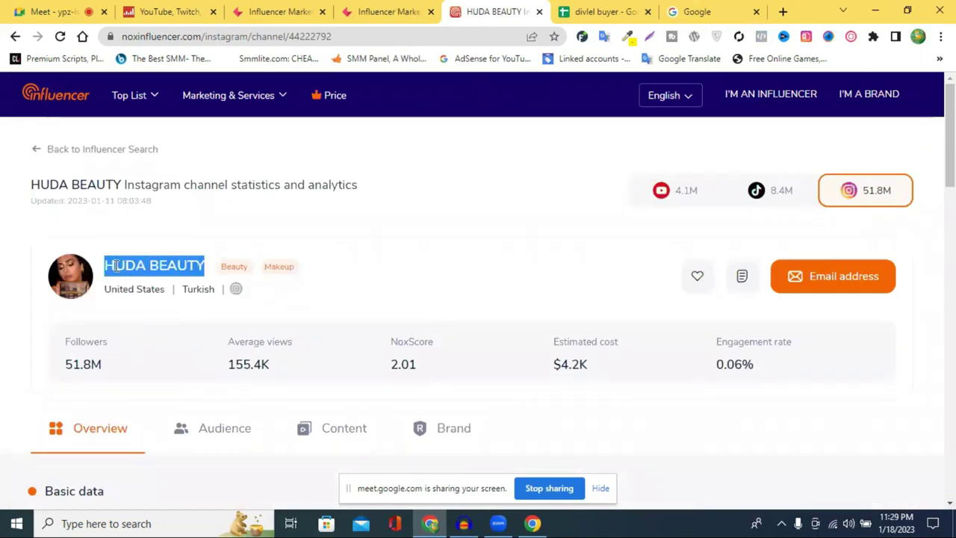
{"action": "right_click", "coordinate": [168, 272]}
{"action": "left_click", "coordinate": [171, 277]}
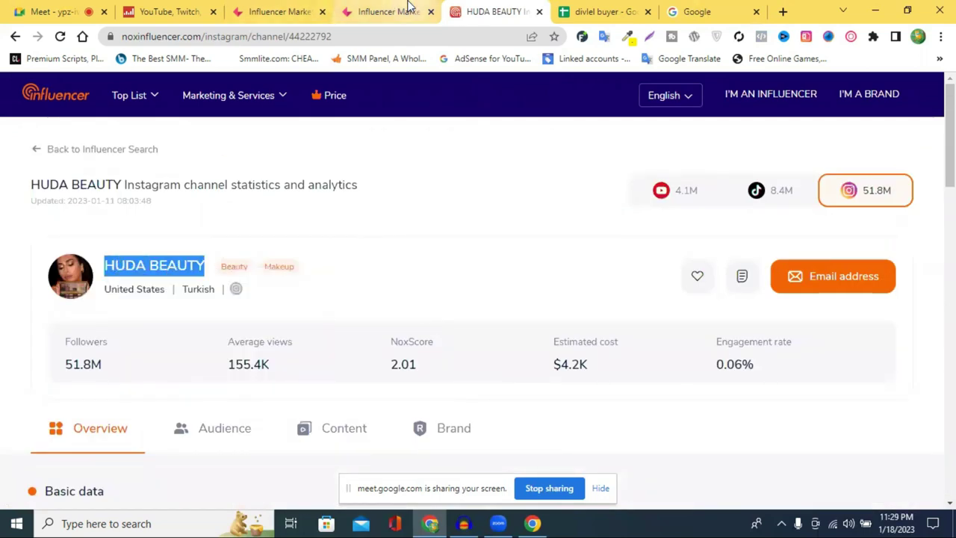
Step: Open instagram.com in place of the Google start page
{"action": "left_click", "coordinate": [721, 9]}
{"action": "left_click", "coordinate": [372, 30]}
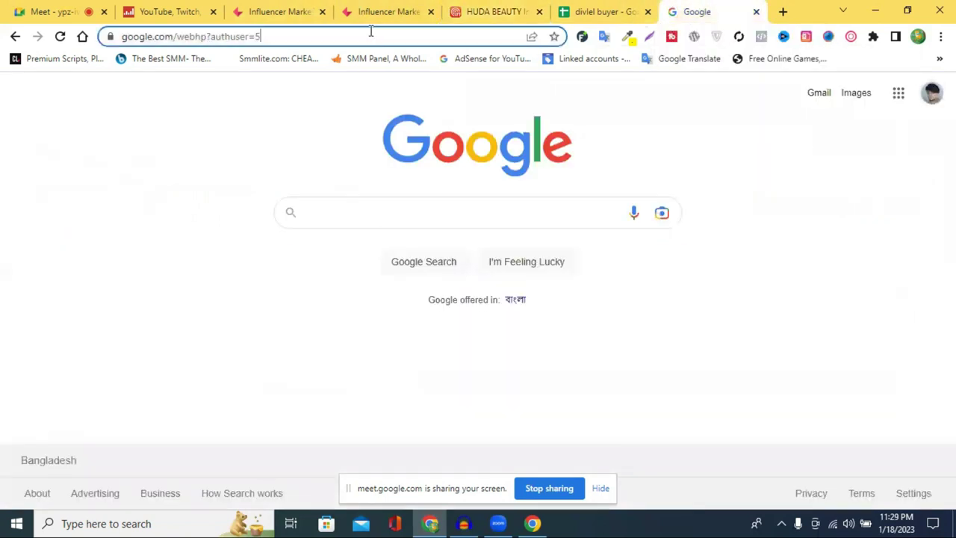
{"action": "type", "text": "oi"}
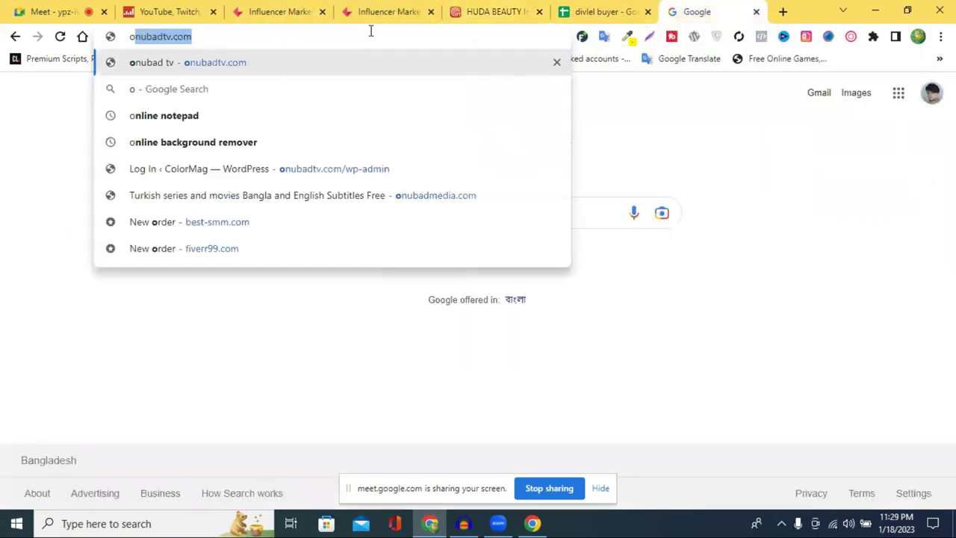
{"action": "key", "text": "BackSpace"}
{"action": "key", "text": "BackSpace"}
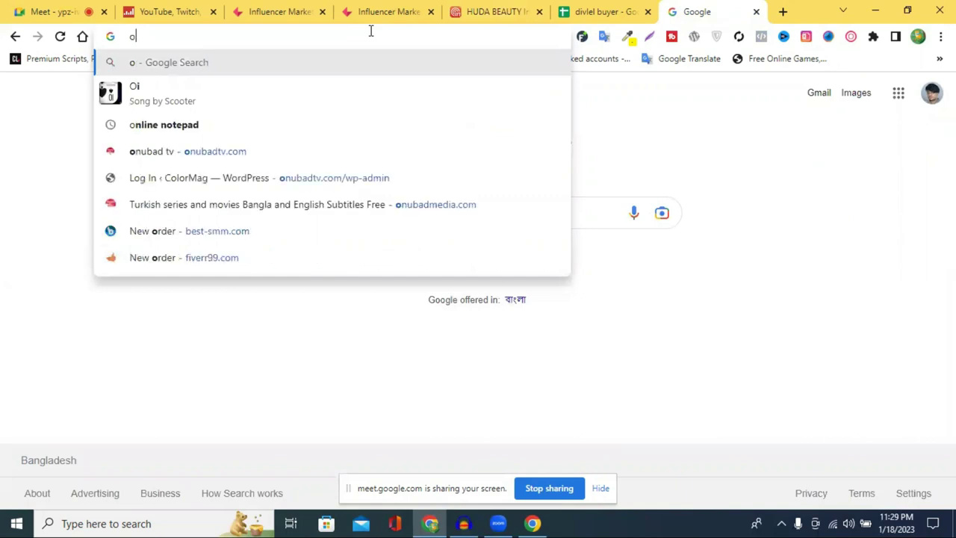
{"action": "type", "text": "in"}
{"action": "key", "text": "Return"}
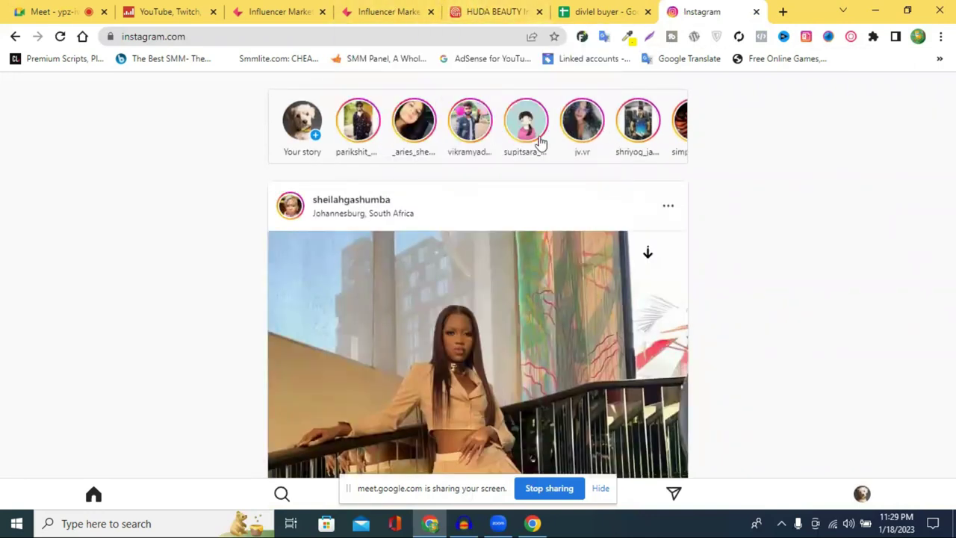
{"action": "left_click", "coordinate": [280, 496]}
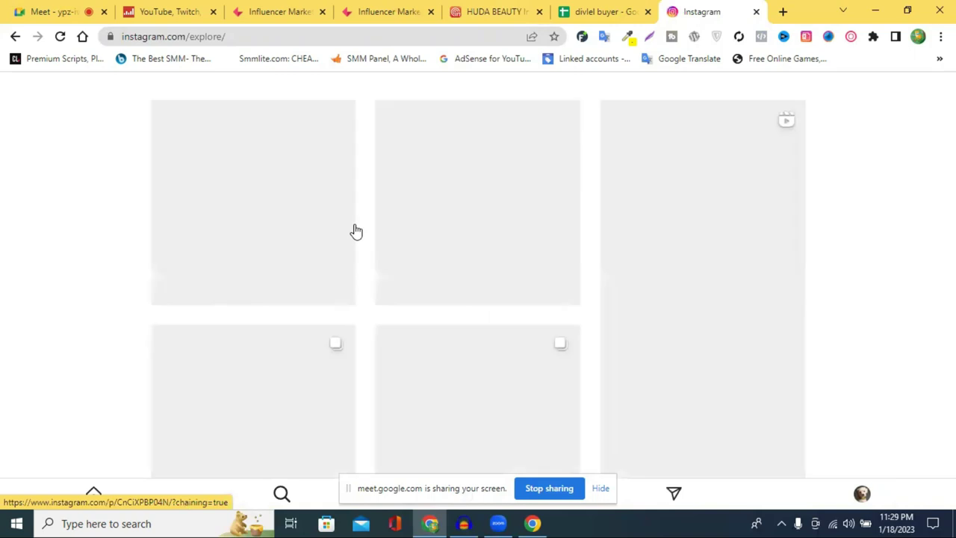
{"action": "scroll", "coordinate": [273, 478], "scroll_direction": "down", "scroll_amount": 5}
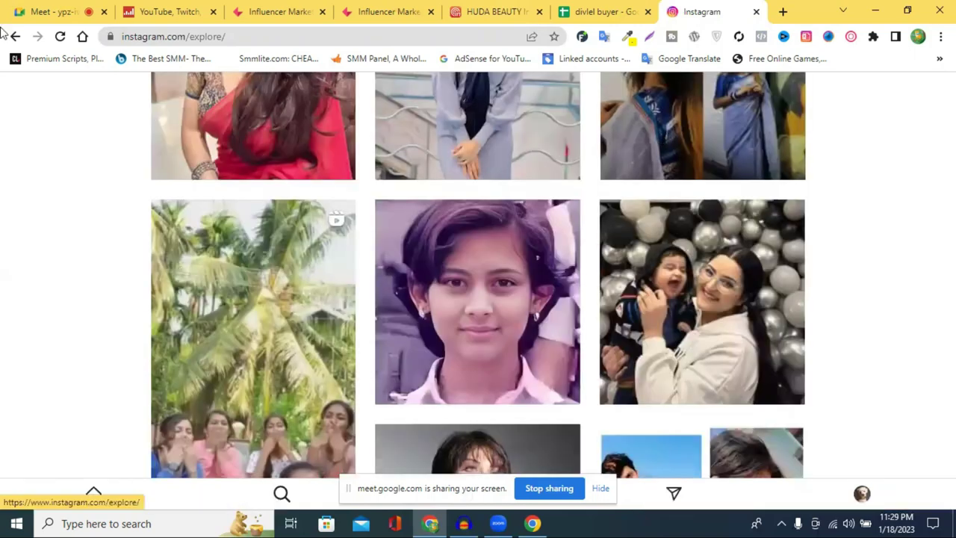
{"action": "left_click_drag", "start_coordinate": [250, 39], "coordinate": [182, 35]}
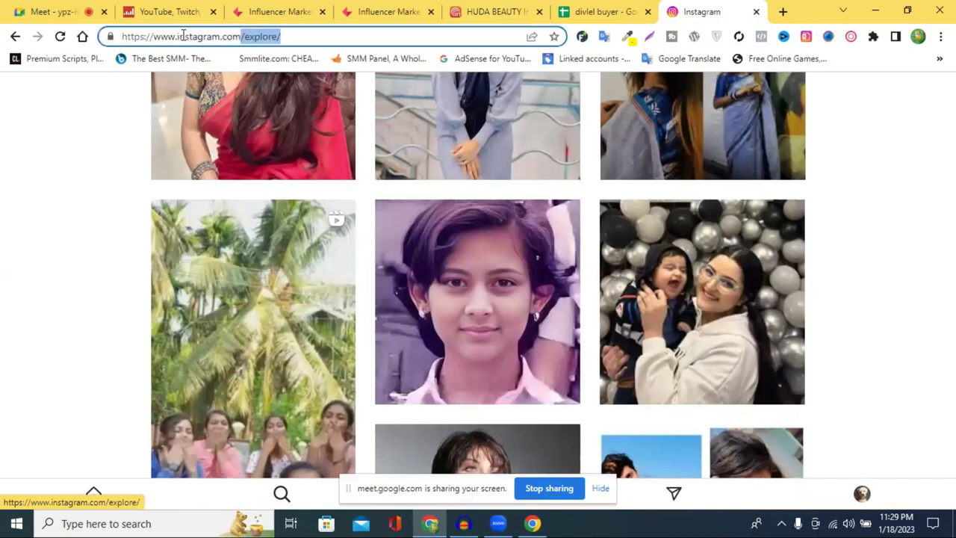
{"action": "key", "text": "BackSpace"}
{"action": "key", "text": "Return"}
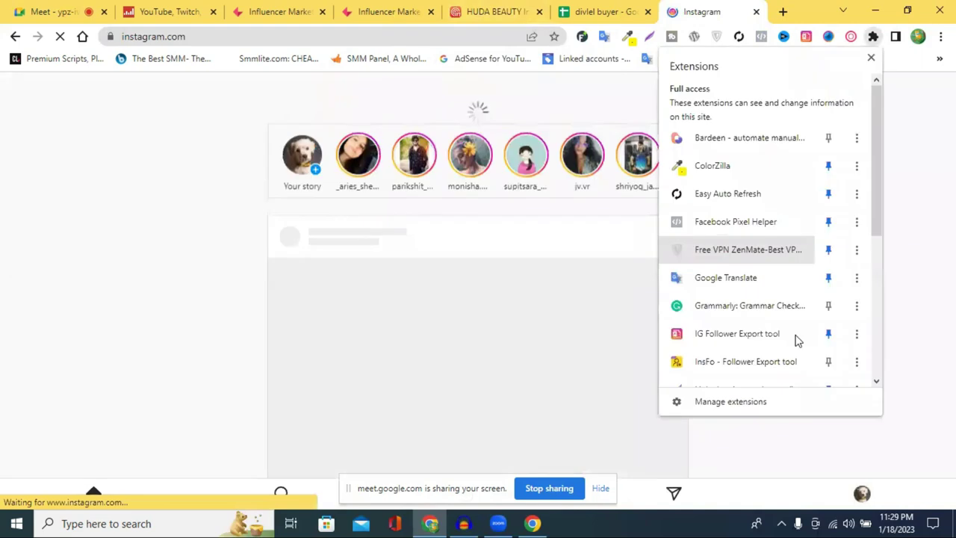
Step: Remove the Web for Instagram extension from Chrome with abuse reporting enabled, and close the Chrome Web Store pages that open
{"action": "scroll", "coordinate": [845, 266], "scroll_direction": "down", "scroll_amount": 3}
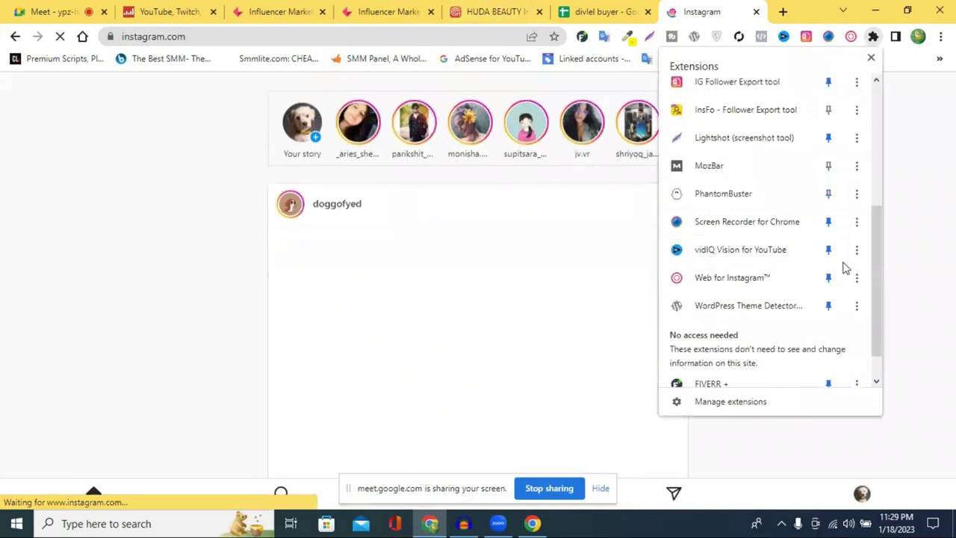
{"action": "left_click", "coordinate": [857, 278]}
{"action": "left_click", "coordinate": [847, 350]}
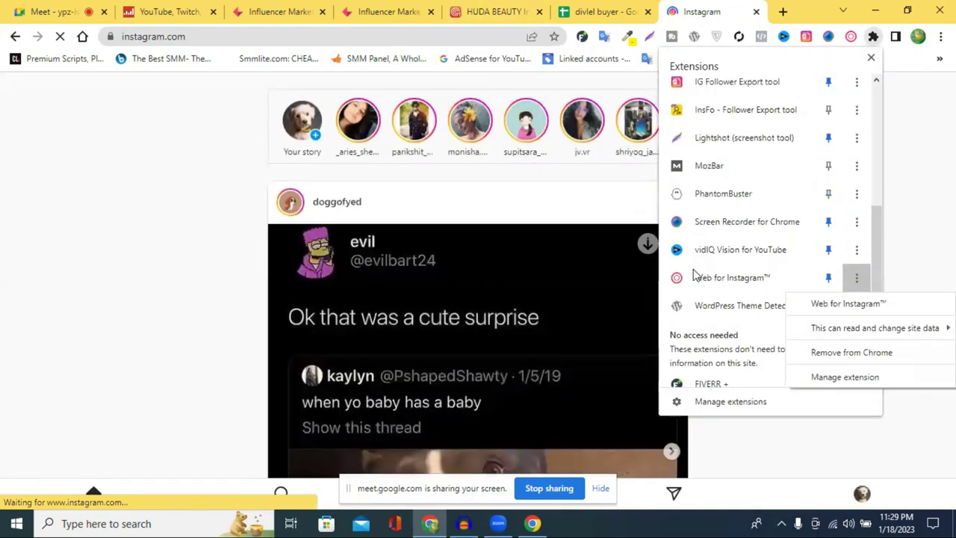
{"action": "left_click", "coordinate": [657, 103]}
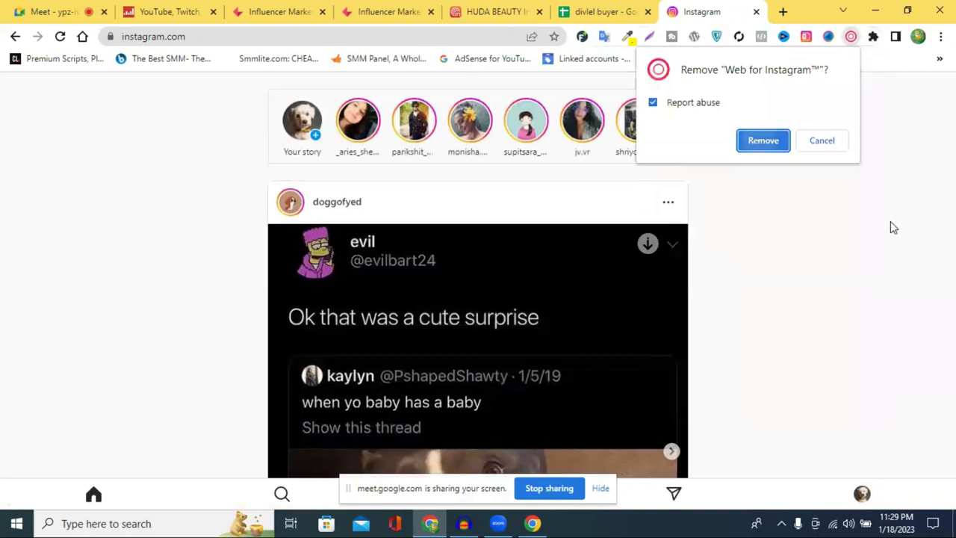
{"action": "left_click", "coordinate": [764, 140]}
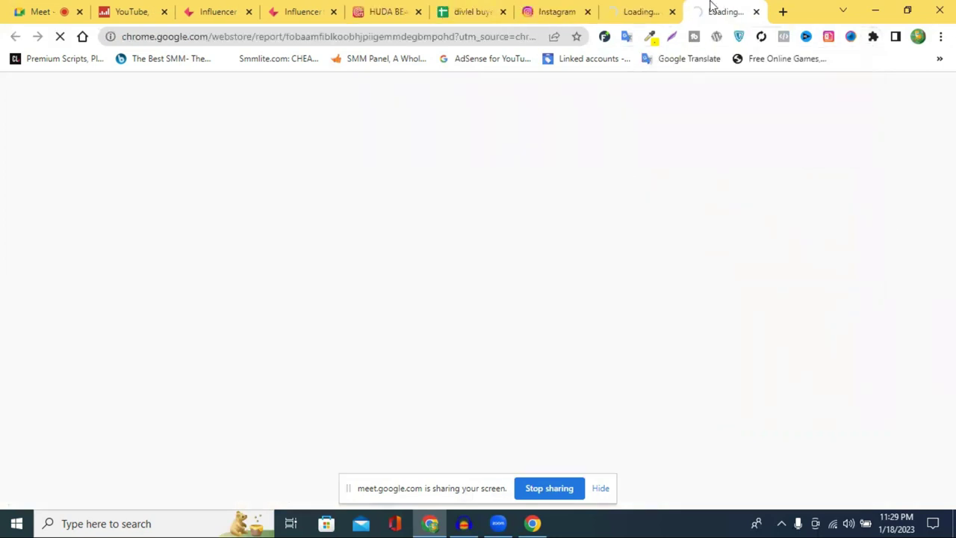
{"action": "left_click", "coordinate": [757, 12]}
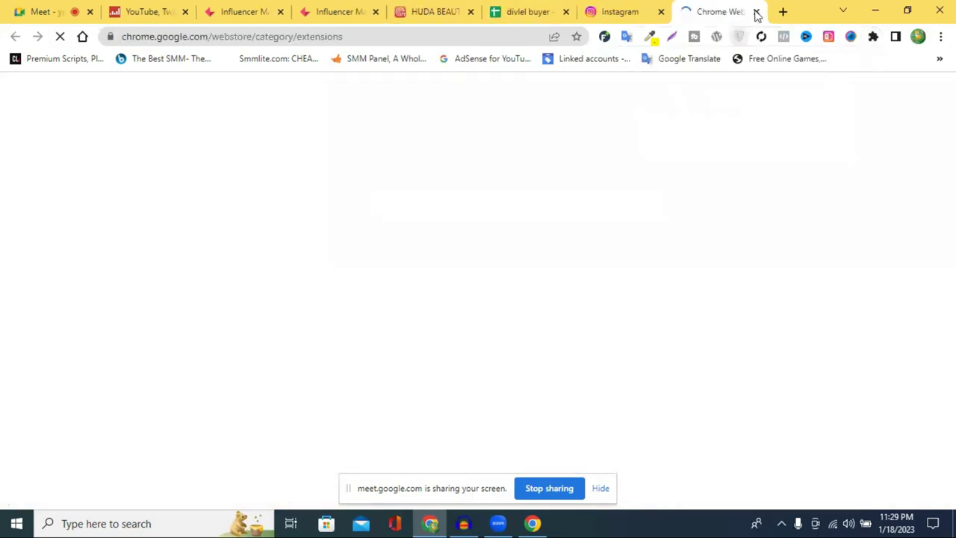
{"action": "key", "text": "ctrl+w"}
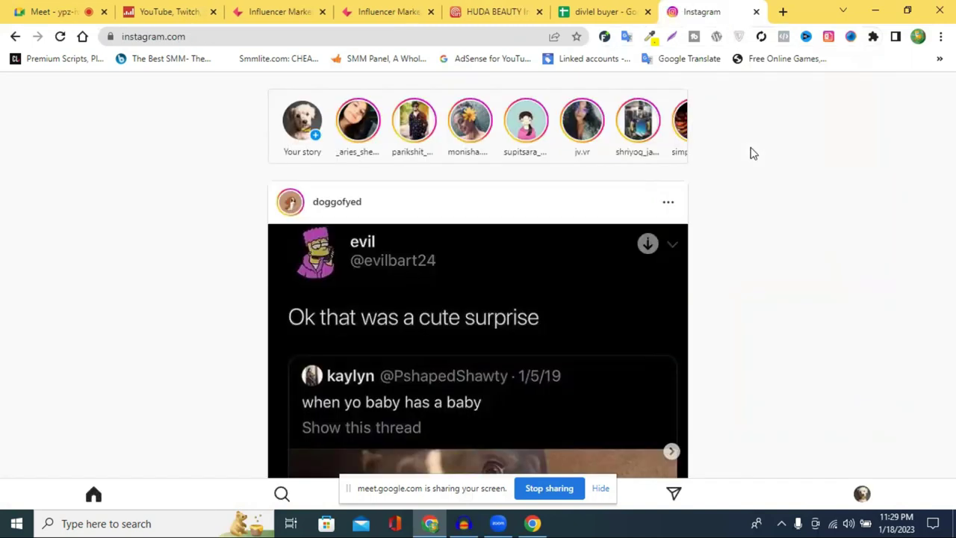
{"action": "left_click", "coordinate": [282, 495]}
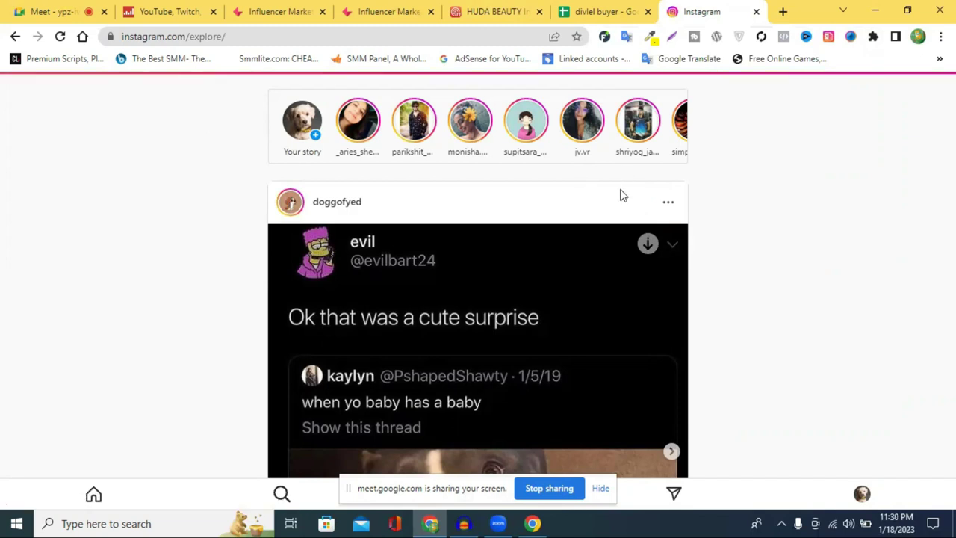
{"action": "left_click", "coordinate": [94, 497]}
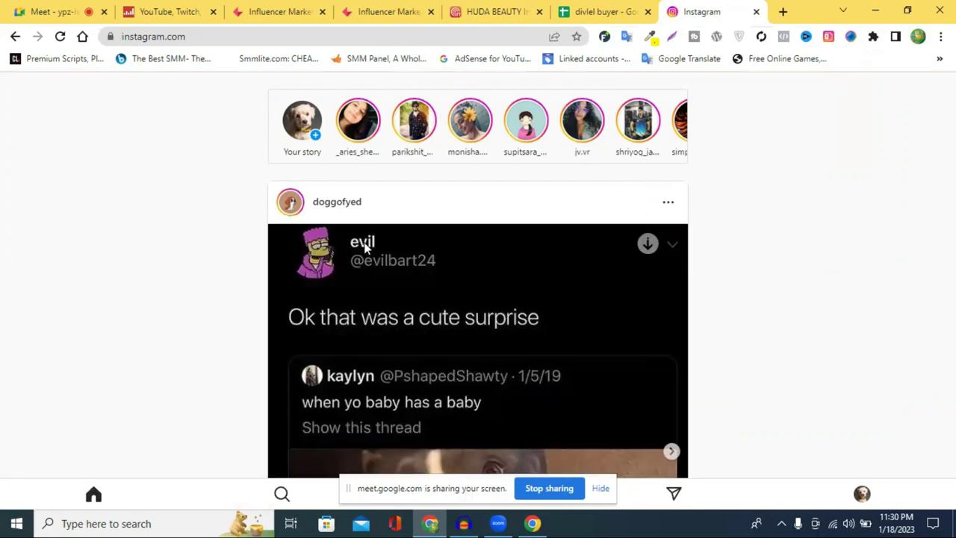
{"action": "left_click", "coordinate": [873, 36]}
{"action": "scroll", "coordinate": [750, 325], "scroll_direction": "down", "scroll_amount": 3}
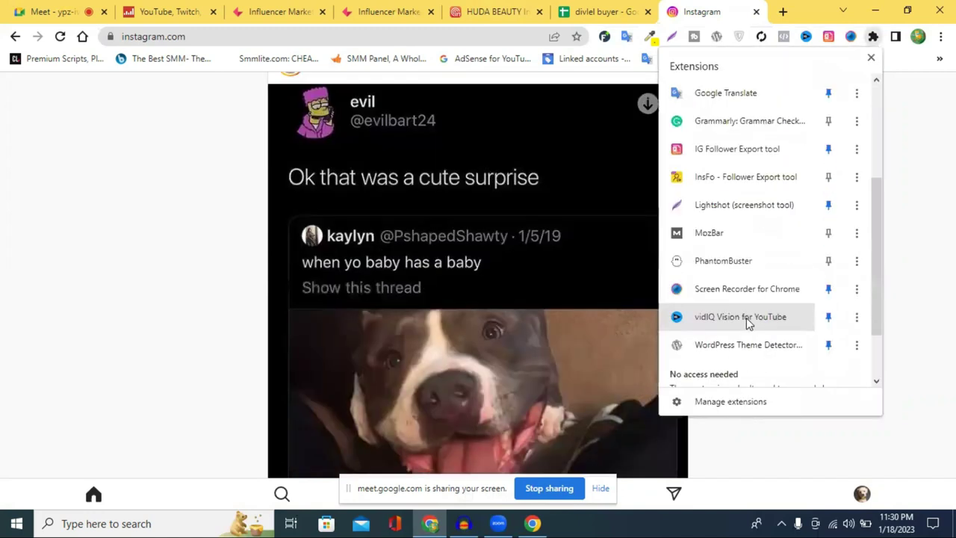
{"action": "scroll", "coordinate": [745, 321], "scroll_direction": "up", "scroll_amount": 3}
{"action": "scroll", "coordinate": [282, 499], "scroll_direction": "up", "scroll_amount": 2}
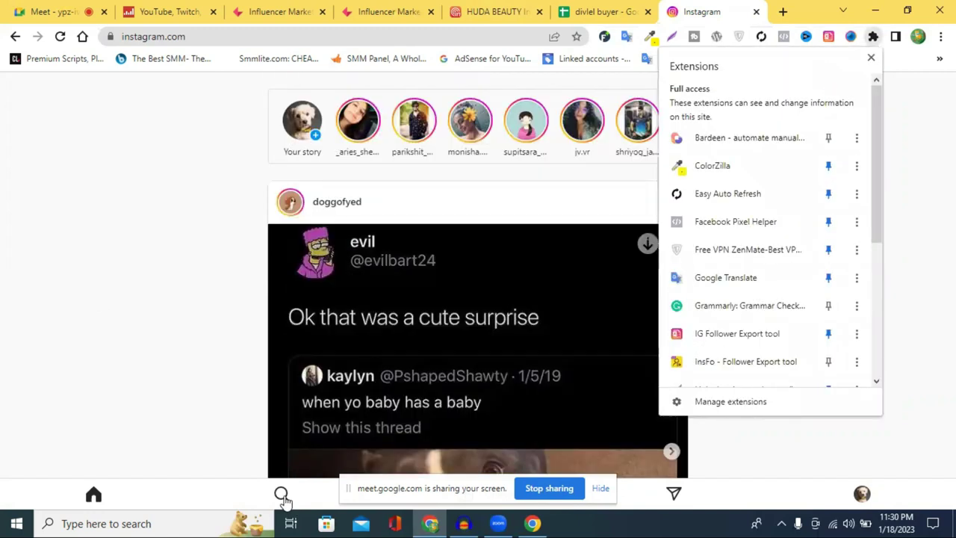
{"action": "left_click", "coordinate": [282, 497]}
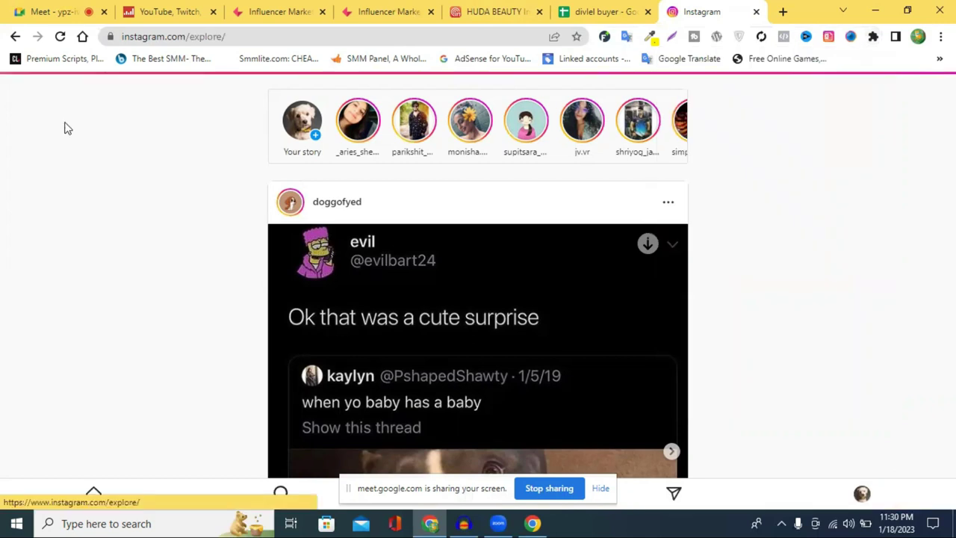
Step: Search for HUDA BEAUTY from Instagram's reloaded home page and open the verified hudabeauty profile
{"action": "double_click", "coordinate": [189, 37]}
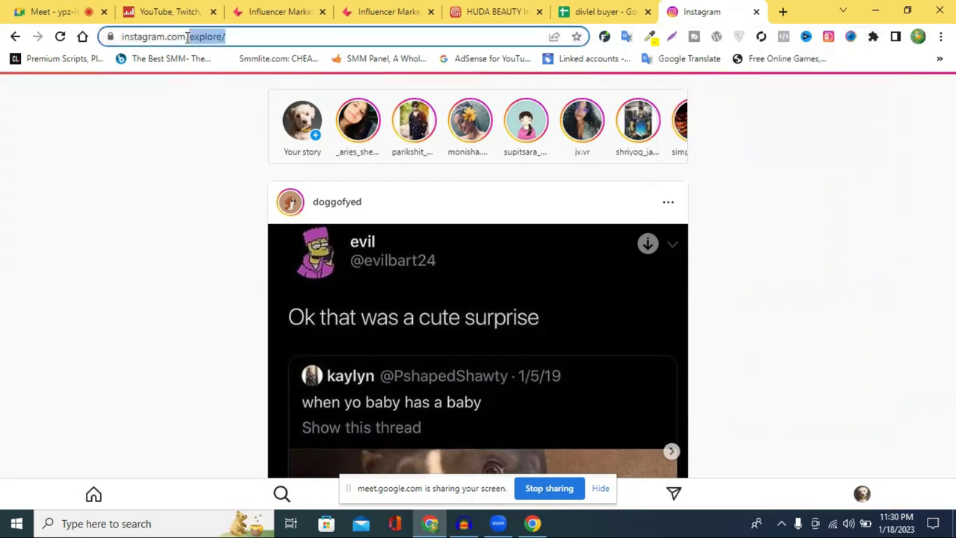
{"action": "key", "text": "BackSpace"}
{"action": "key", "text": "Return"}
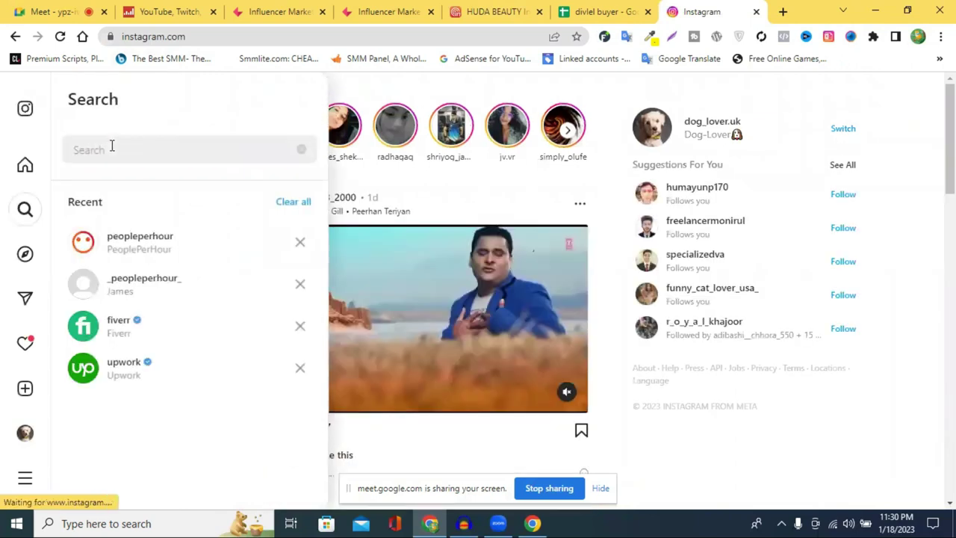
{"action": "key", "text": "ctrl+v"}
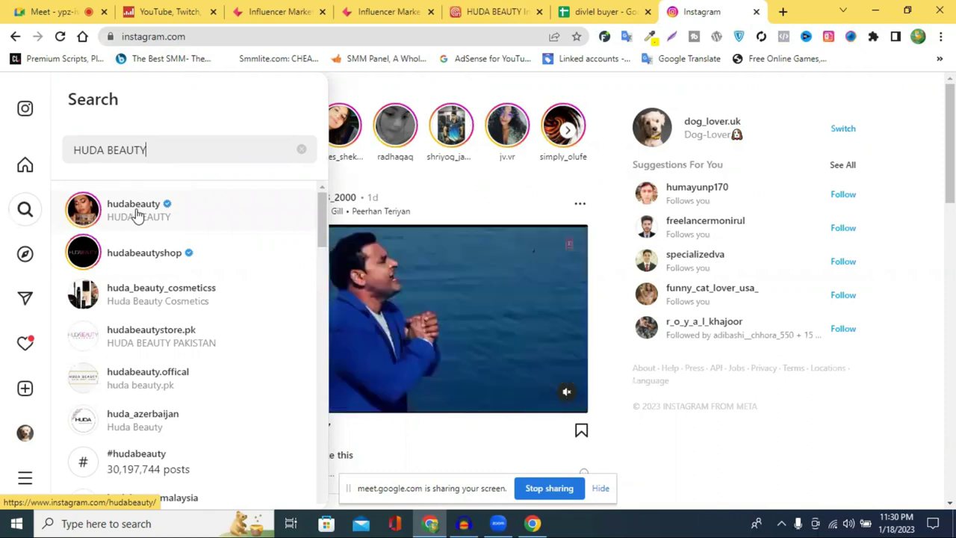
{"action": "left_click", "coordinate": [136, 215]}
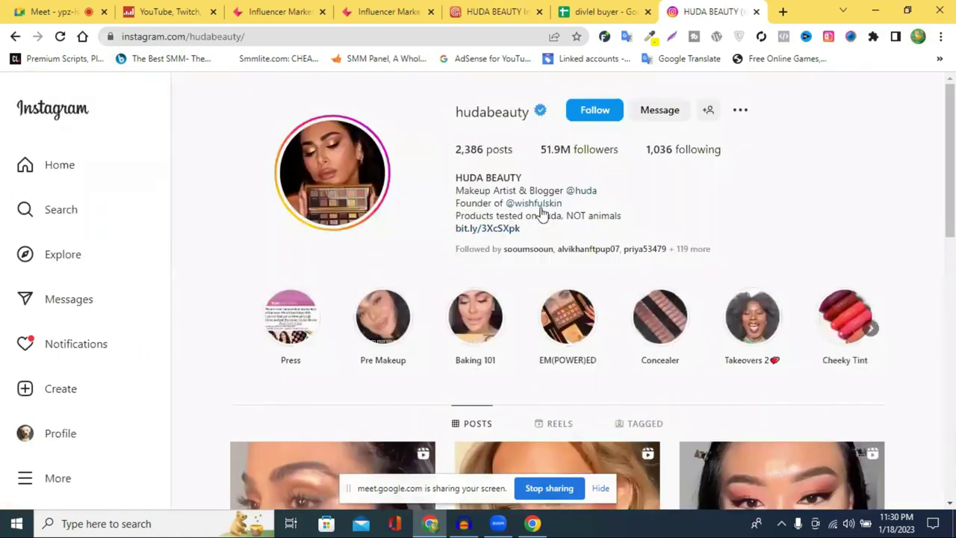
Step: Examine the hudabeauty profile's bio, follower figures and posts for data the buyer needs
{"action": "scroll", "coordinate": [493, 225], "scroll_direction": "down", "scroll_amount": 1}
{"action": "scroll", "coordinate": [576, 149], "scroll_direction": "up", "scroll_amount": 1}
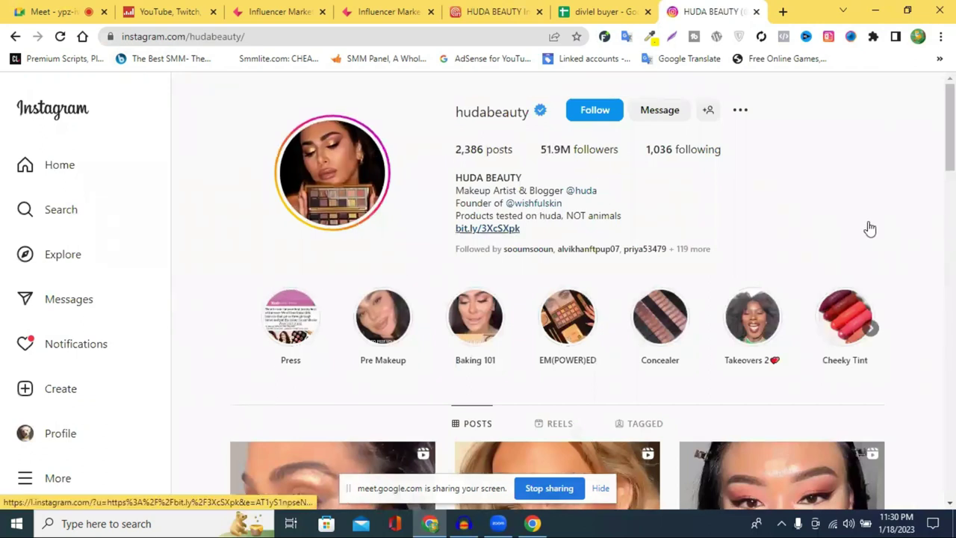
{"action": "scroll", "coordinate": [775, 237], "scroll_direction": "down", "scroll_amount": 1}
{"action": "scroll", "coordinate": [775, 224], "scroll_direction": "up", "scroll_amount": 1}
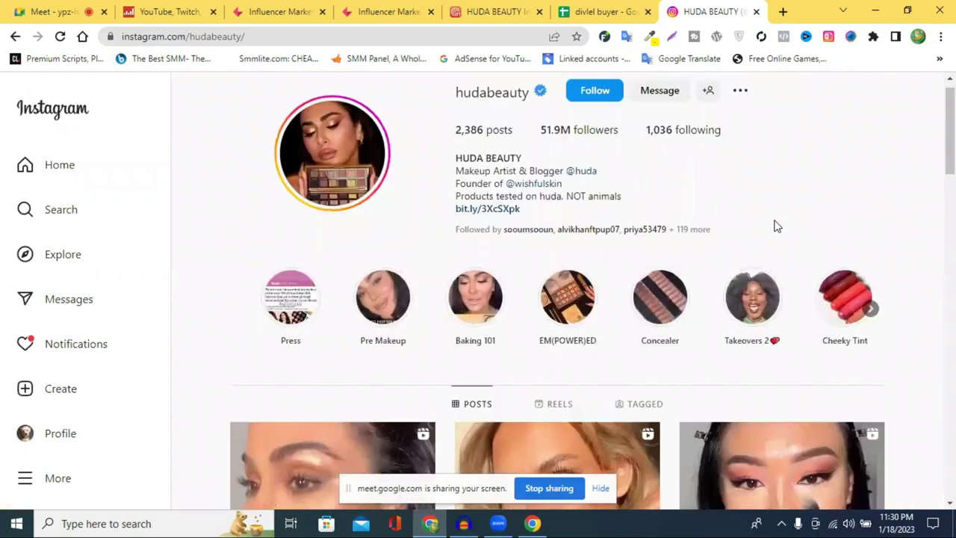
{"action": "scroll", "coordinate": [615, 239], "scroll_direction": "down", "scroll_amount": 1}
{"action": "scroll", "coordinate": [700, 263], "scroll_direction": "down", "scroll_amount": 4}
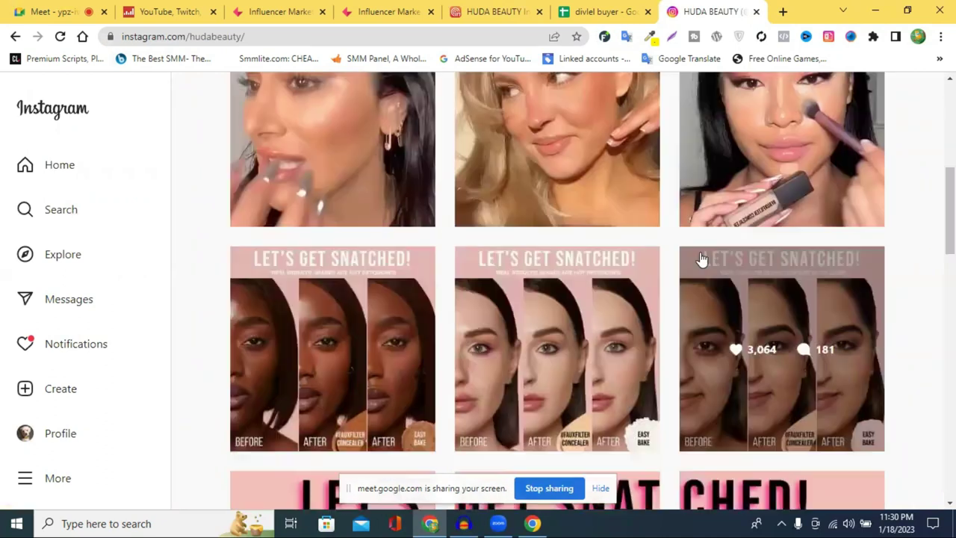
{"action": "scroll", "coordinate": [790, 213], "scroll_direction": "down", "scroll_amount": 5}
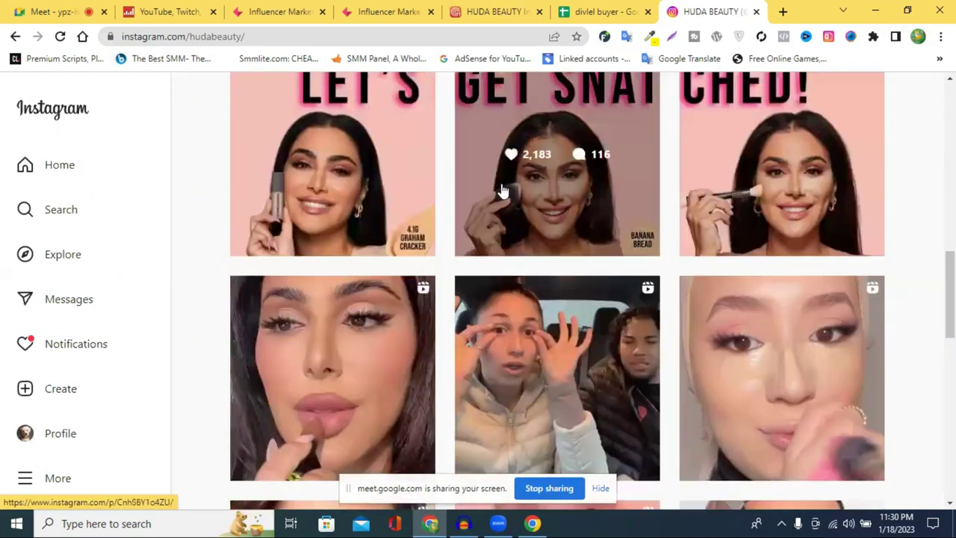
{"action": "scroll", "coordinate": [641, 215], "scroll_direction": "down", "scroll_amount": 6}
{"action": "scroll", "coordinate": [641, 215], "scroll_direction": "down", "scroll_amount": 6}
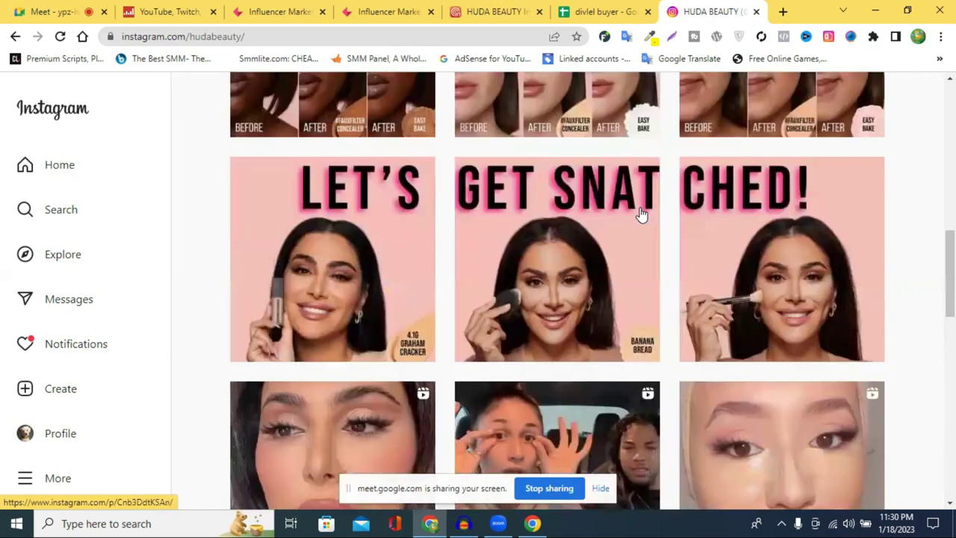
{"action": "scroll", "coordinate": [491, 178], "scroll_direction": "up", "scroll_amount": 20}
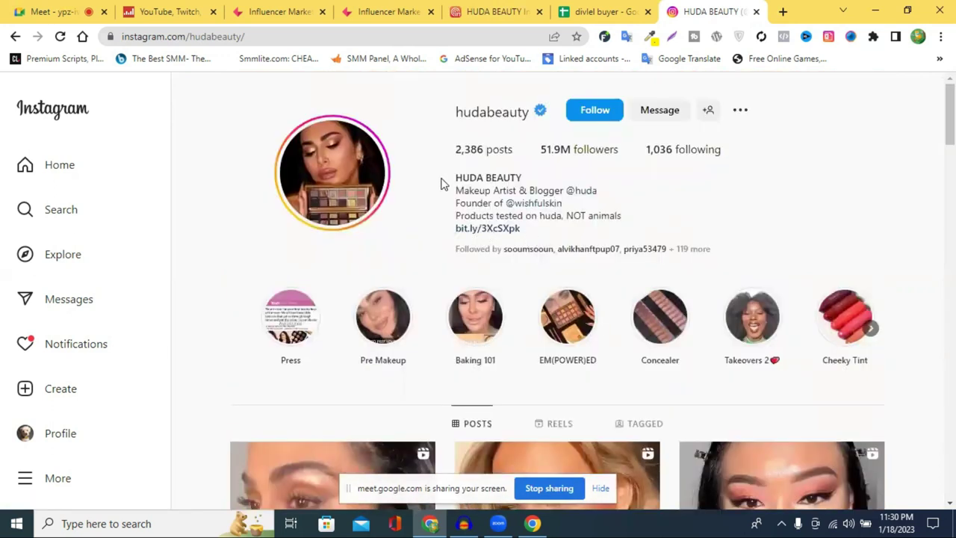
{"action": "left_click_drag", "start_coordinate": [441, 179], "coordinate": [560, 185]}
{"action": "left_click_drag", "start_coordinate": [615, 202], "coordinate": [719, 202]}
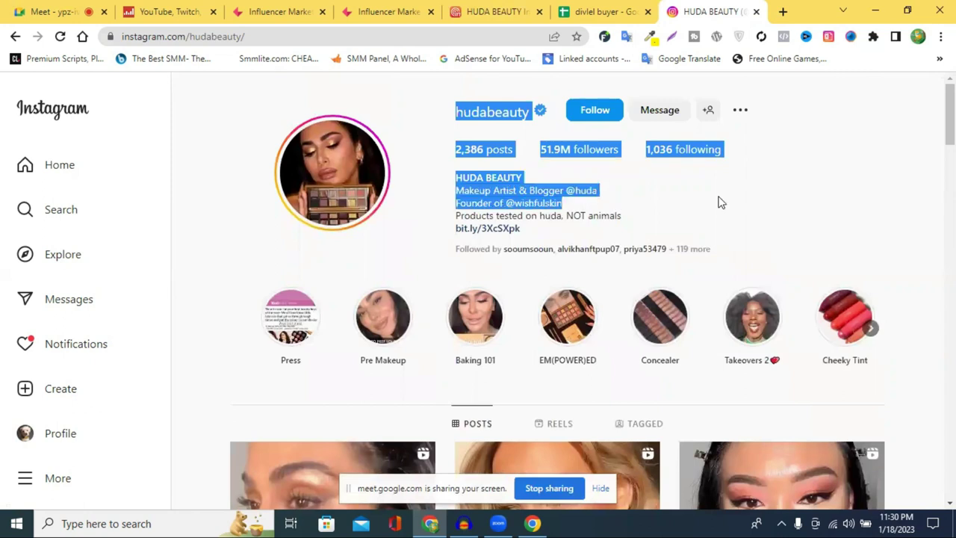
{"action": "left_click", "coordinate": [677, 224]}
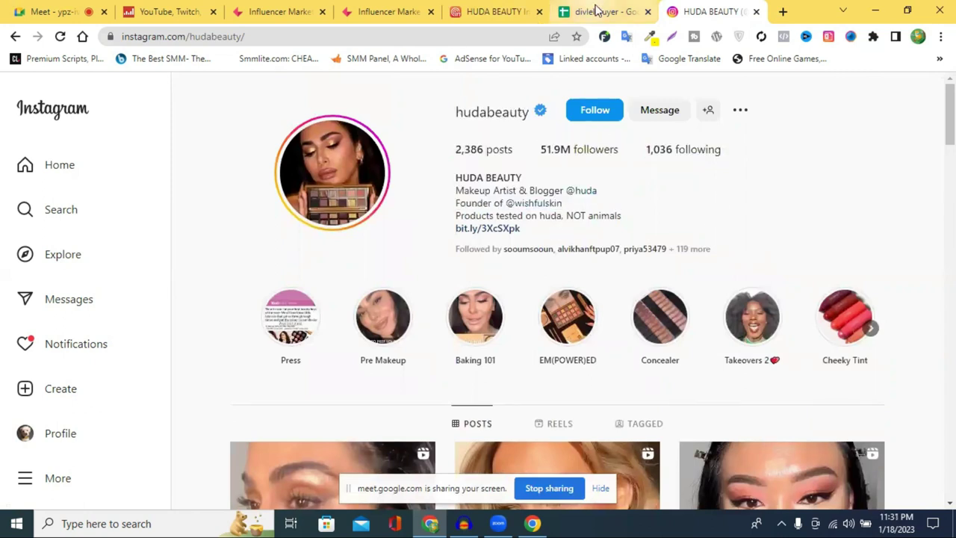
Step: Copy the hudabeauty username from the Instagram profile and switch to the Influencer Marketing Hub page
{"action": "double_click", "coordinate": [478, 119]}
{"action": "right_click", "coordinate": [481, 118]}
{"action": "left_click", "coordinate": [519, 129]}
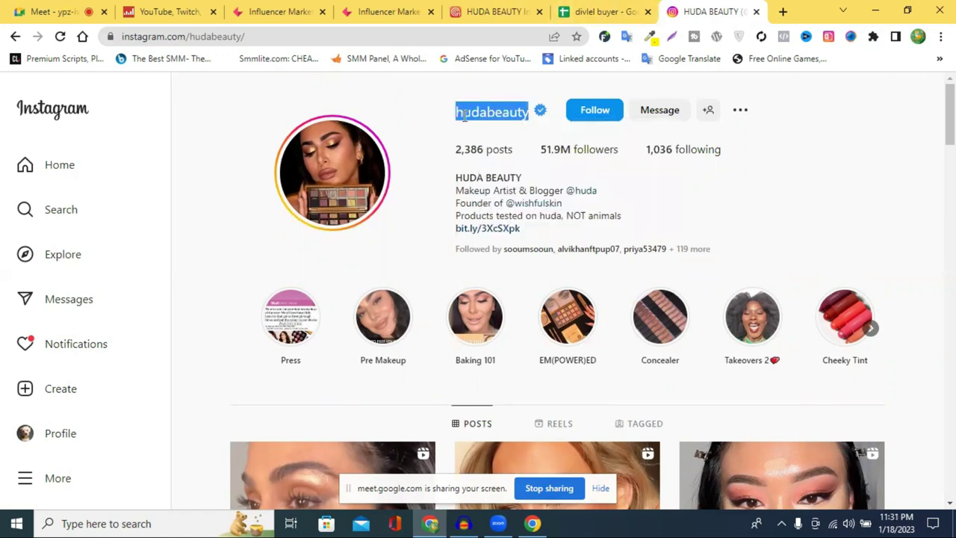
{"action": "left_click", "coordinate": [379, 11]}
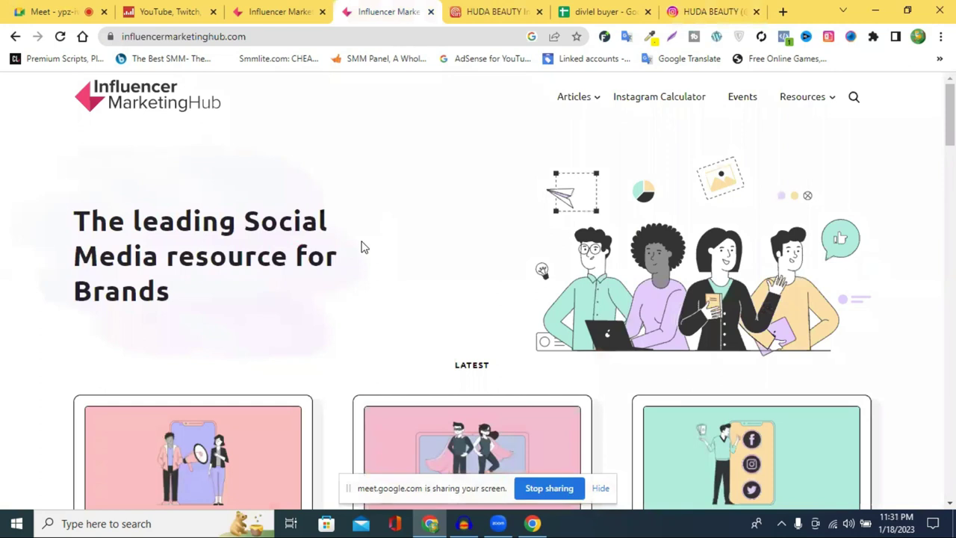
Step: Filter the Influencer Marketing Hub tools list to the Calculator type and the Instagram channel
{"action": "left_click", "coordinate": [290, 11]}
{"action": "left_click", "coordinate": [388, 11]}
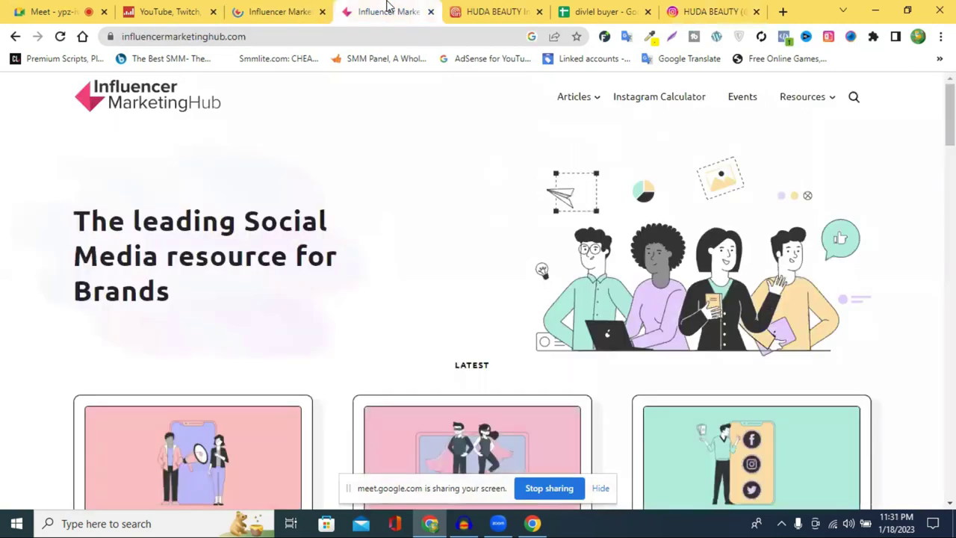
{"action": "left_click", "coordinate": [308, 12]}
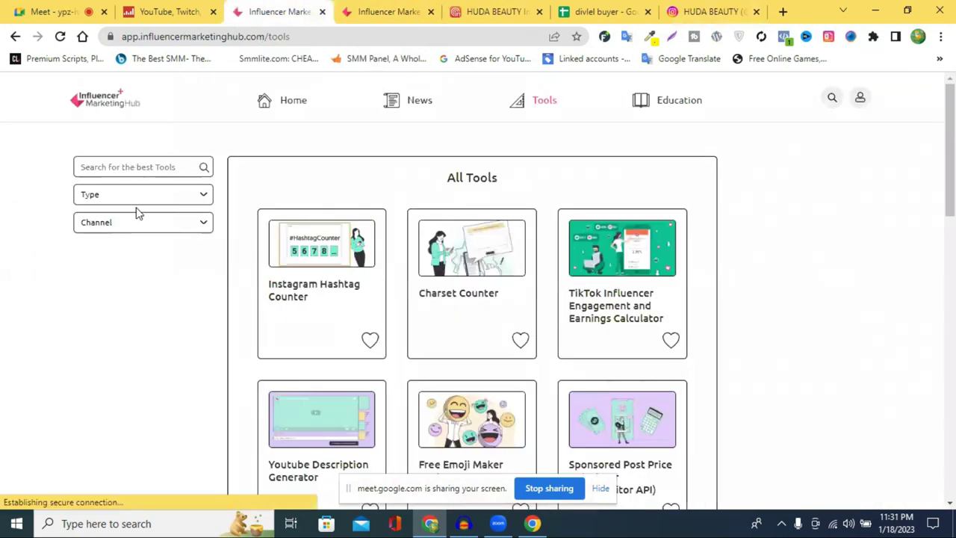
{"action": "left_click", "coordinate": [129, 168]}
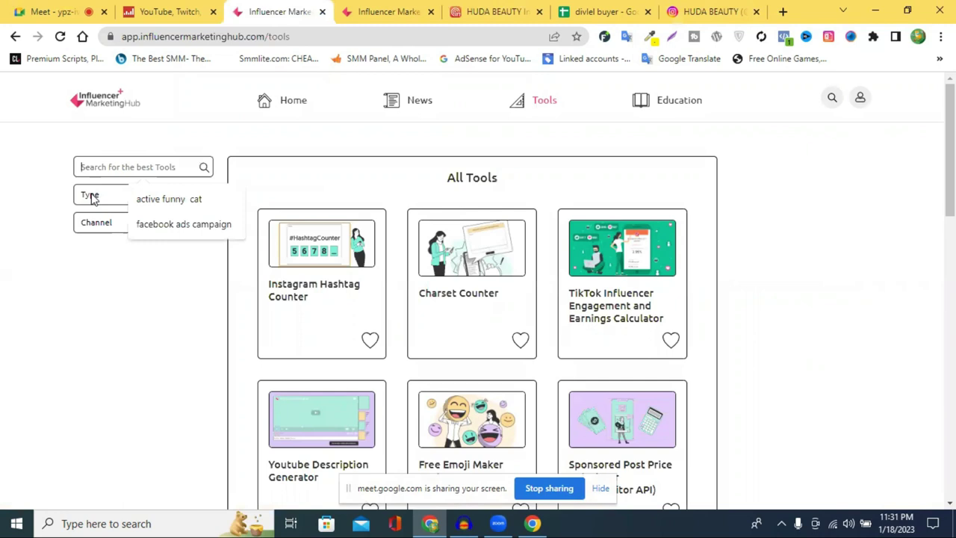
{"action": "left_click", "coordinate": [89, 195]}
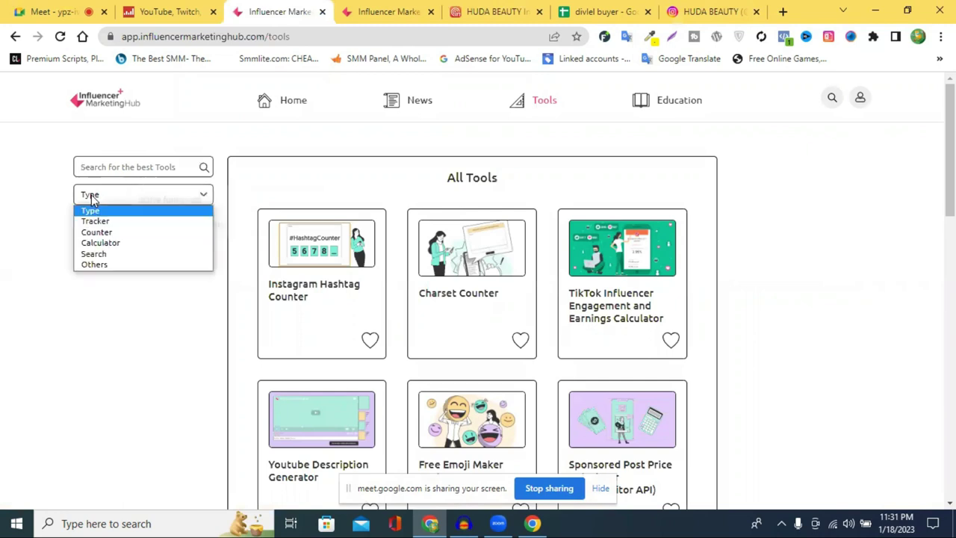
{"action": "left_click", "coordinate": [132, 244]}
{"action": "left_click", "coordinate": [123, 223]}
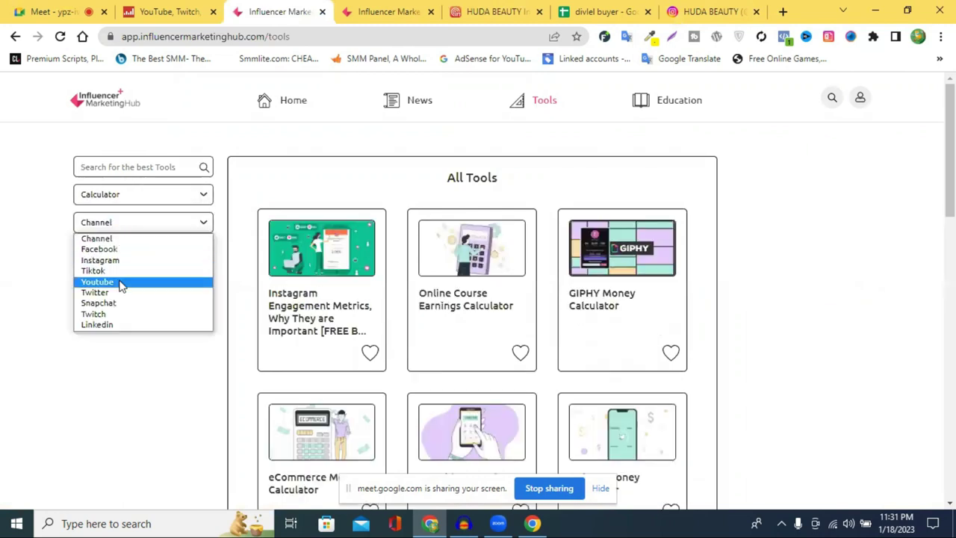
{"action": "left_click", "coordinate": [110, 261]}
Step: Open the Instagram Sponsored Post Calculator from the filtered tools
{"action": "scroll", "coordinate": [472, 252], "scroll_direction": "down", "scroll_amount": 3}
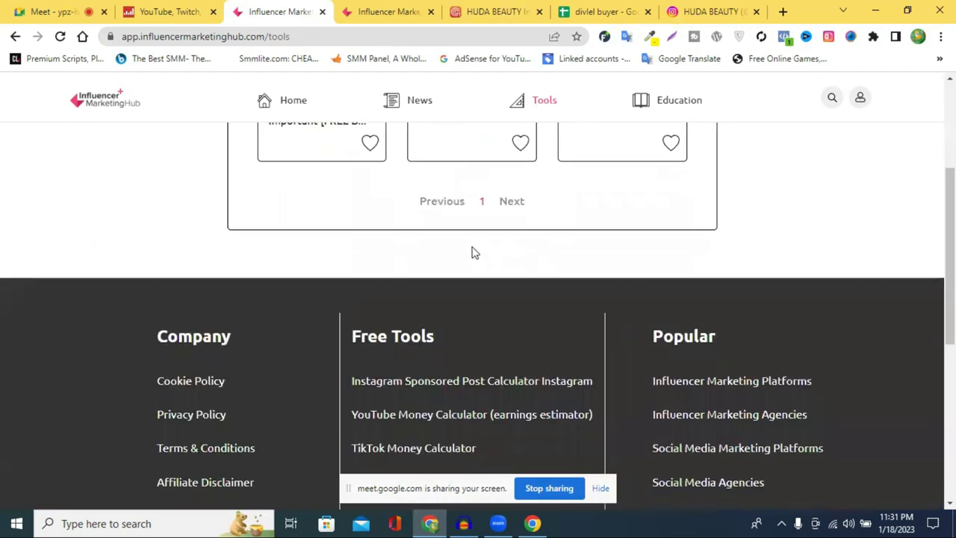
{"action": "scroll", "coordinate": [561, 145], "scroll_direction": "up", "scroll_amount": 2}
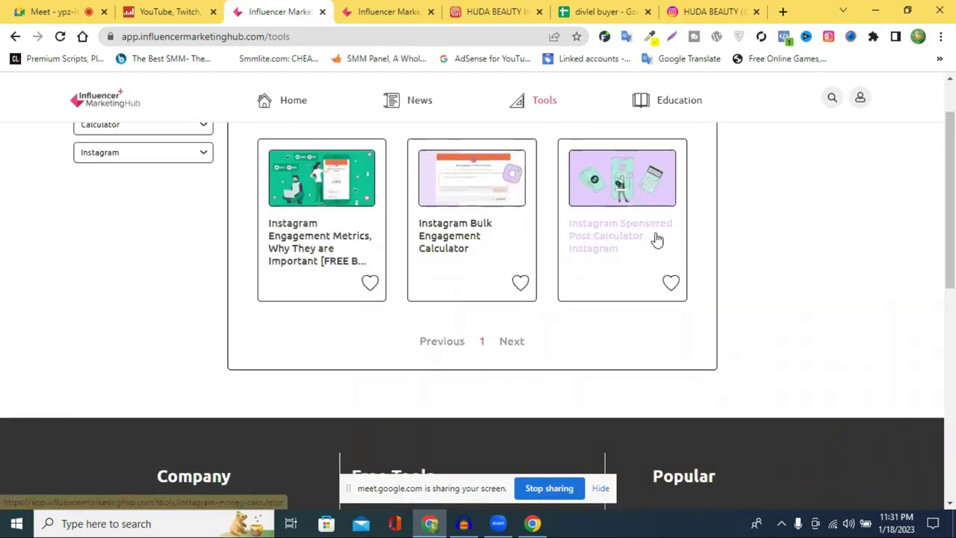
{"action": "left_click", "coordinate": [602, 247]}
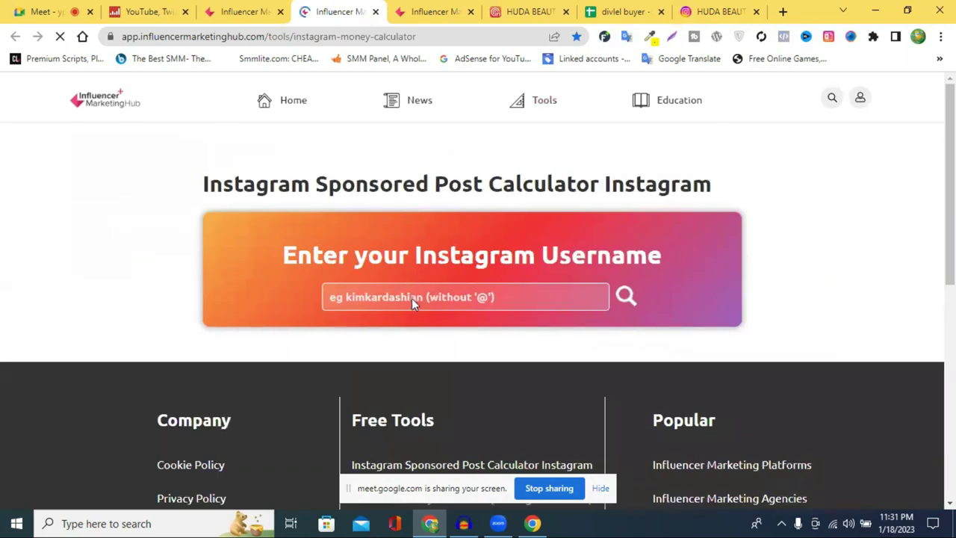
{"action": "left_click", "coordinate": [415, 299]}
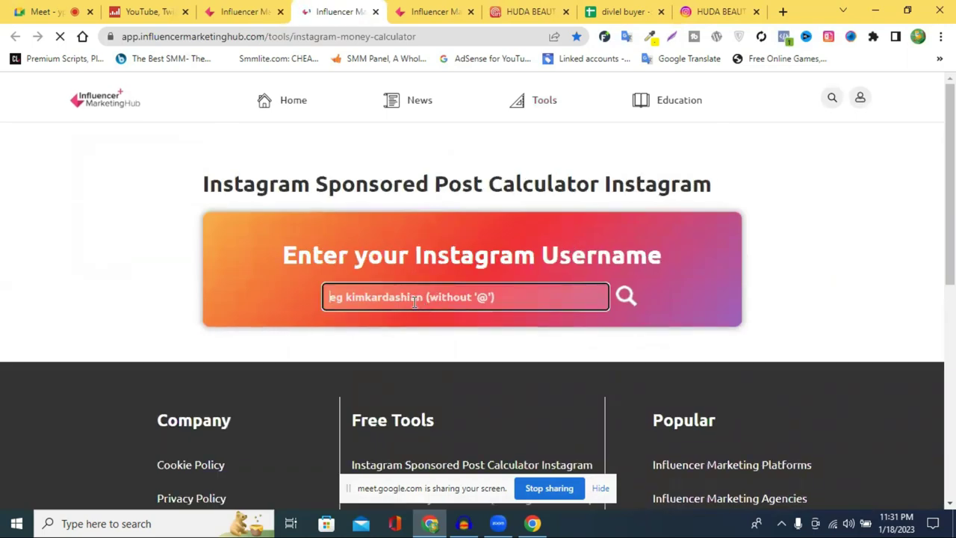
{"action": "key", "text": "ctrl+v"}
{"action": "left_click", "coordinate": [332, 297]}
{"action": "type", "text": "@"}
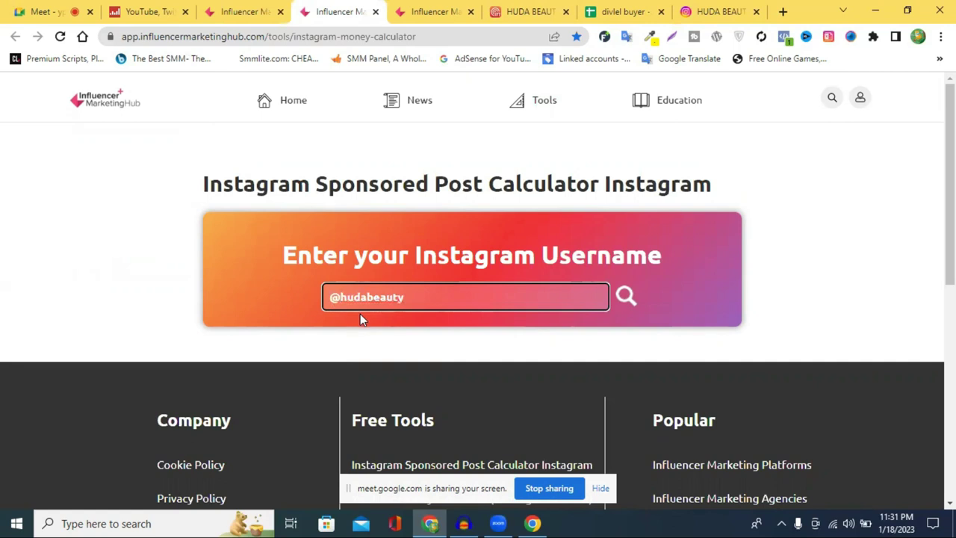
{"action": "left_click", "coordinate": [626, 296]}
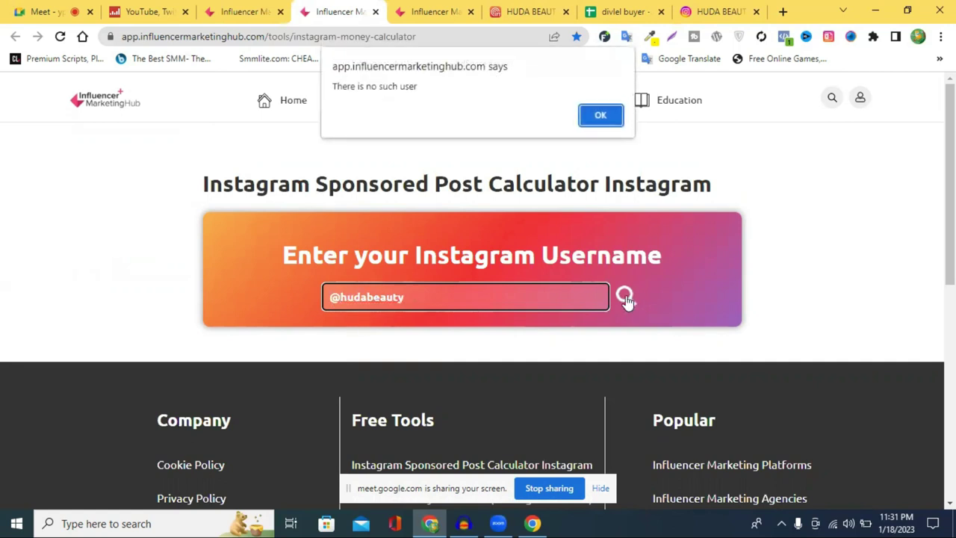
{"action": "left_click", "coordinate": [606, 115]}
Step: Remove the @ sign from the username and run the calculator lookup for hudabeauty
{"action": "left_click_drag", "start_coordinate": [347, 297], "coordinate": [324, 297]}
{"action": "key", "text": "BackSpace"}
{"action": "key", "text": "Return"}
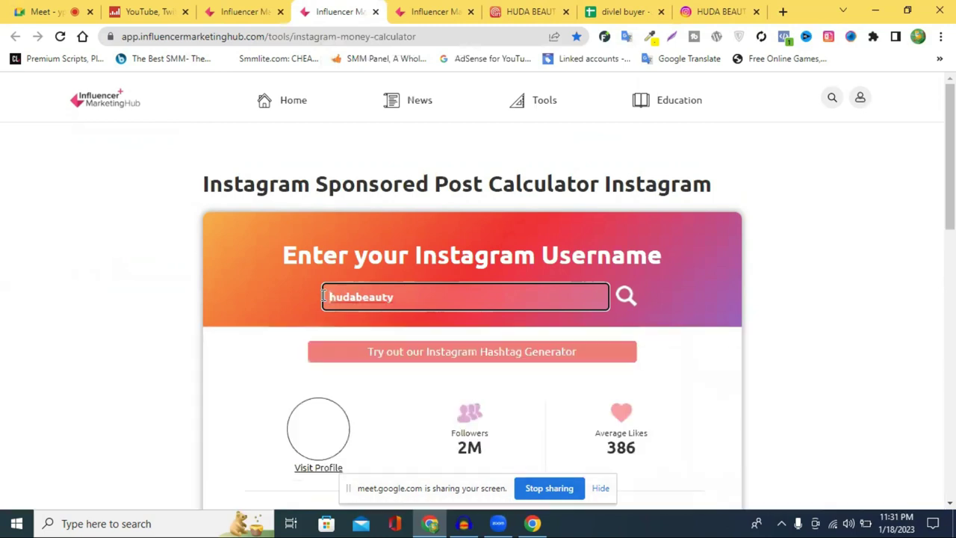
Step: Copy the Followers figure from the calculator results and switch to the divlel buyer sheet
{"action": "scroll", "coordinate": [453, 239], "scroll_direction": "down", "scroll_amount": 3}
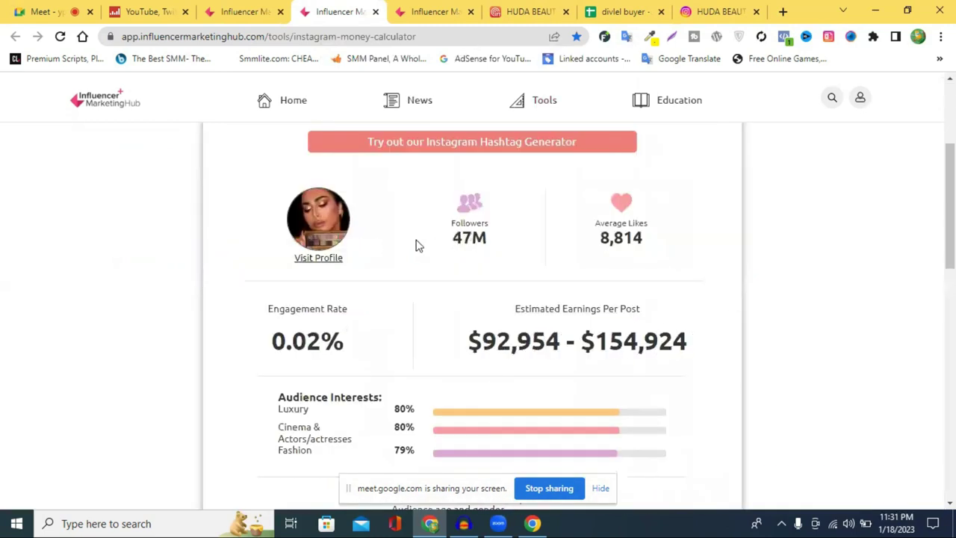
{"action": "double_click", "coordinate": [459, 238]}
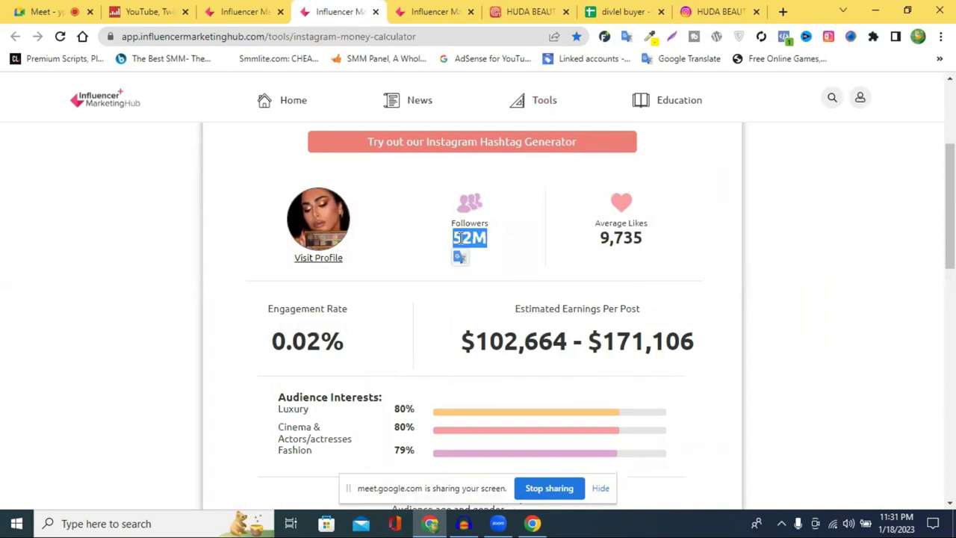
{"action": "right_click", "coordinate": [462, 238]}
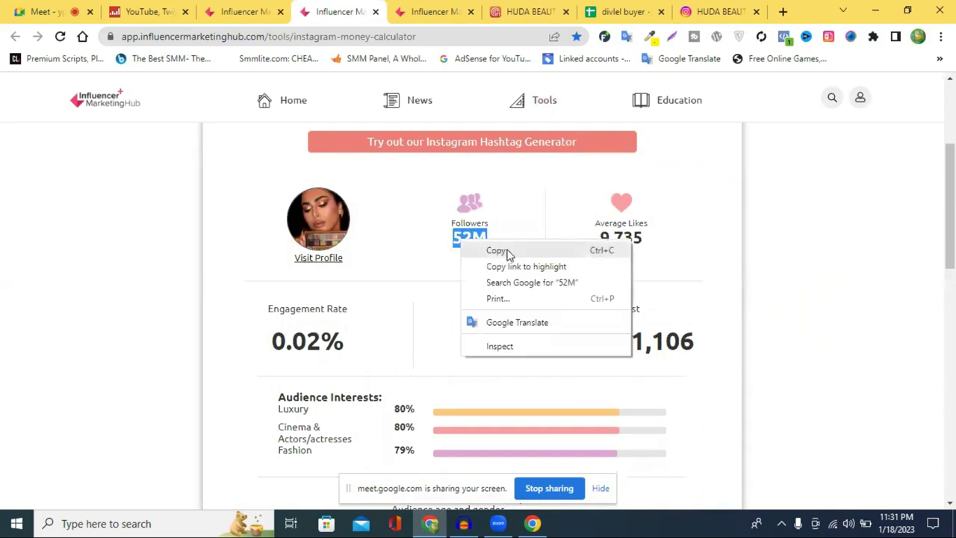
{"action": "left_click", "coordinate": [499, 251]}
{"action": "left_click", "coordinate": [642, 8]}
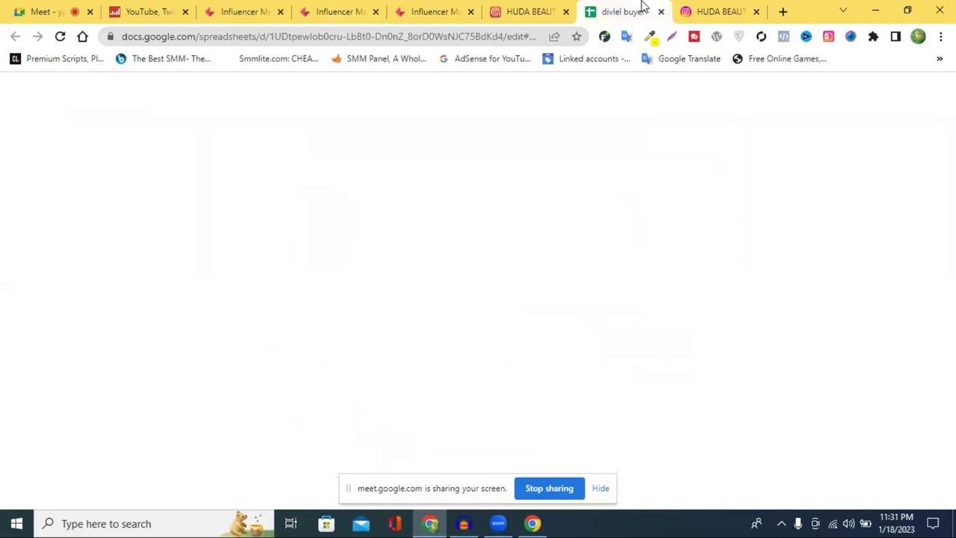
{"action": "left_click", "coordinate": [694, 7]}
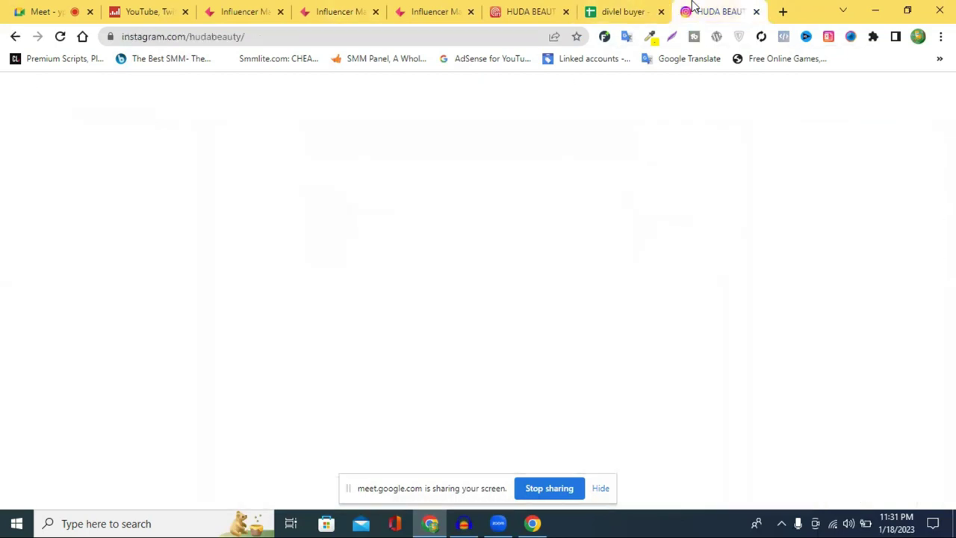
{"action": "left_click", "coordinate": [604, 10]}
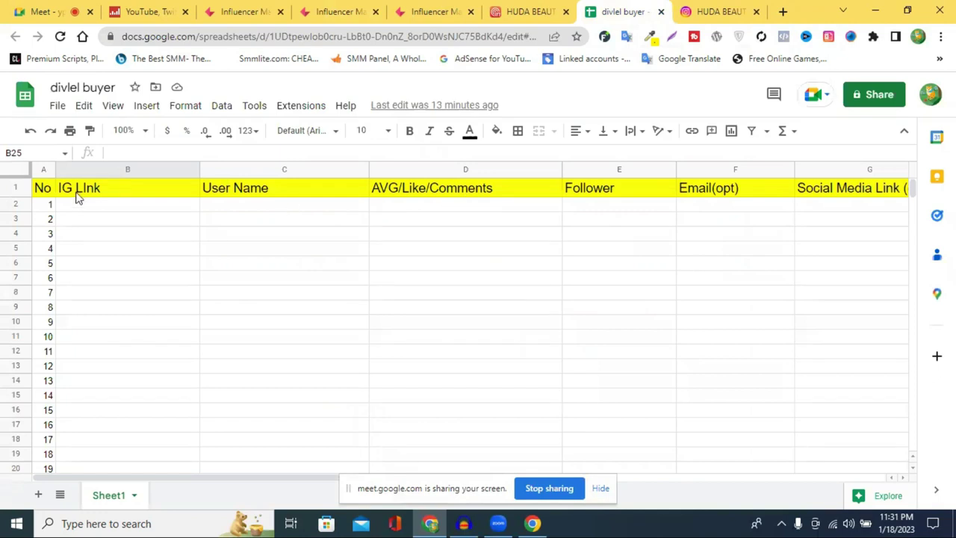
Step: Copy the hudabeauty Instagram profile URL into cell B2 under IG LInk and widen column B slightly
{"action": "left_click", "coordinate": [457, 10]}
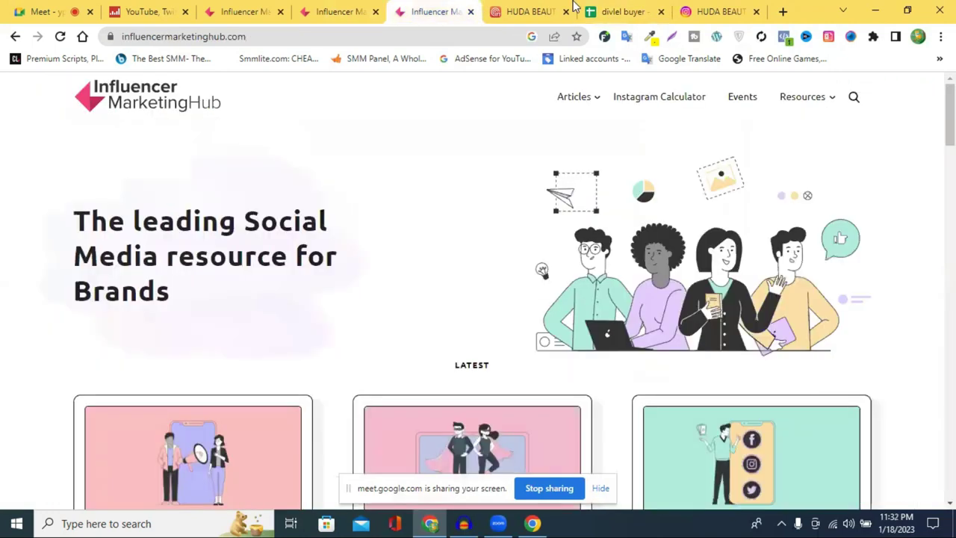
{"action": "left_click", "coordinate": [728, 11]}
{"action": "right_click", "coordinate": [271, 37]}
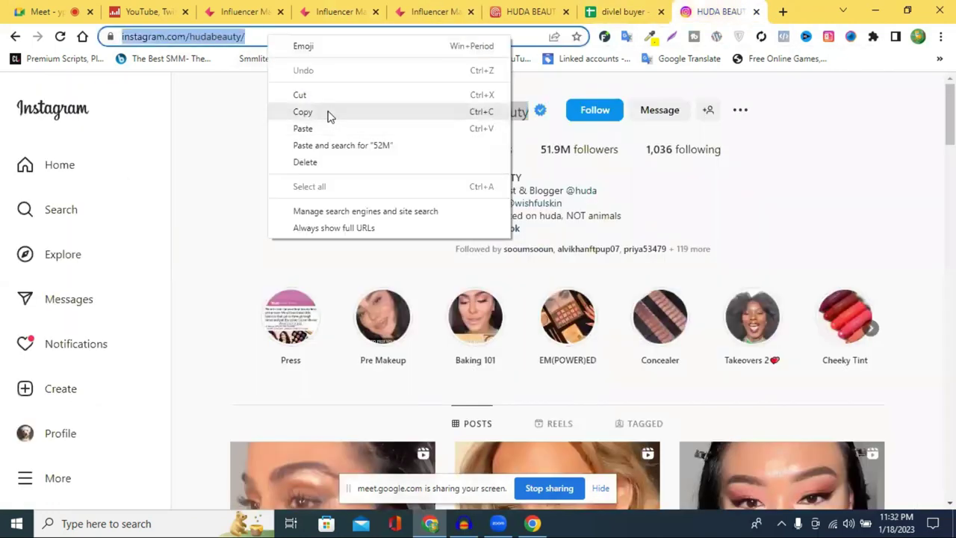
{"action": "left_click", "coordinate": [326, 113]}
{"action": "left_click", "coordinate": [611, 12]}
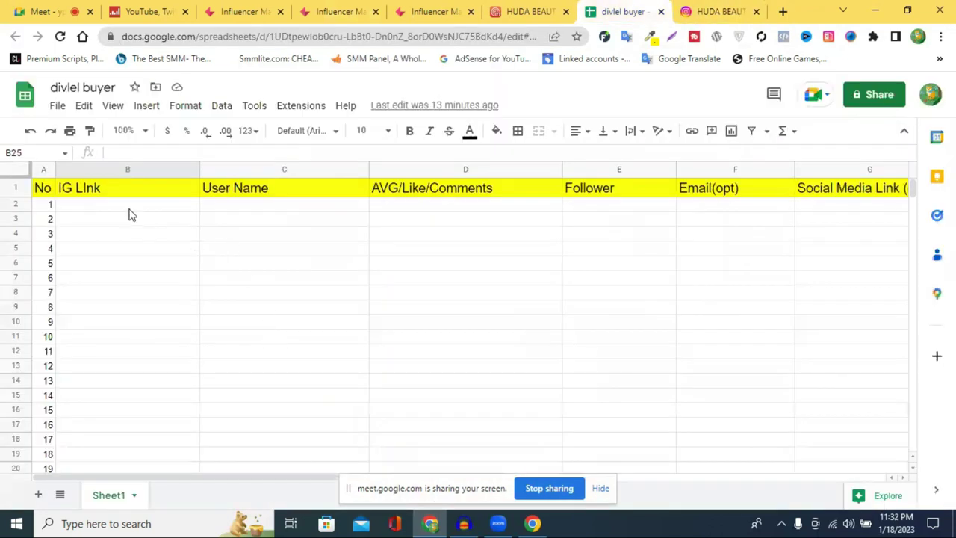
{"action": "left_click", "coordinate": [128, 205]}
{"action": "right_click", "coordinate": [128, 207]}
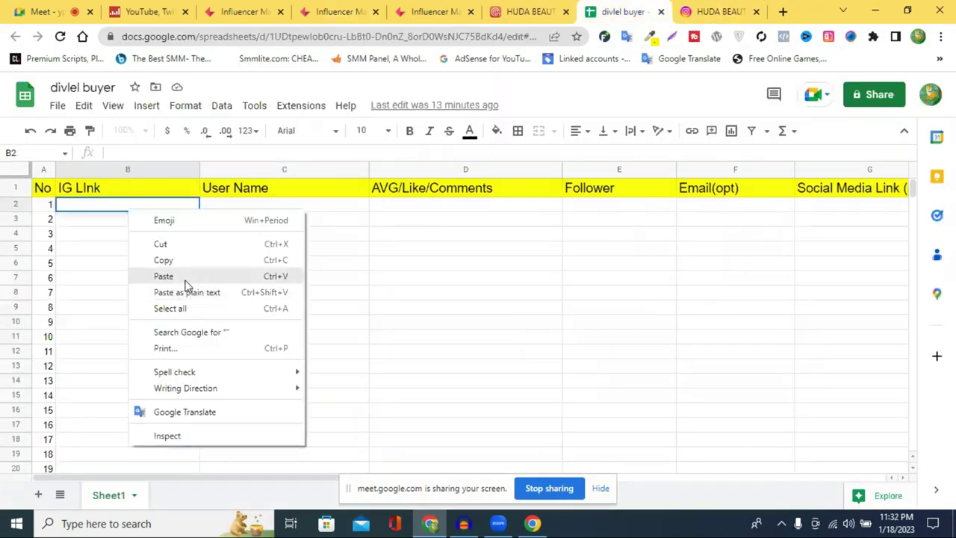
{"action": "left_click", "coordinate": [184, 276]}
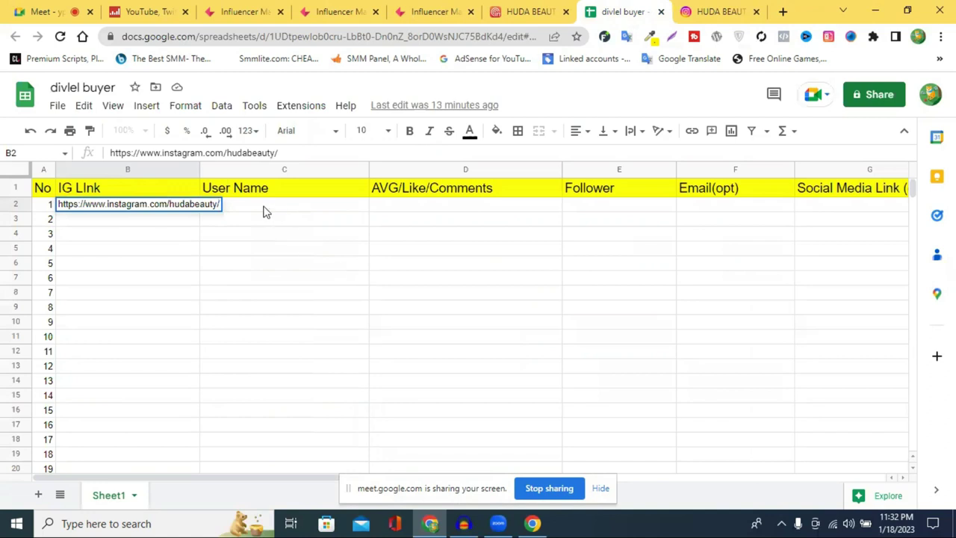
{"action": "left_click", "coordinate": [274, 238]}
{"action": "left_click_drag", "start_coordinate": [218, 177], "coordinate": [223, 177]}
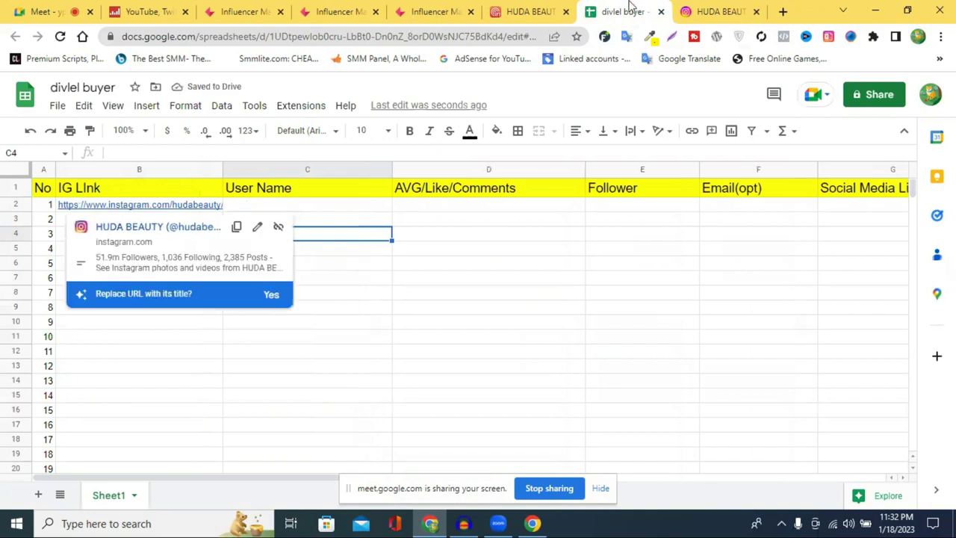
Step: Copy the username hudabeauty from the Instagram profile into cell C2 under User Name
{"action": "left_click", "coordinate": [700, 11]}
{"action": "right_click", "coordinate": [495, 113]}
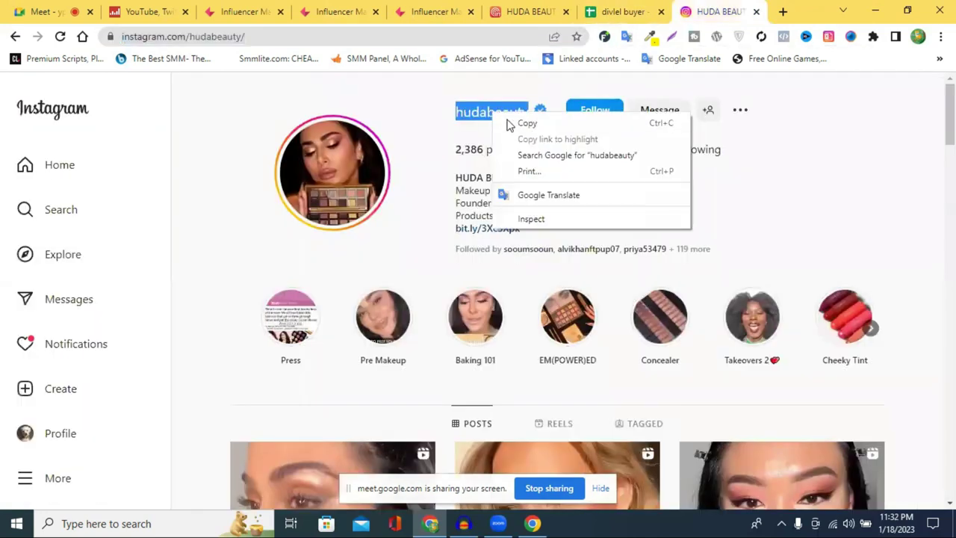
{"action": "left_click", "coordinate": [524, 124]}
{"action": "left_click", "coordinate": [616, 11]}
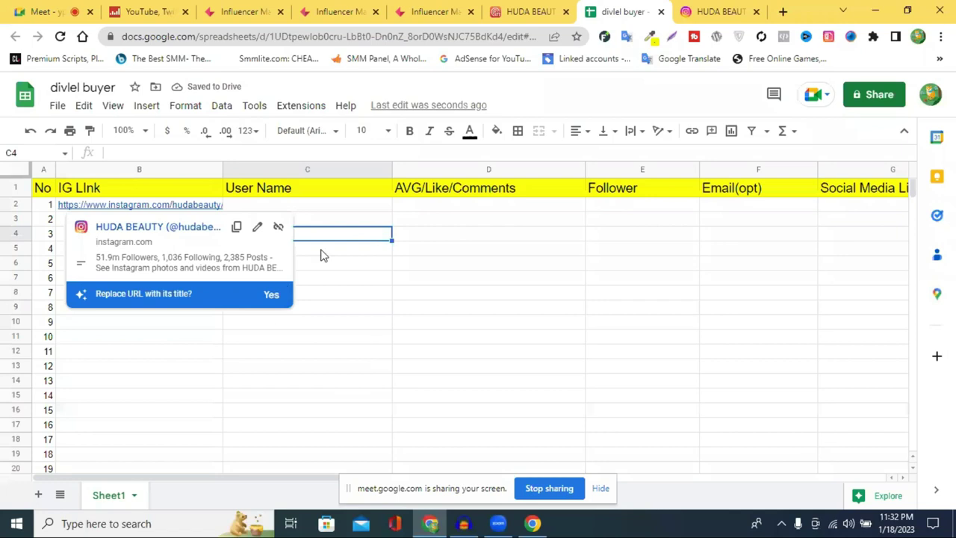
{"action": "left_click", "coordinate": [329, 207]}
{"action": "right_click", "coordinate": [329, 207]}
{"action": "left_click", "coordinate": [399, 322]}
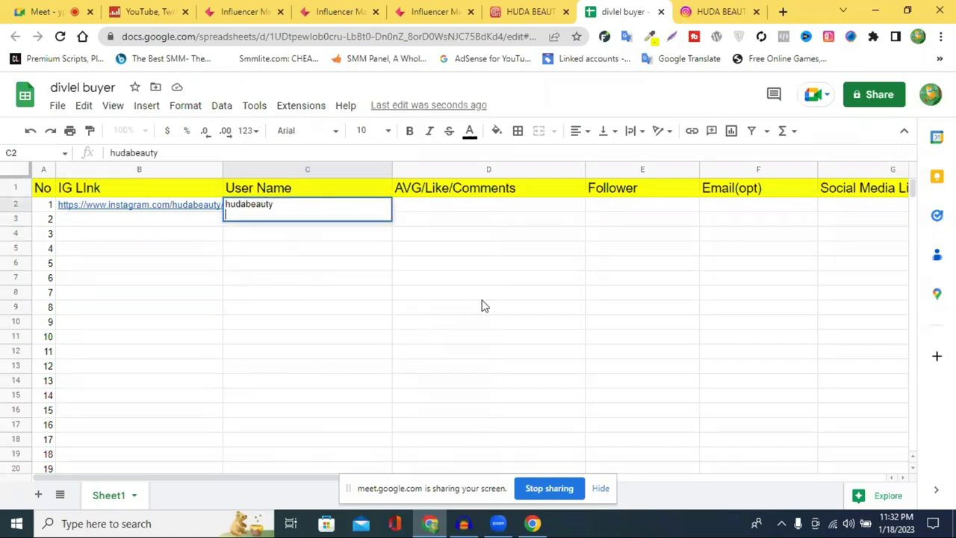
{"action": "left_click", "coordinate": [482, 305]}
Step: Remove the extra line break after hudabeauty in cell C2 so the entry takes a single line
{"action": "left_click", "coordinate": [252, 217]}
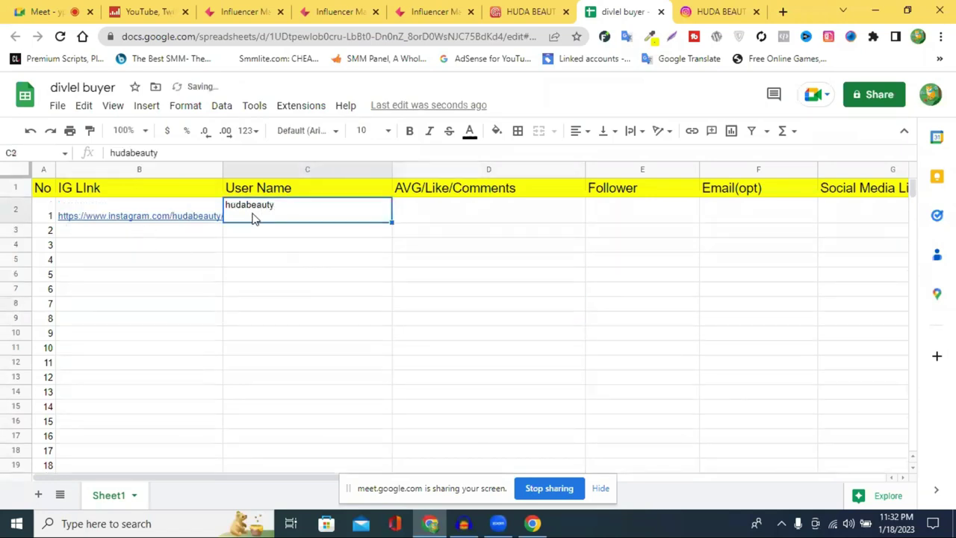
{"action": "double_click", "coordinate": [253, 217]}
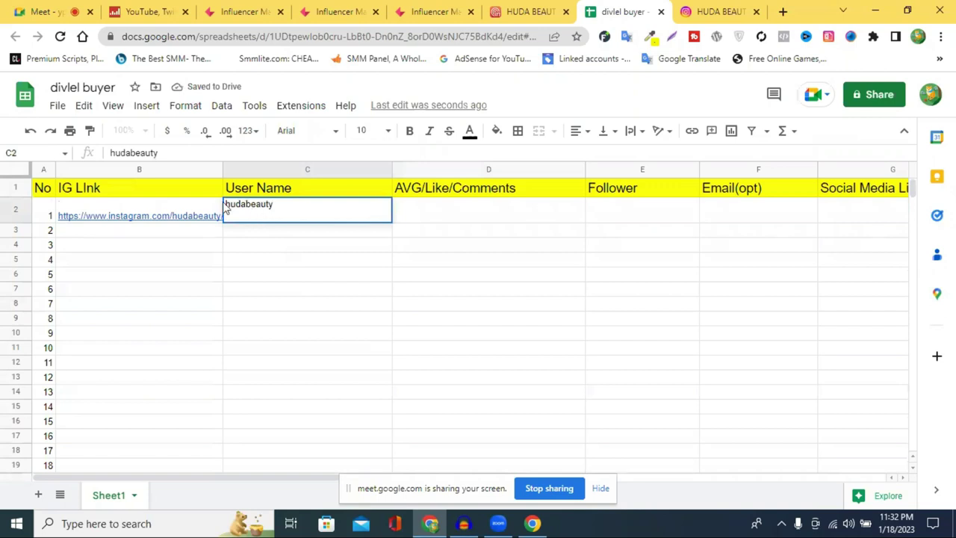
{"action": "left_click", "coordinate": [261, 274]}
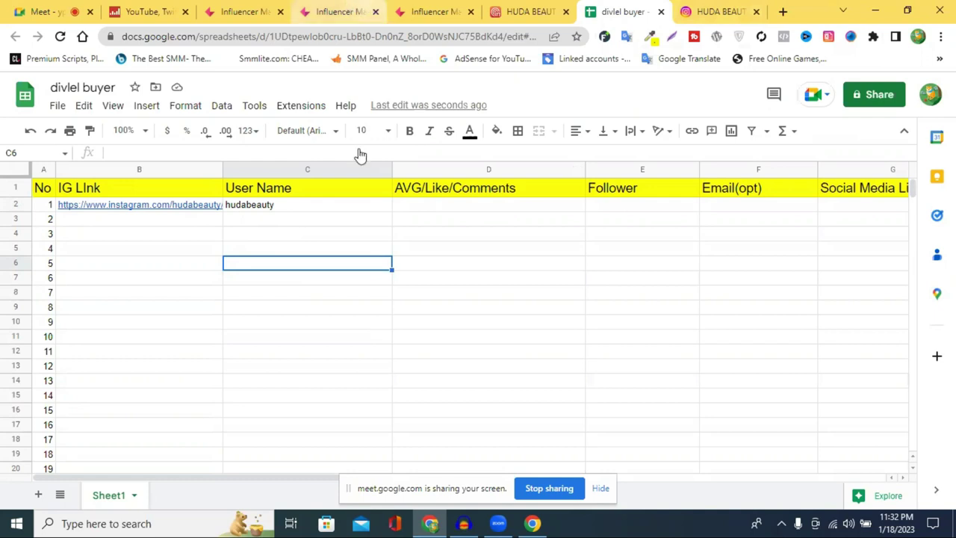
Step: Check the Average Likes in the Instagram money calculator and the Average views on HUDA BEAUTY's NoxInfluencer page
{"action": "key", "text": "ctrl+4"}
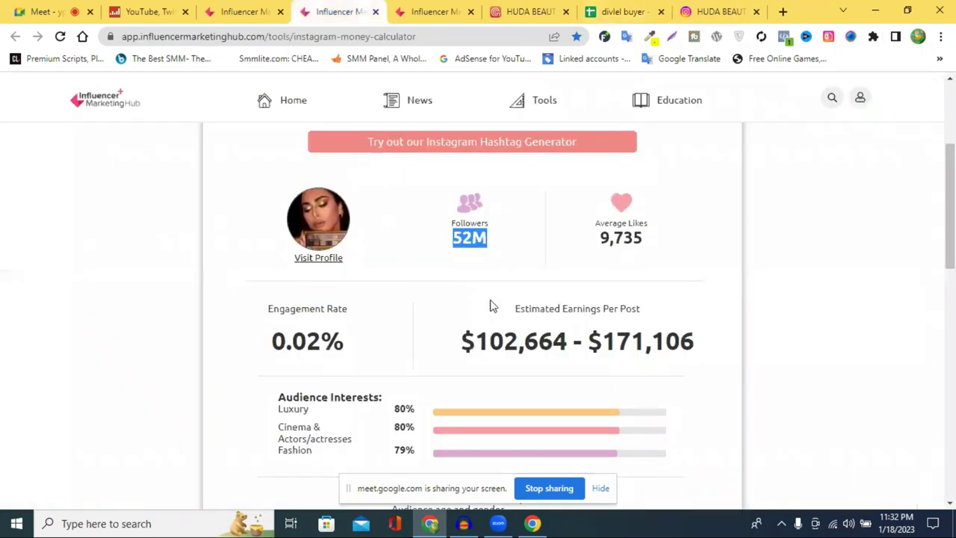
{"action": "triple_click", "coordinate": [621, 223]}
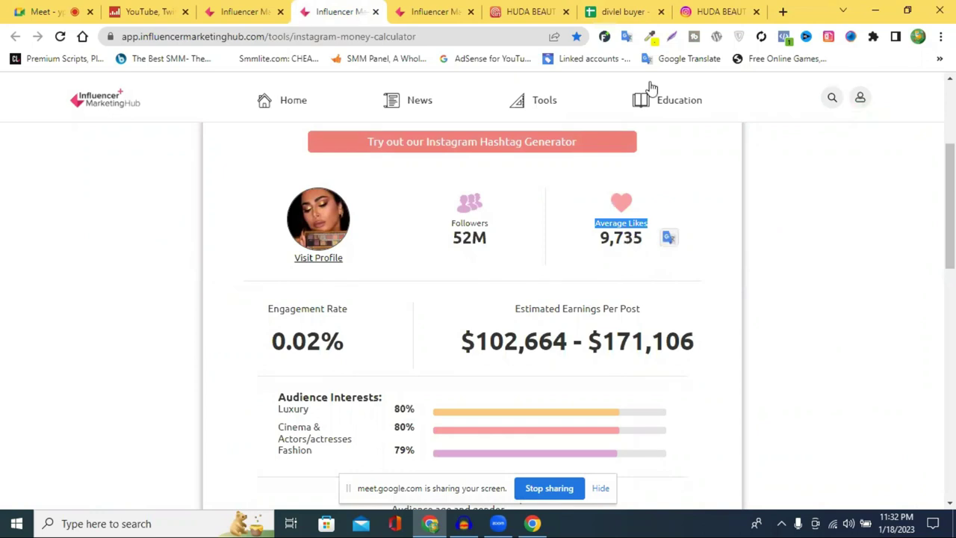
{"action": "double_click", "coordinate": [627, 239]}
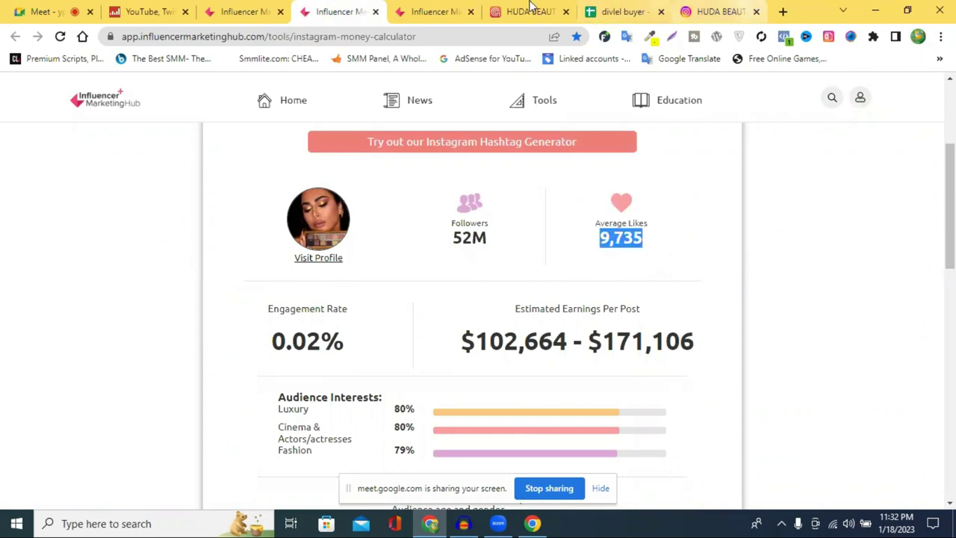
{"action": "left_click", "coordinate": [529, 11]}
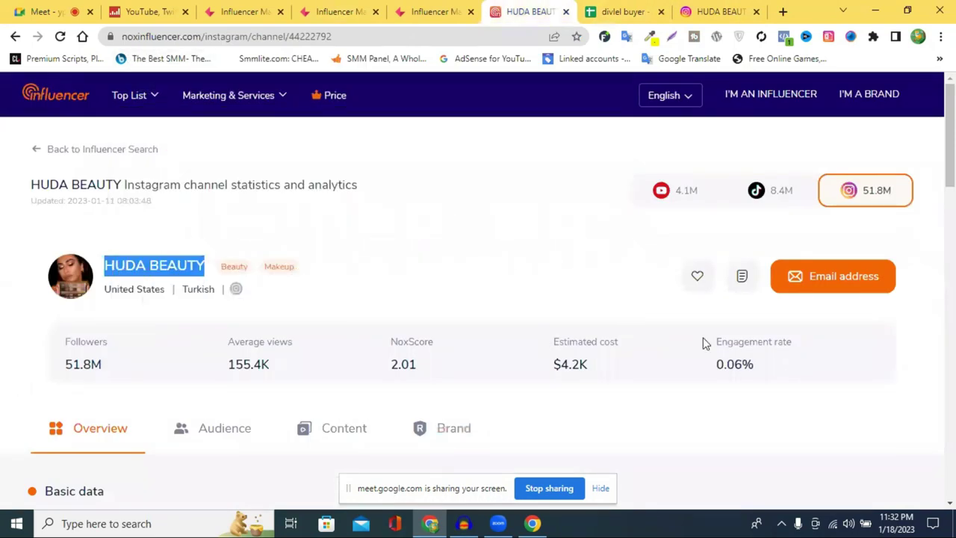
{"action": "scroll", "coordinate": [705, 343], "scroll_direction": "down", "scroll_amount": 1}
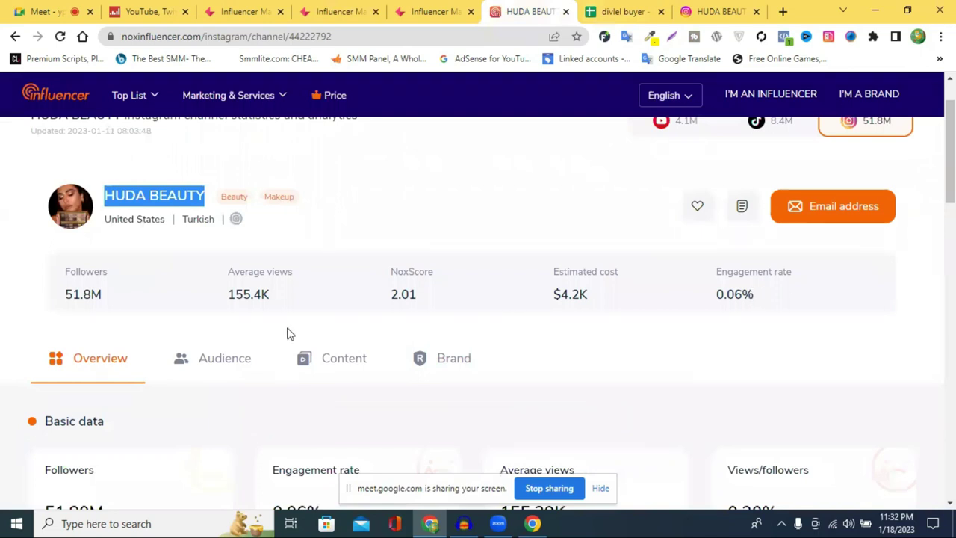
{"action": "left_click", "coordinate": [239, 295]}
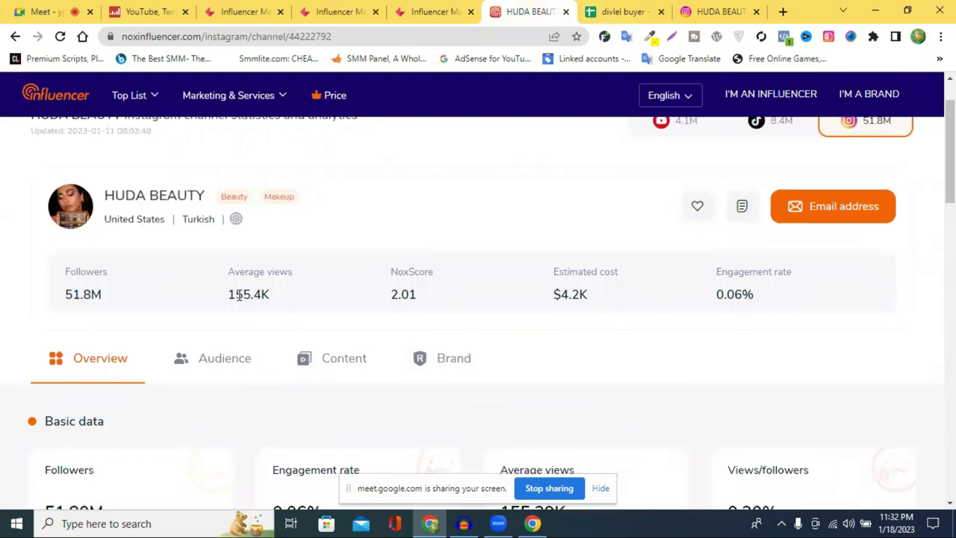
{"action": "double_click", "coordinate": [276, 302]}
{"action": "left_click", "coordinate": [243, 299]}
{"action": "double_click", "coordinate": [244, 299]}
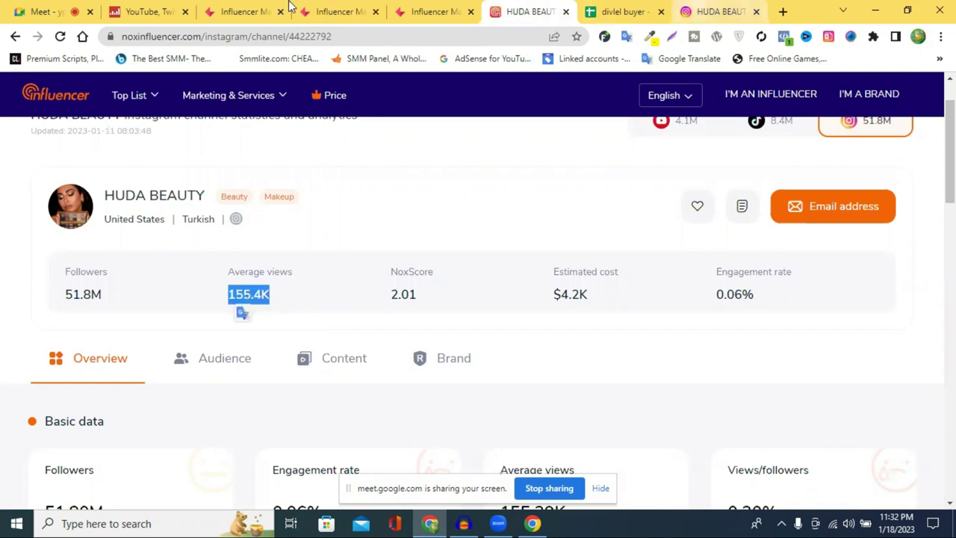
{"action": "left_click", "coordinate": [355, 7]}
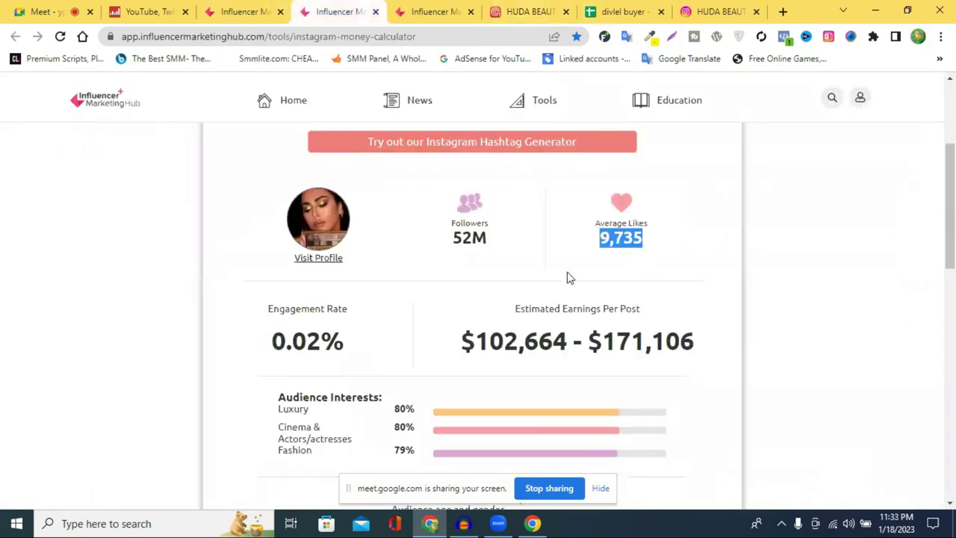
{"action": "left_click", "coordinate": [704, 7]}
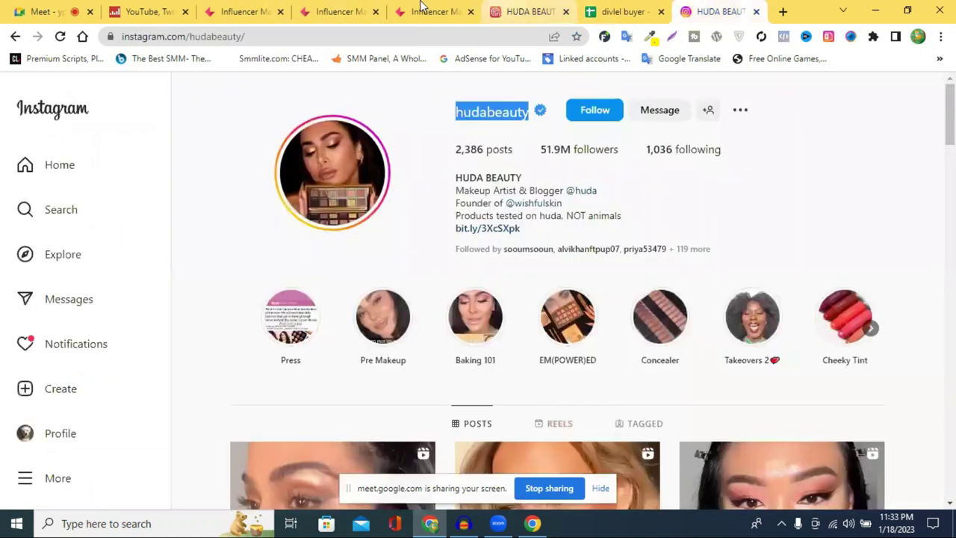
{"action": "left_click", "coordinate": [421, 6]}
{"action": "left_click", "coordinate": [529, 8]}
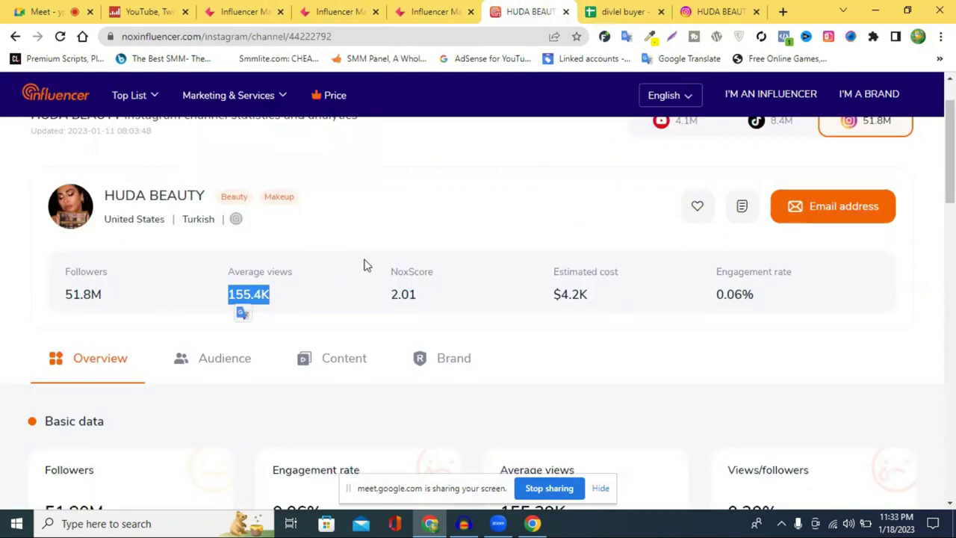
{"action": "left_click", "coordinate": [284, 305]}
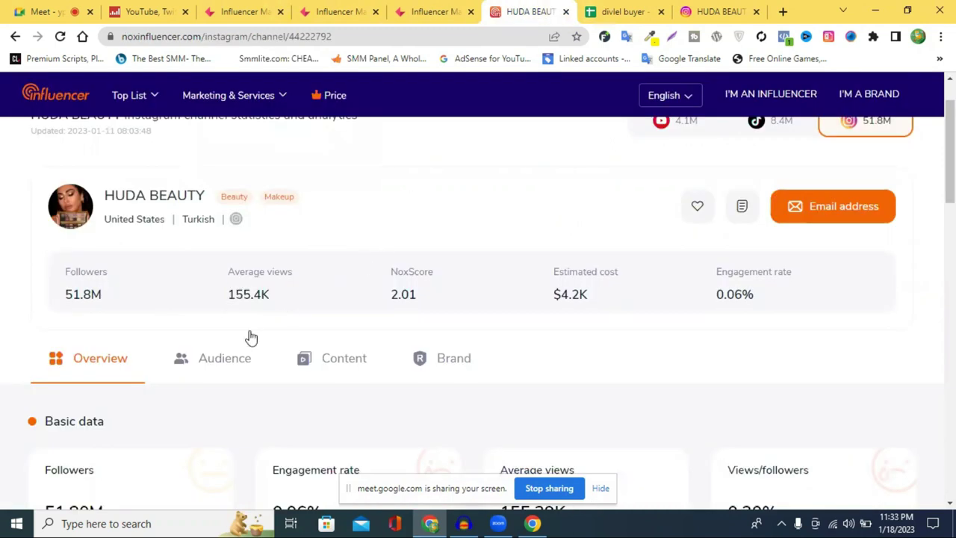
Step: Copy the username hudabeauty from the Instagram profile and look it up on Social Blade as an Instagram account
{"action": "left_click", "coordinate": [704, 6]}
{"action": "double_click", "coordinate": [488, 109]}
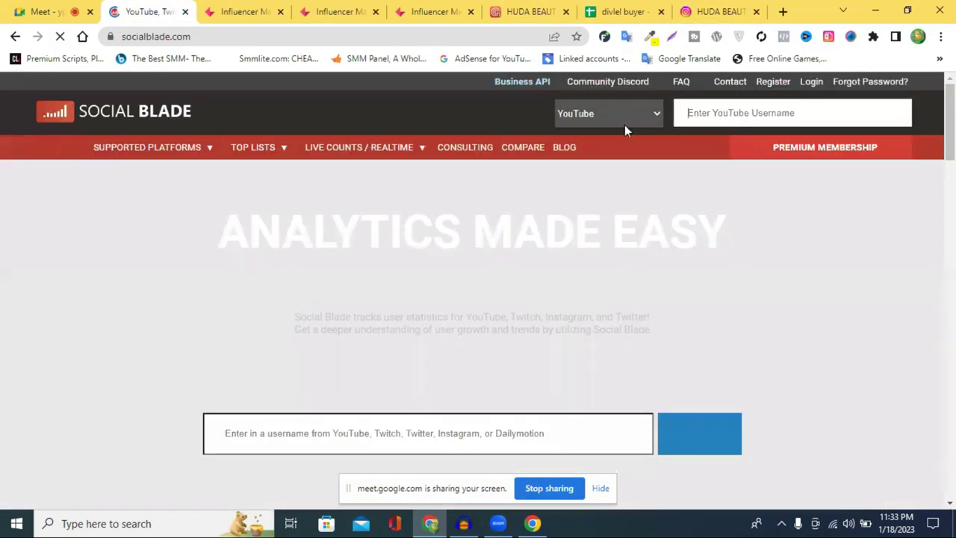
{"action": "left_click", "coordinate": [625, 125]}
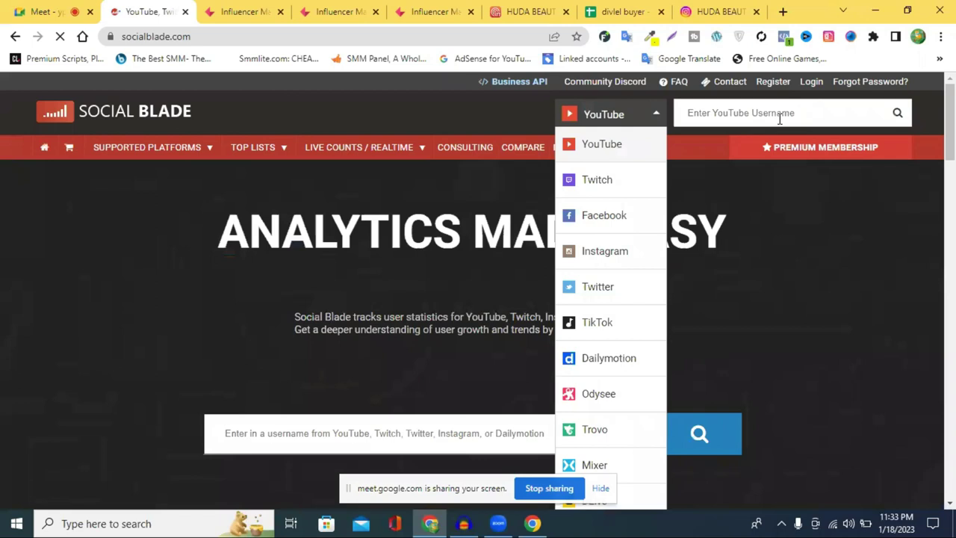
{"action": "left_click", "coordinate": [755, 113]}
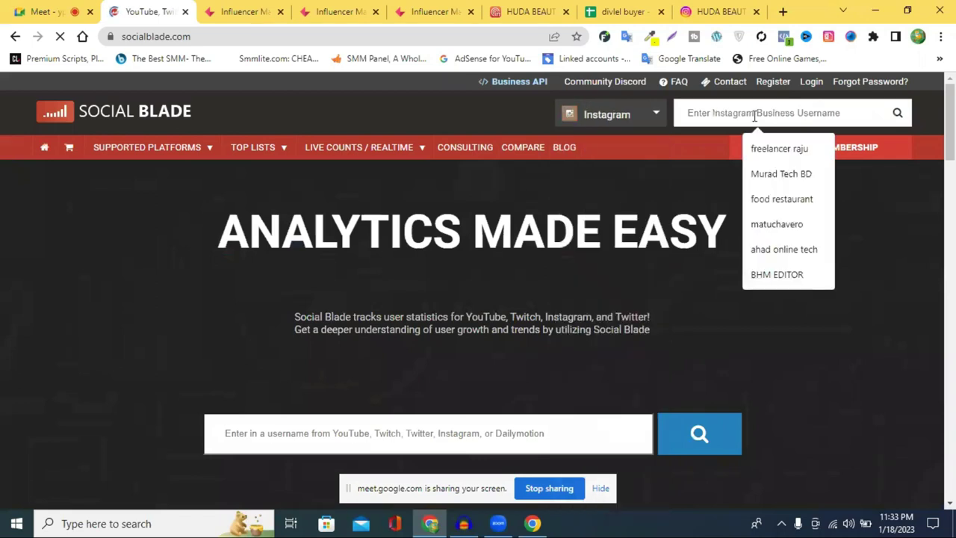
{"action": "key", "text": "ctrl+v"}
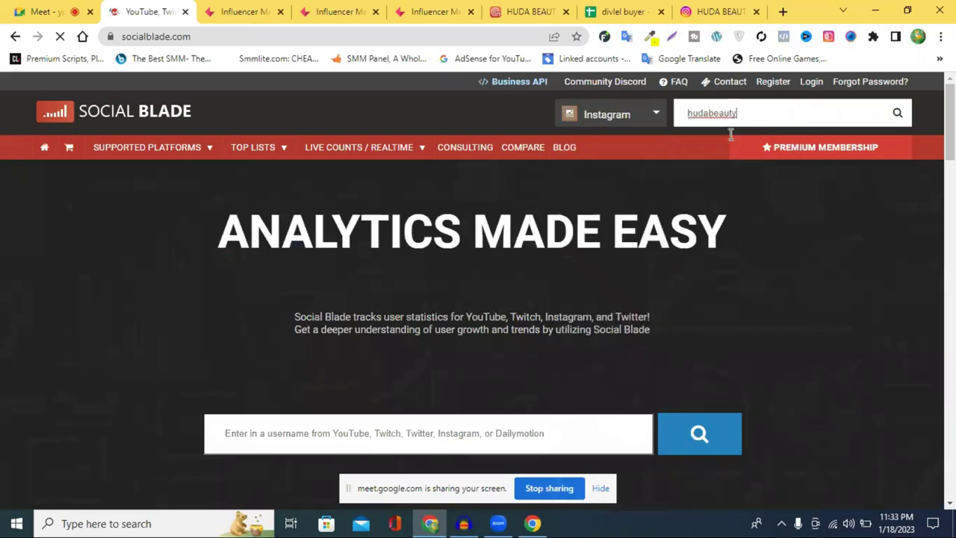
{"action": "key", "text": "Return"}
{"action": "scroll", "coordinate": [224, 269], "scroll_direction": "down", "scroll_amount": 3}
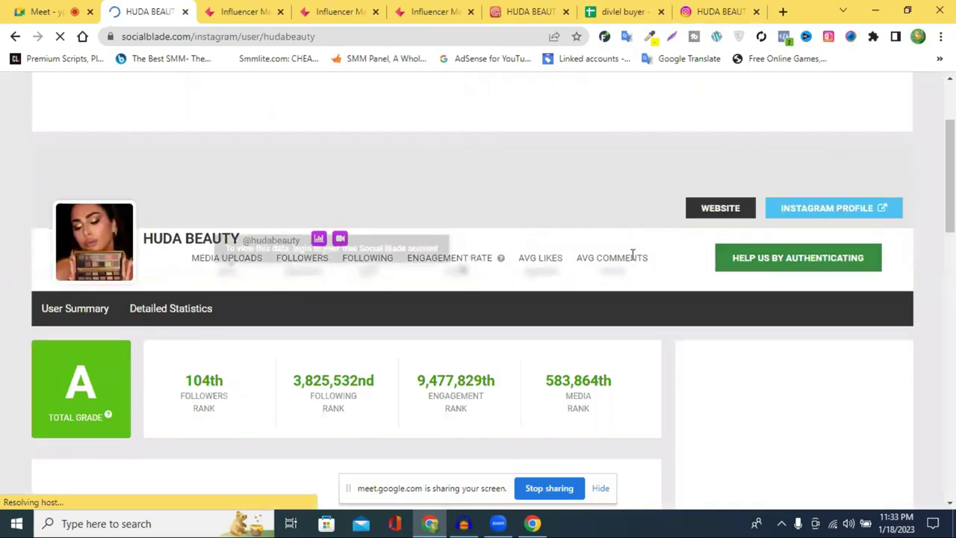
{"action": "scroll", "coordinate": [786, 196], "scroll_direction": "up", "scroll_amount": 2}
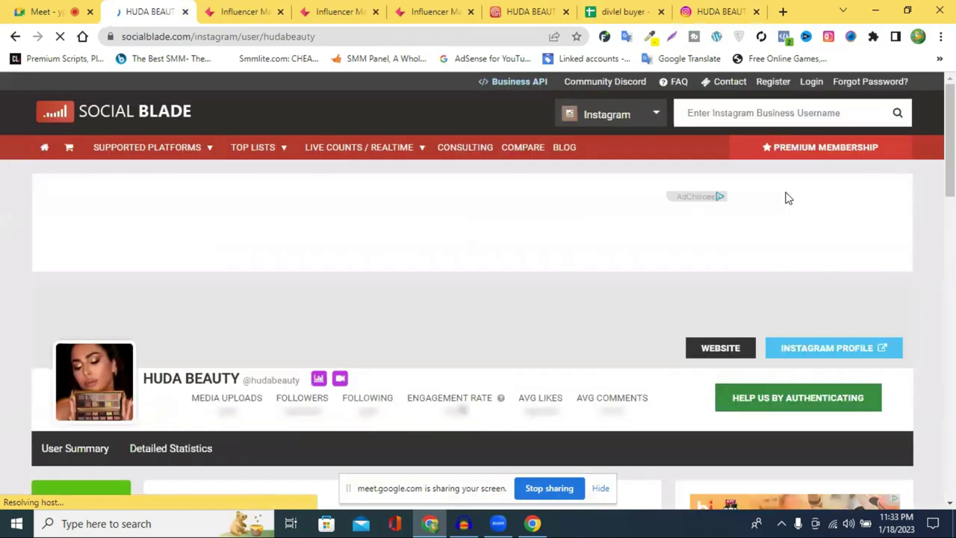
Step: Log in to Social Blade and search for hudabeauty again with Instagram as the platform
{"action": "left_click", "coordinate": [813, 84]}
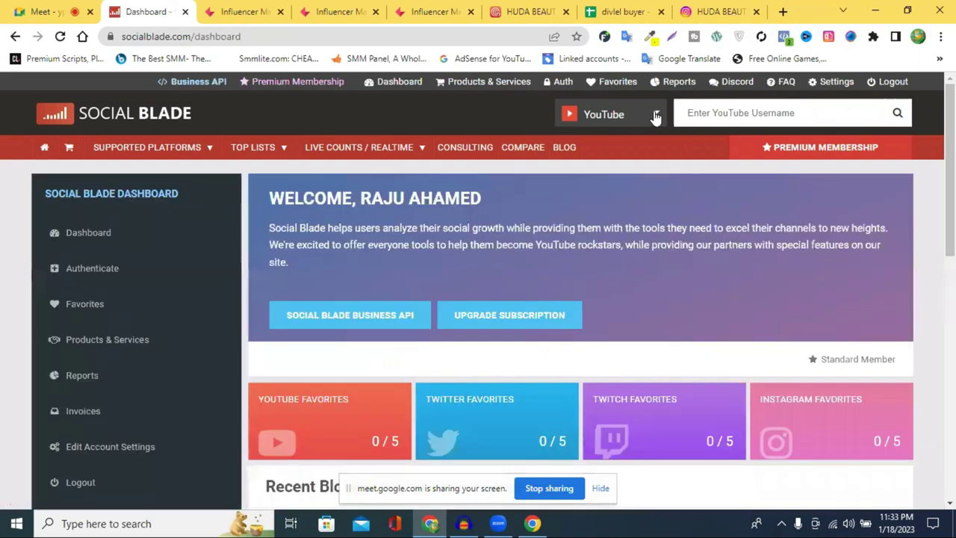
{"action": "left_click", "coordinate": [655, 116]}
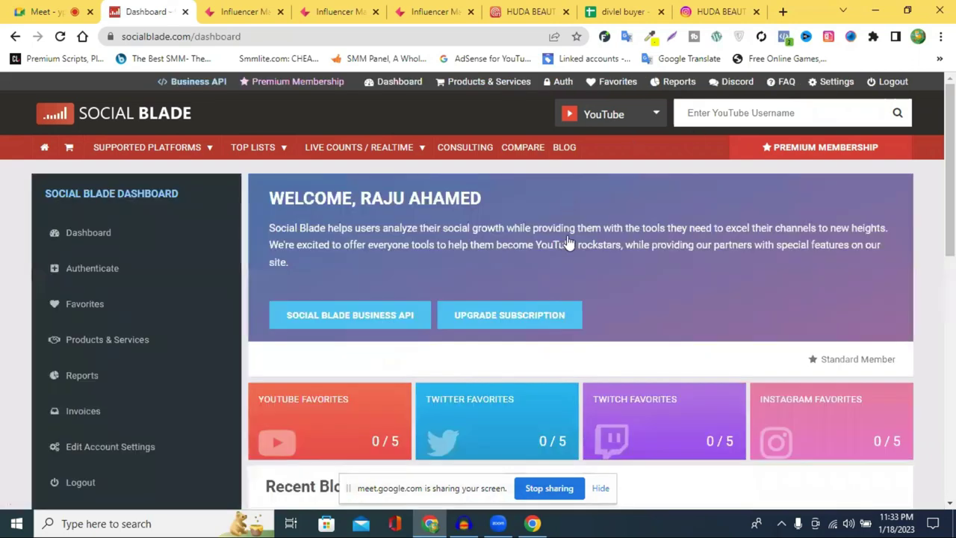
{"action": "key", "text": "Down"}
{"action": "key", "text": "Return"}
{"action": "left_click", "coordinate": [757, 113]}
{"action": "key", "text": "ctrl+v"}
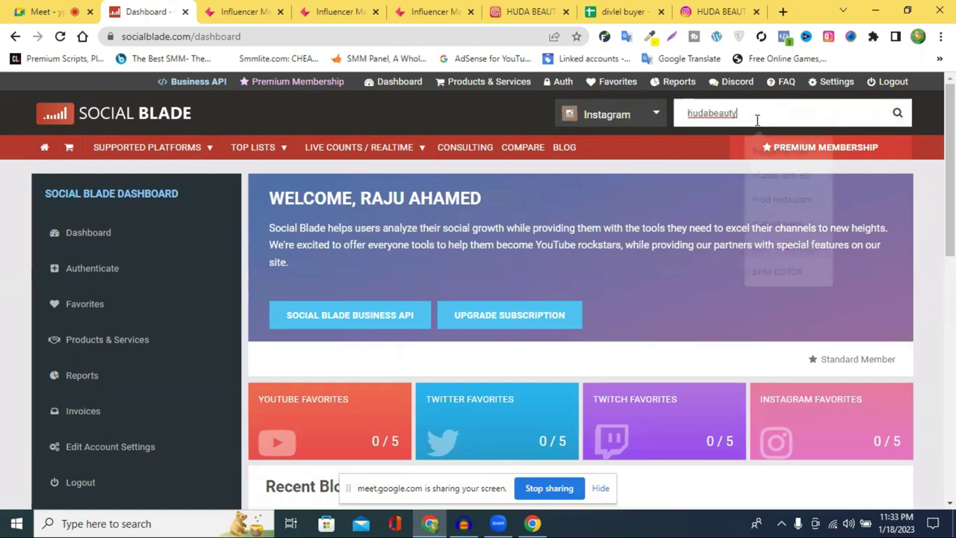
{"action": "key", "text": "Return"}
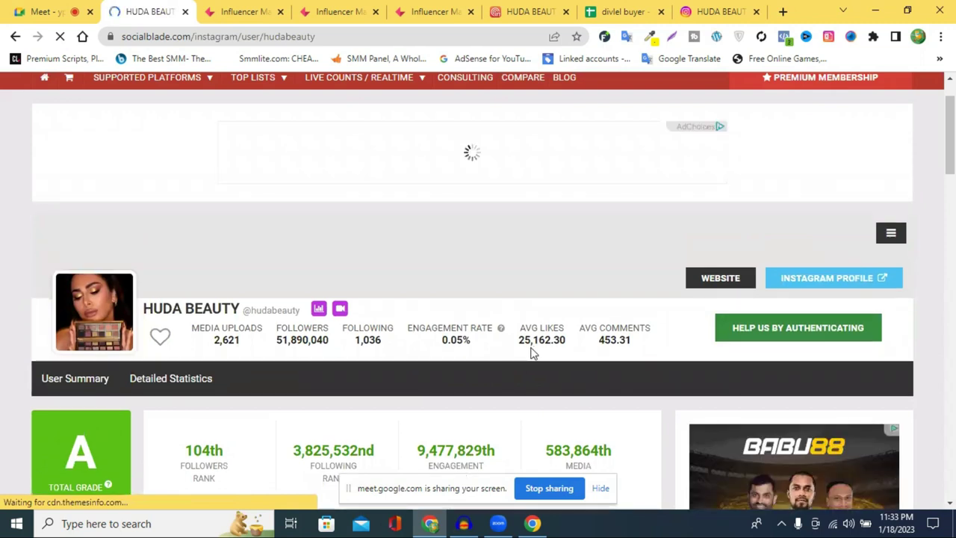
{"action": "left_click", "coordinate": [530, 7]}
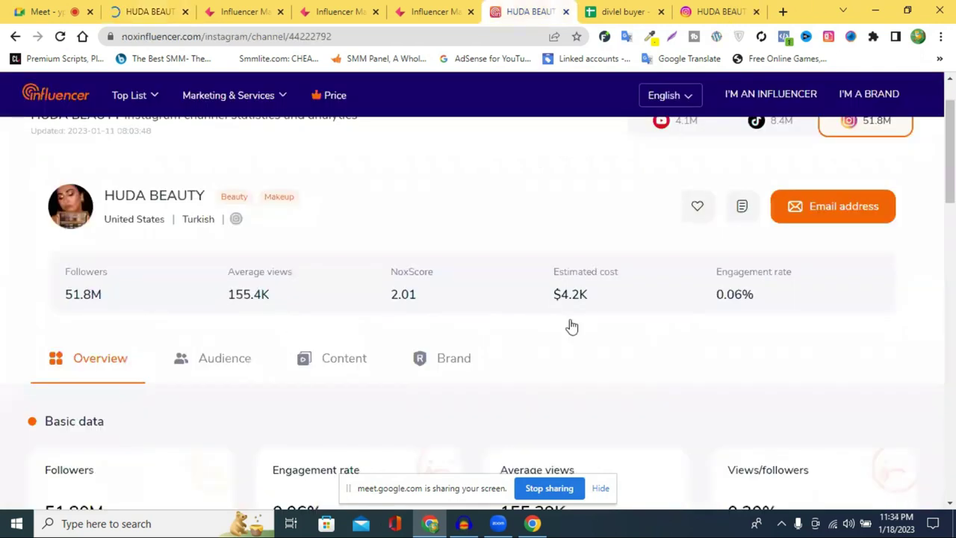
{"action": "left_click", "coordinate": [685, 7]}
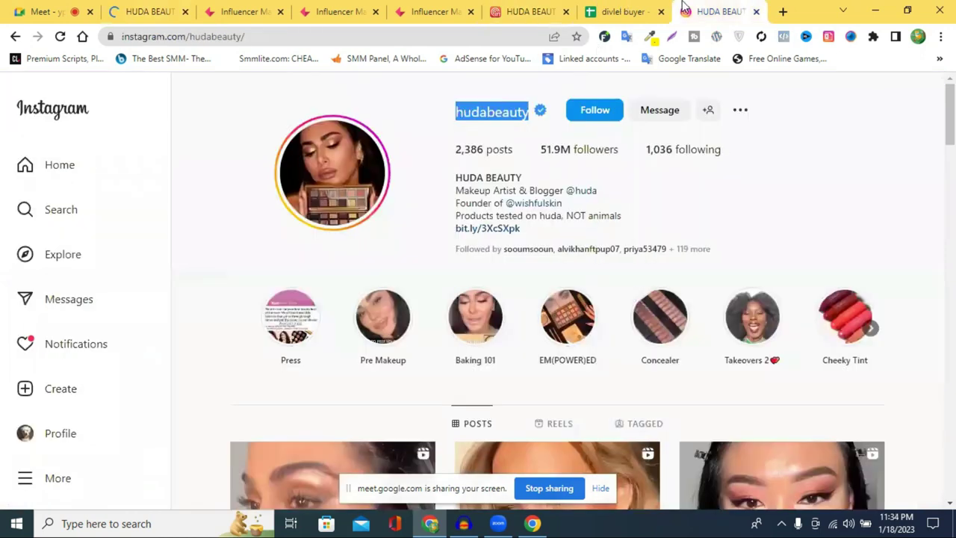
{"action": "left_click", "coordinate": [623, 12]}
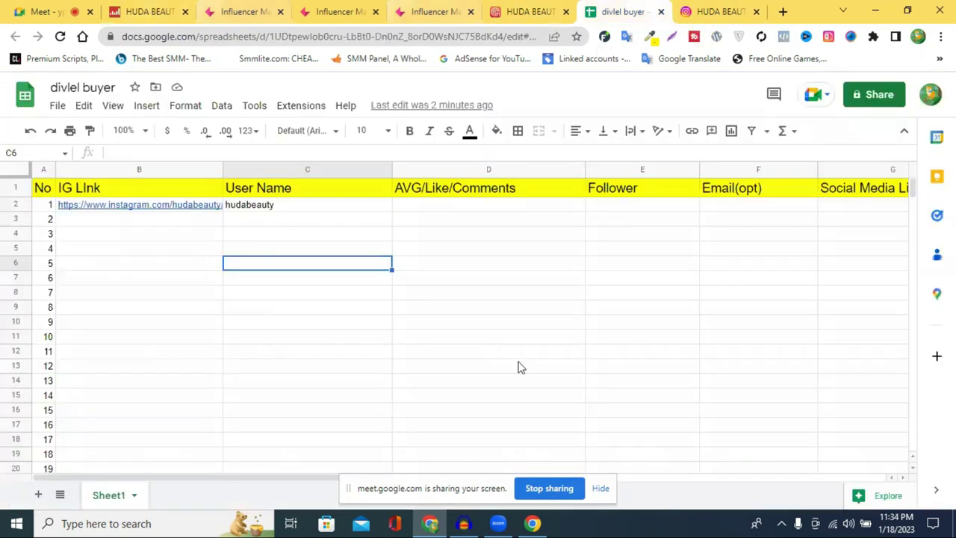
Step: Copy the average likes value 25,162.30 from Social Blade into cell D2 under AVG/Like/Comments in the divlel buyer sheet
{"action": "key", "text": "ctrl+2"}
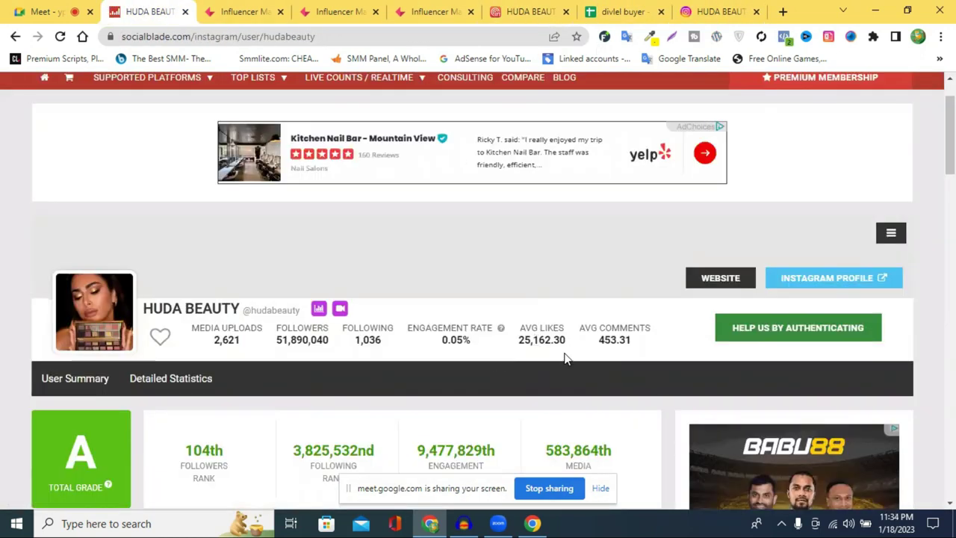
{"action": "double_click", "coordinate": [557, 340]}
{"action": "key", "text": "ctrl+c"}
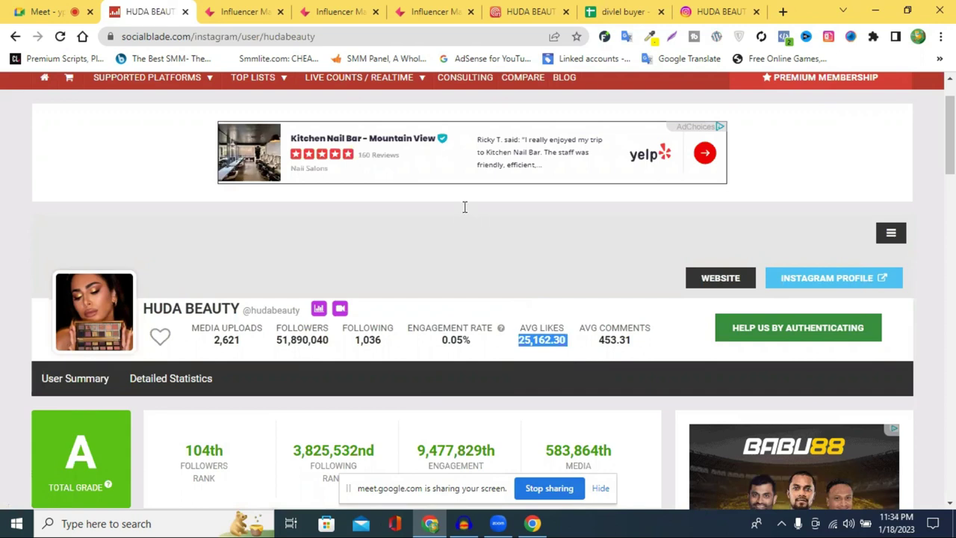
{"action": "key", "text": "ctrl+7"}
{"action": "key", "text": "ctrl+v"}
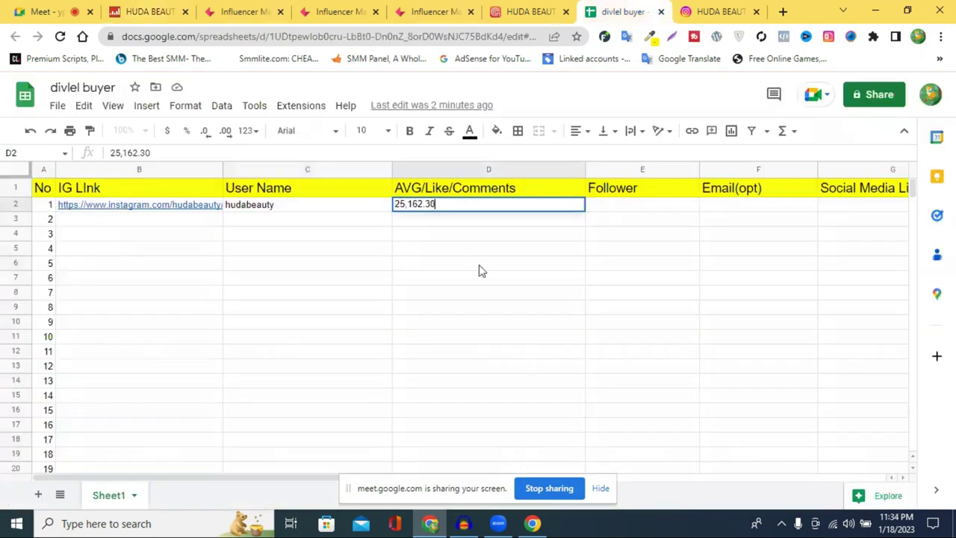
{"action": "left_click", "coordinate": [479, 265]}
Step: Compare HUDA BEAUTY's follower count on the Instagram profile with the Followers figure on the NoxInfluencer page
{"action": "key", "text": "ctrl+8"}
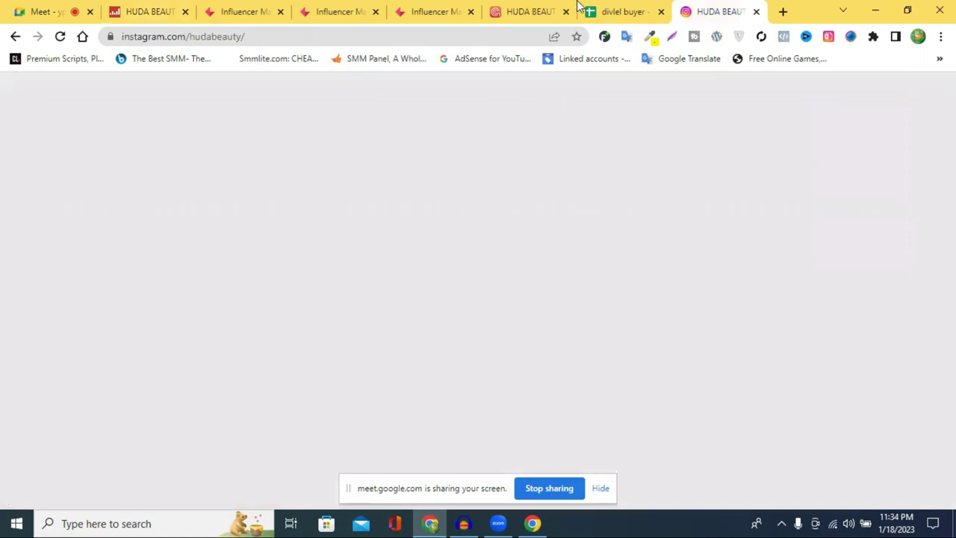
{"action": "left_click", "coordinate": [513, 11]}
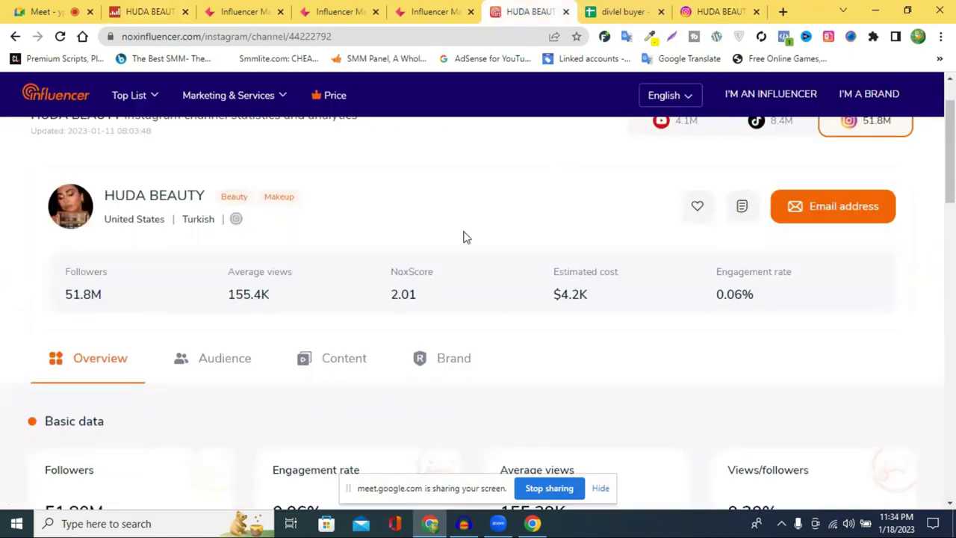
{"action": "key", "text": "ctrl+7"}
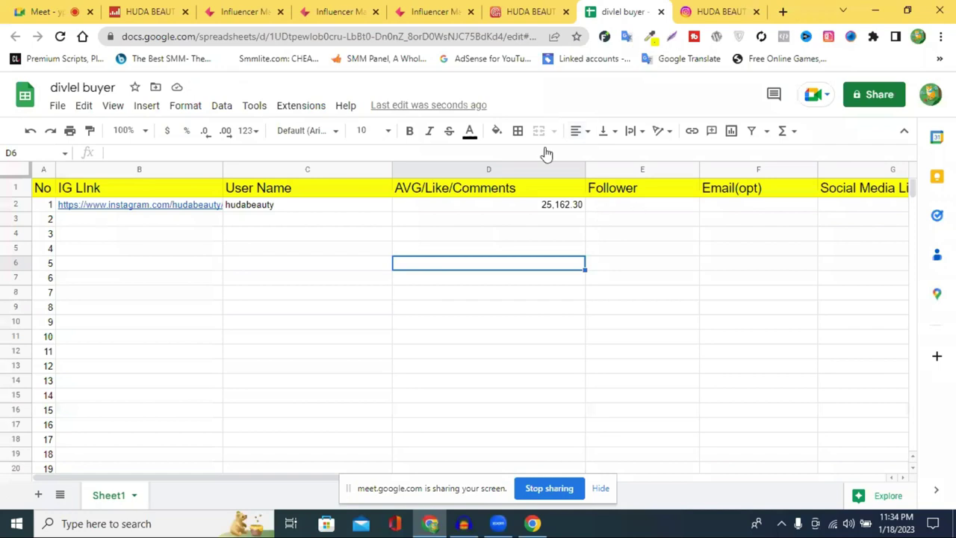
{"action": "key", "text": "ctrl+8"}
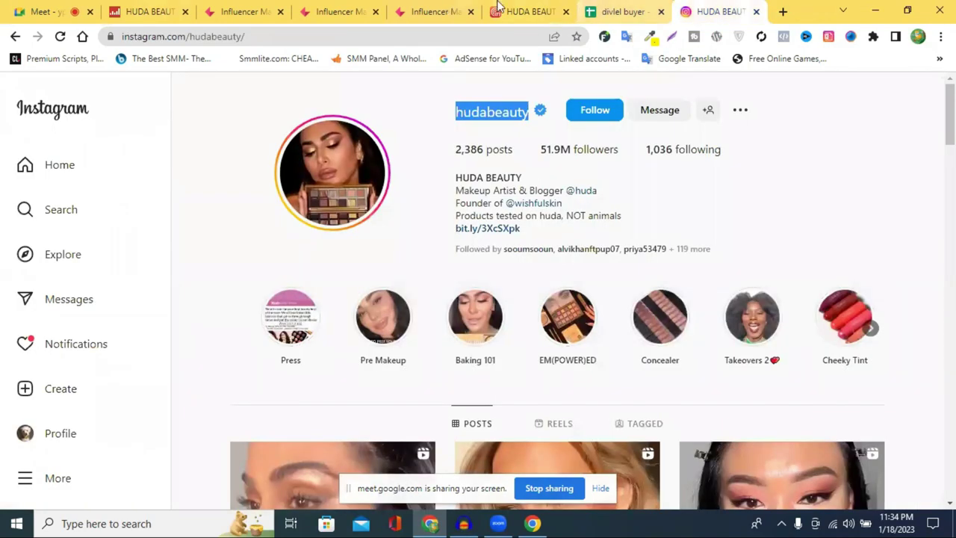
{"action": "key", "text": "ctrl+5"}
{"action": "key", "text": "ctrl+6"}
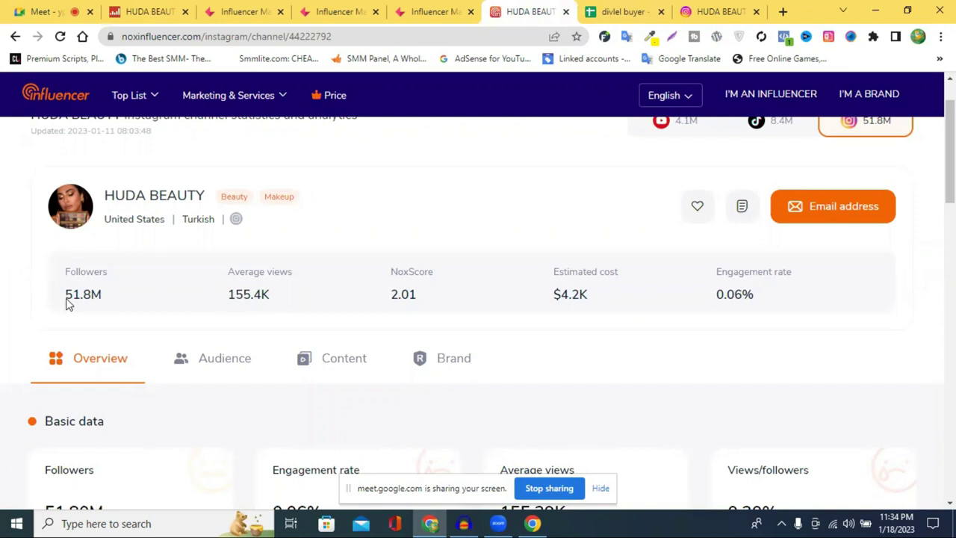
{"action": "left_click_drag", "start_coordinate": [64, 301], "coordinate": [83, 296]}
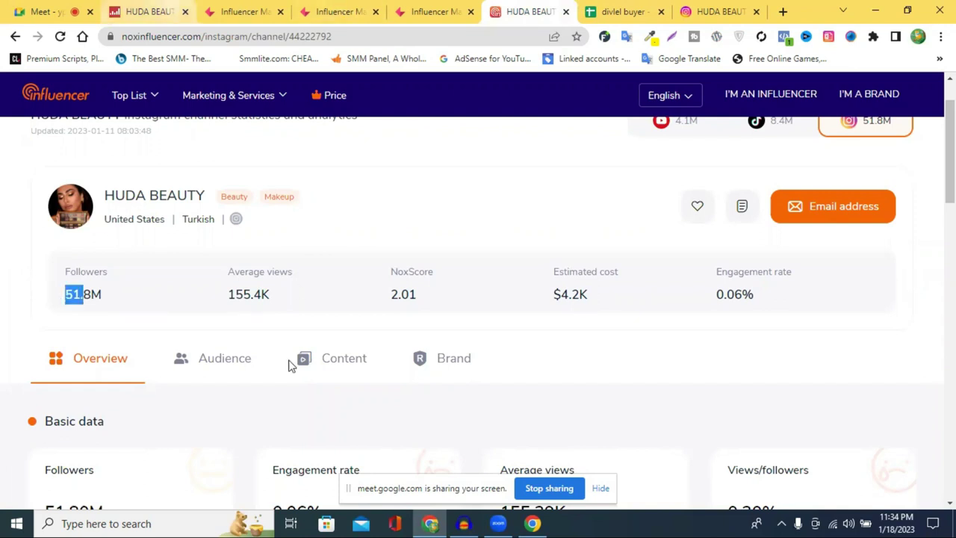
Step: Copy the follower count 51,890,040 from Social Blade into cell E2 under Follower in the divlel buyer sheet
{"action": "key", "text": "ctrl+2"}
{"action": "scroll", "coordinate": [316, 355], "scroll_direction": "down", "scroll_amount": 2}
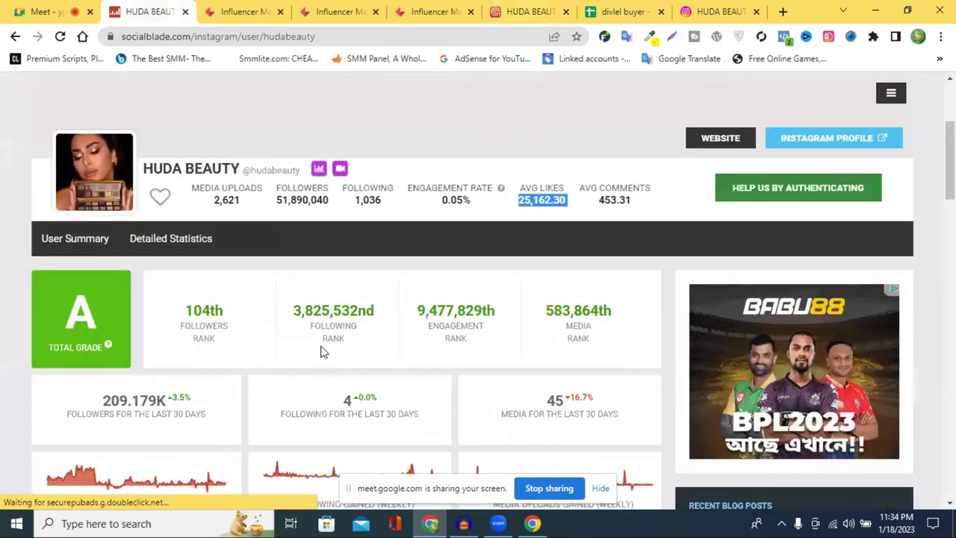
{"action": "left_click_drag", "start_coordinate": [277, 200], "coordinate": [330, 200]}
{"action": "key", "text": "ctrl+c"}
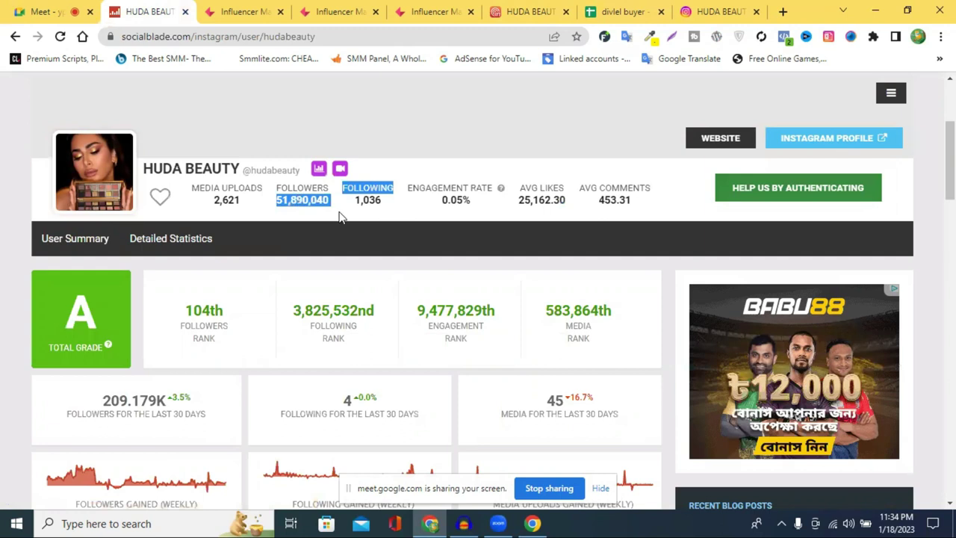
{"action": "right_click", "coordinate": [299, 203]}
{"action": "key", "text": "Escape"}
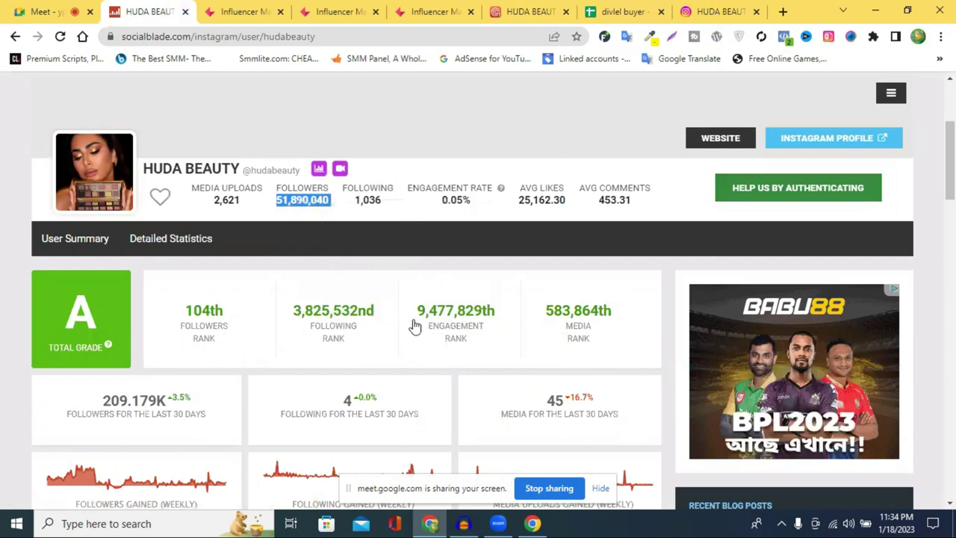
{"action": "key", "text": "ctrl+9"}
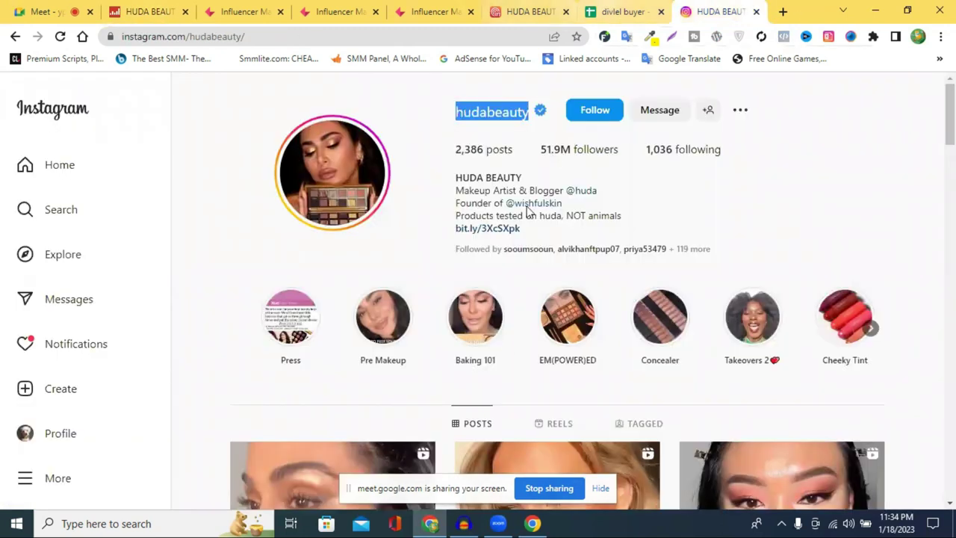
{"action": "key", "text": "ctrl+shift+Tab"}
{"action": "left_click", "coordinate": [638, 204]}
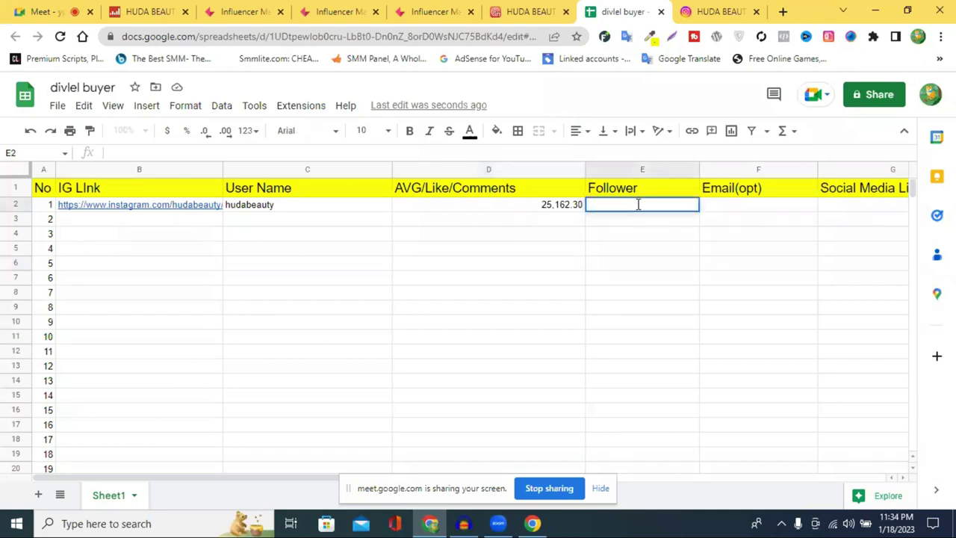
{"action": "key", "text": "ctrl+v"}
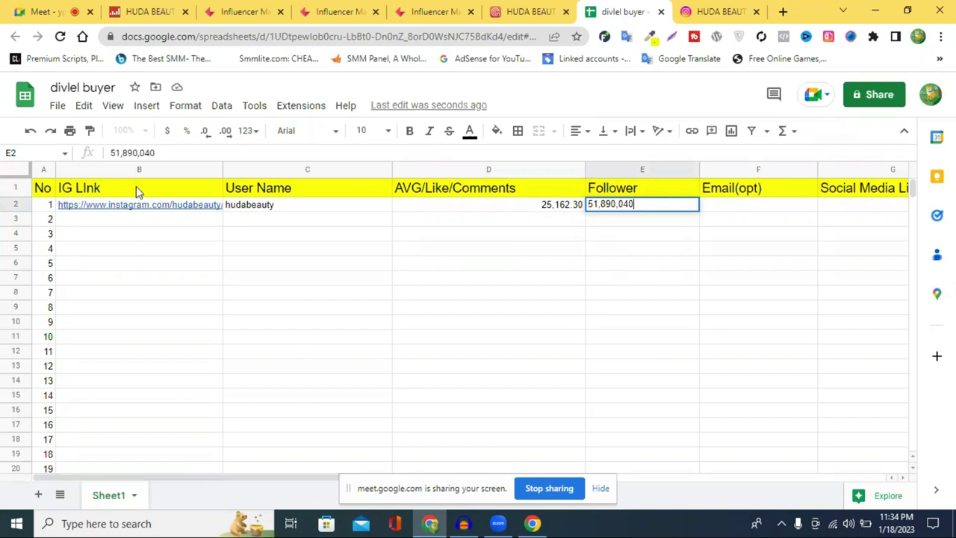
Step: Recheck the Social Blade statistics and review the optional Email and Social Media Link columns in the buyer sheet
{"action": "left_click", "coordinate": [136, 14]}
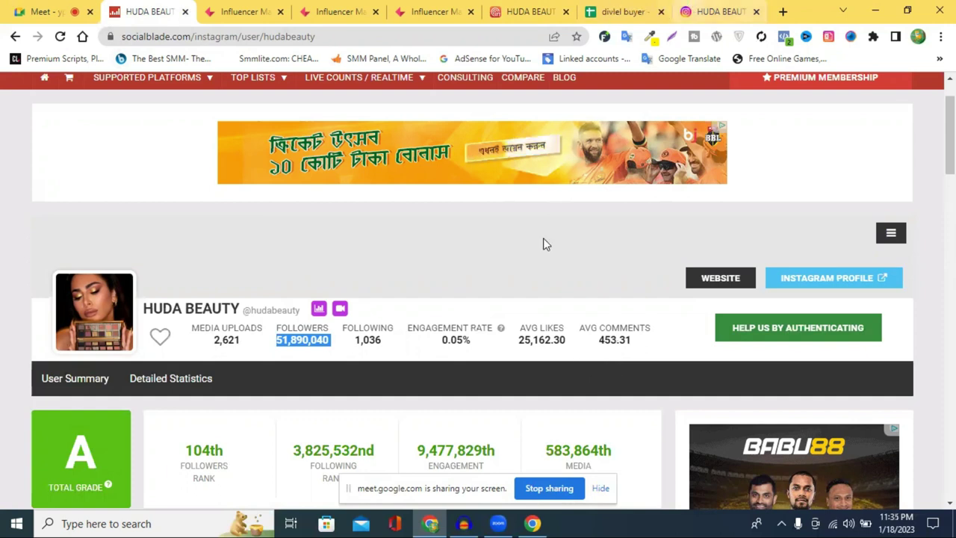
{"action": "key", "text": "ctrl+7"}
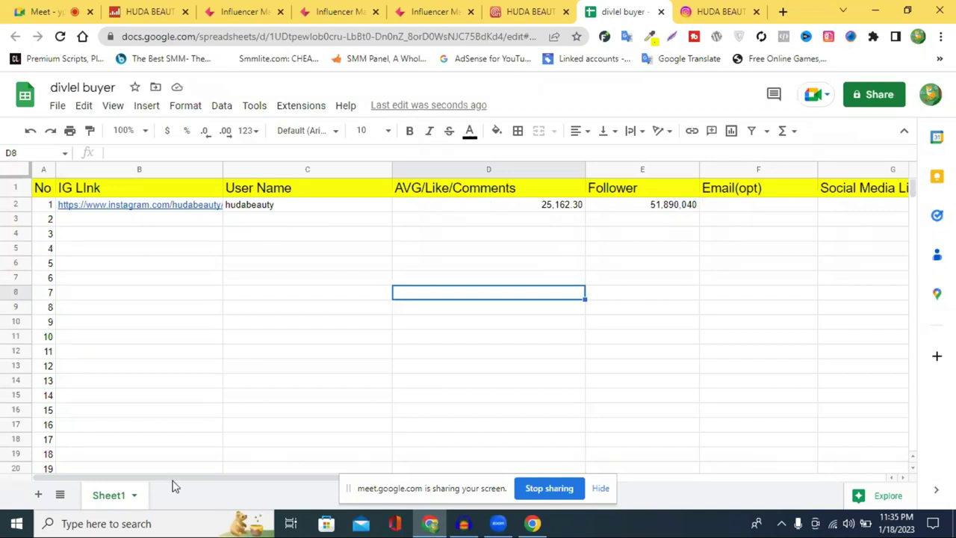
{"action": "left_click_drag", "start_coordinate": [299, 481], "coordinate": [427, 481]}
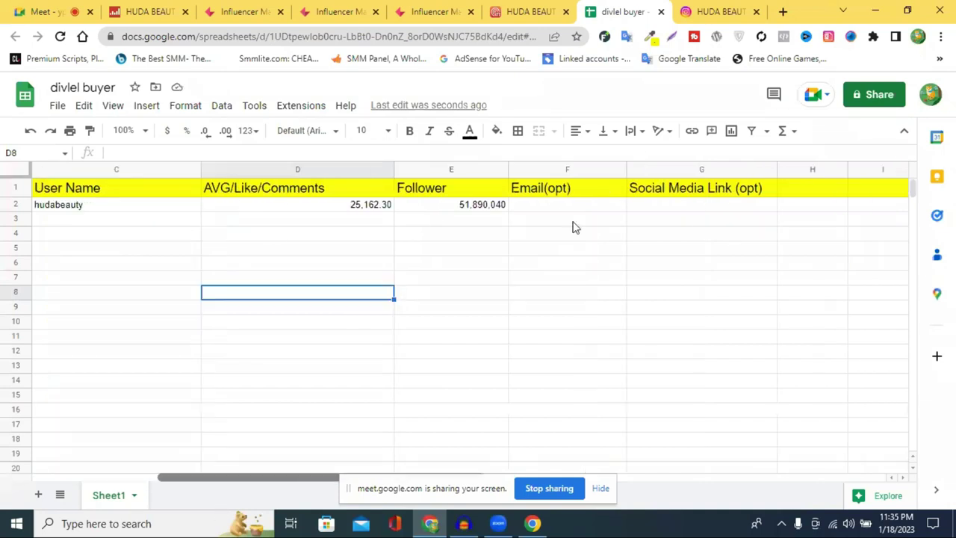
{"action": "left_click", "coordinate": [551, 192]}
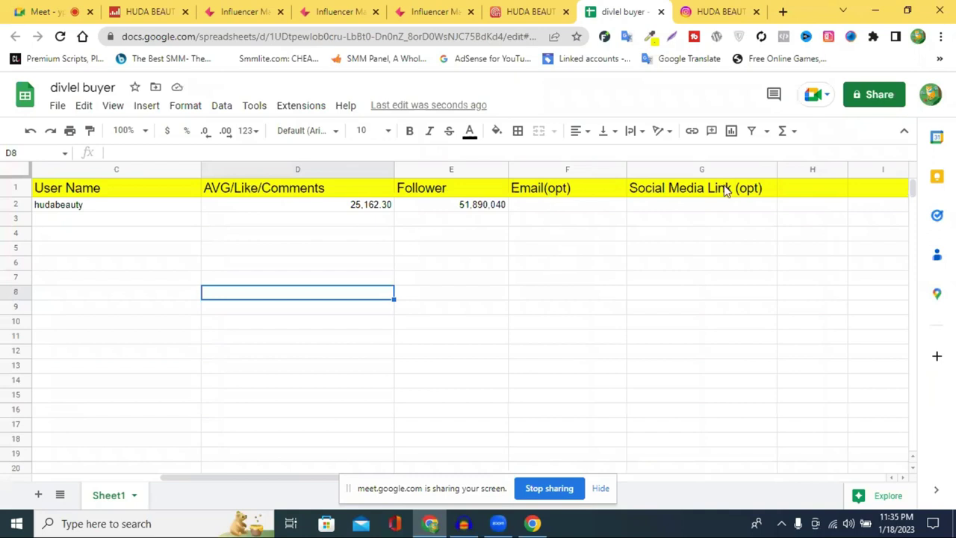
Step: Copy the username hudabeauty from the Instagram profile and search Google for it in a new browser tab
{"action": "left_click", "coordinate": [709, 11]}
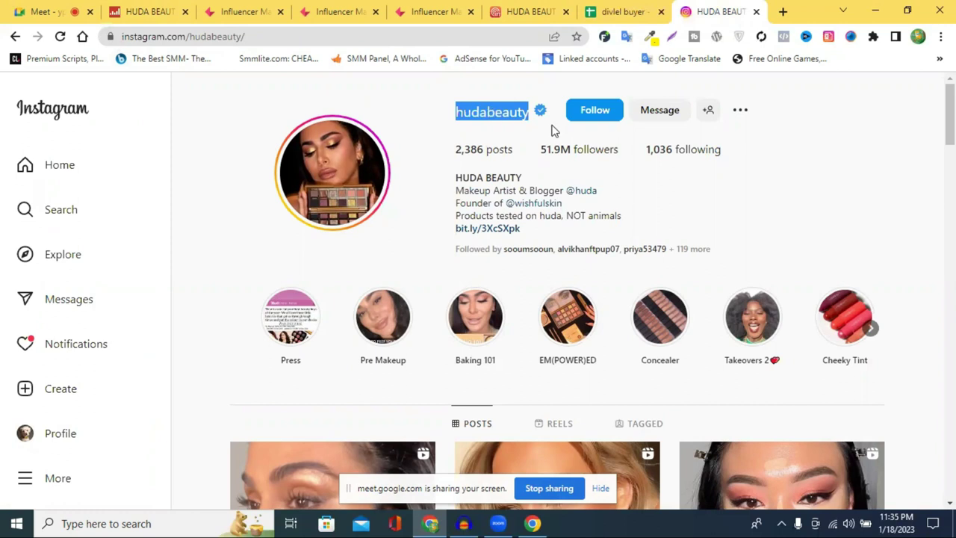
{"action": "right_click", "coordinate": [493, 116]}
{"action": "left_click", "coordinate": [801, 6]}
{"action": "left_click", "coordinate": [783, 11]}
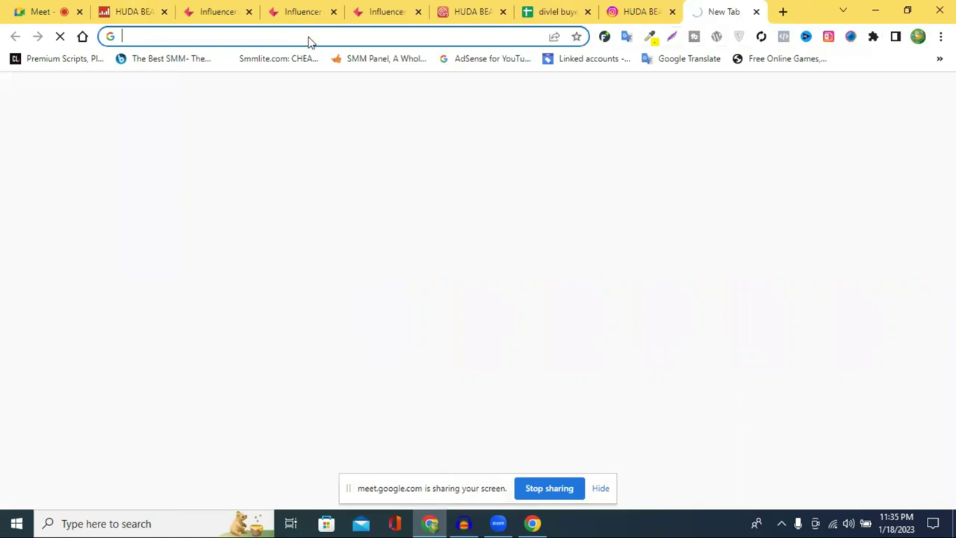
{"action": "right_click", "coordinate": [310, 38]}
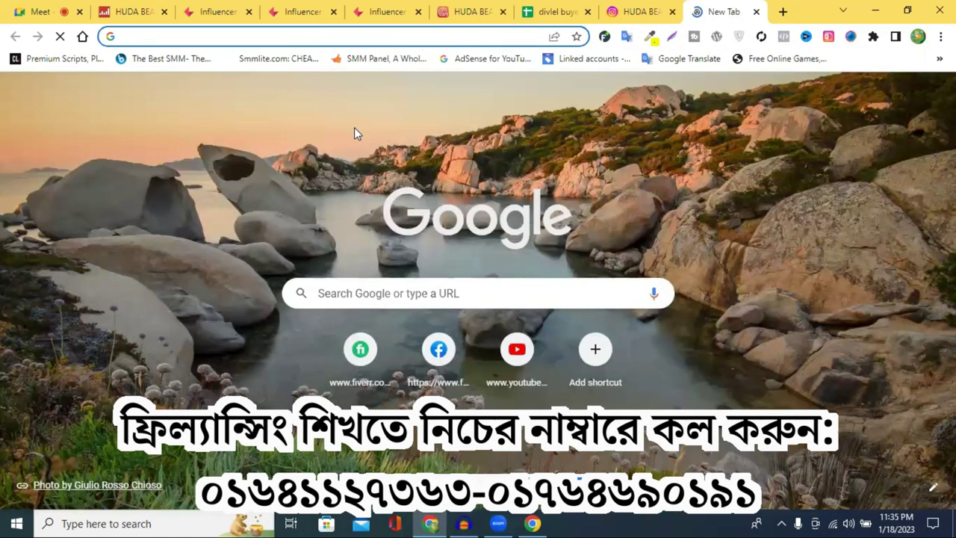
{"action": "type", "text": "hudabeauty"}
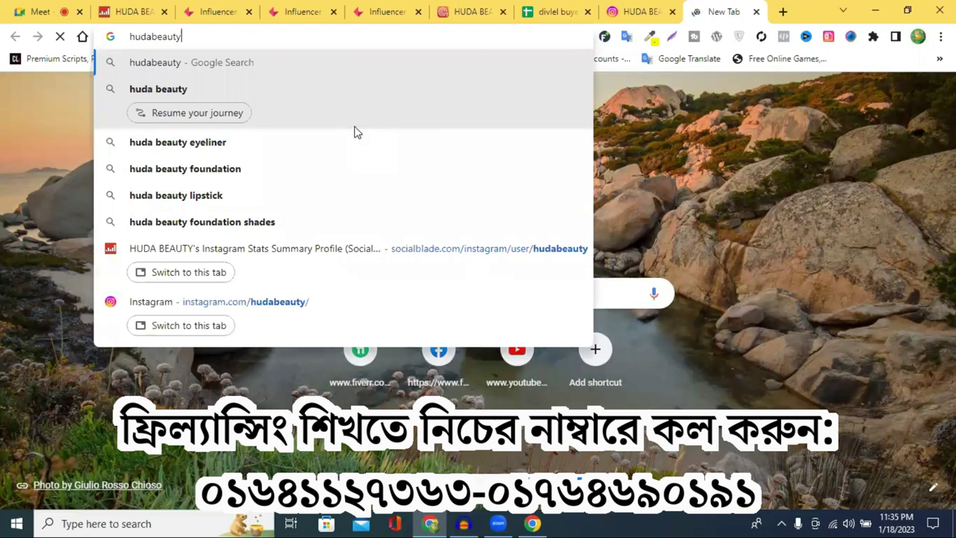
{"action": "key", "text": "Return"}
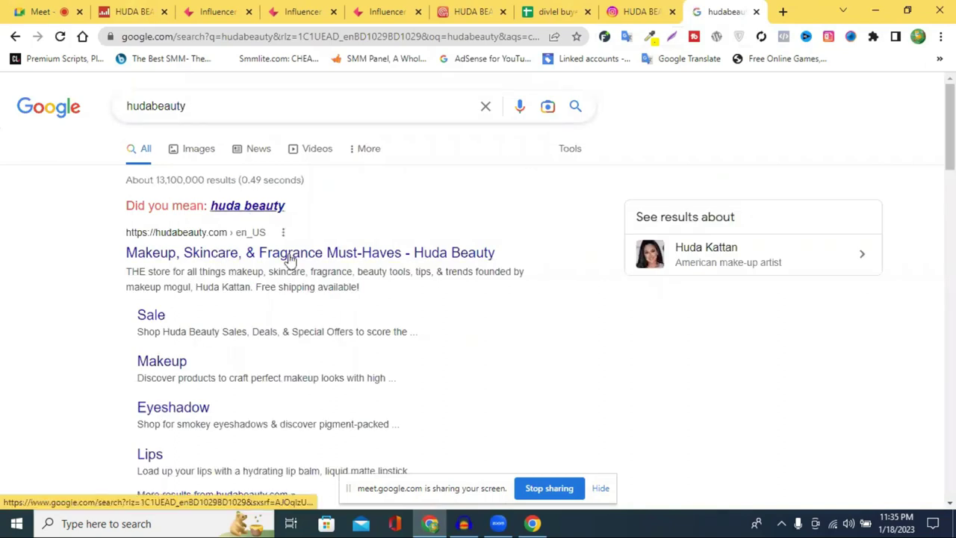
Step: Find Huda Beauty's Facebook page in the Google results and open it
{"action": "scroll", "coordinate": [292, 259], "scroll_direction": "down", "scroll_amount": 1}
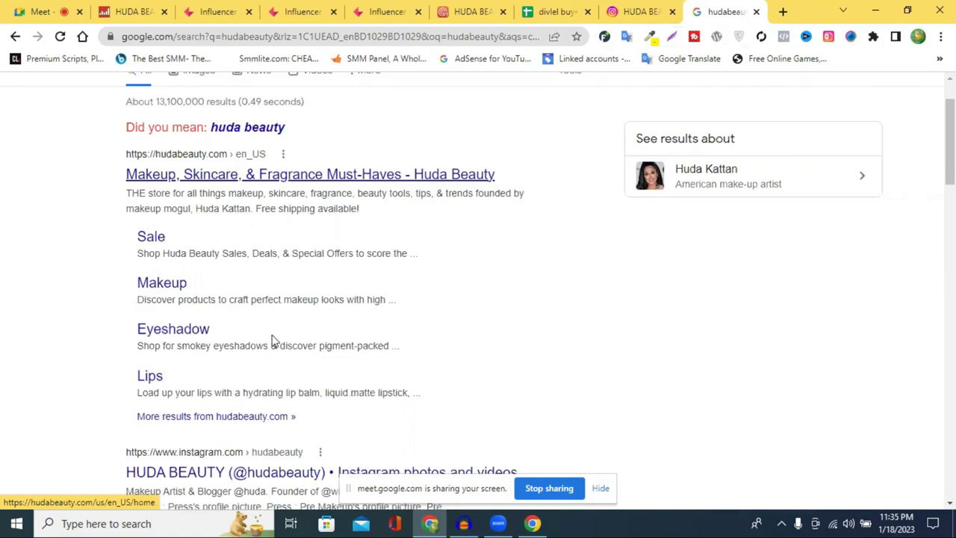
{"action": "scroll", "coordinate": [271, 337], "scroll_direction": "down", "scroll_amount": 1}
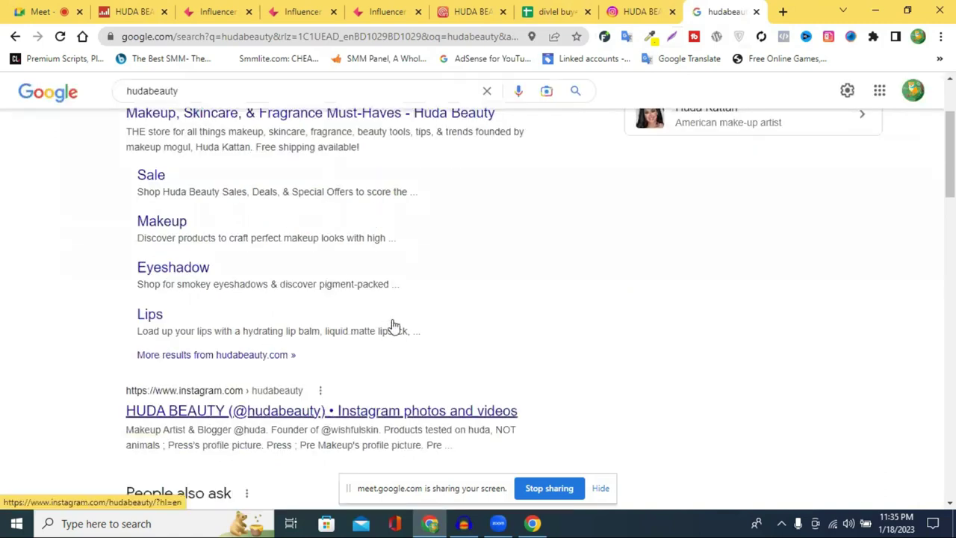
{"action": "scroll", "coordinate": [395, 326], "scroll_direction": "down", "scroll_amount": 4}
{"action": "scroll", "coordinate": [394, 327], "scroll_direction": "down", "scroll_amount": 3}
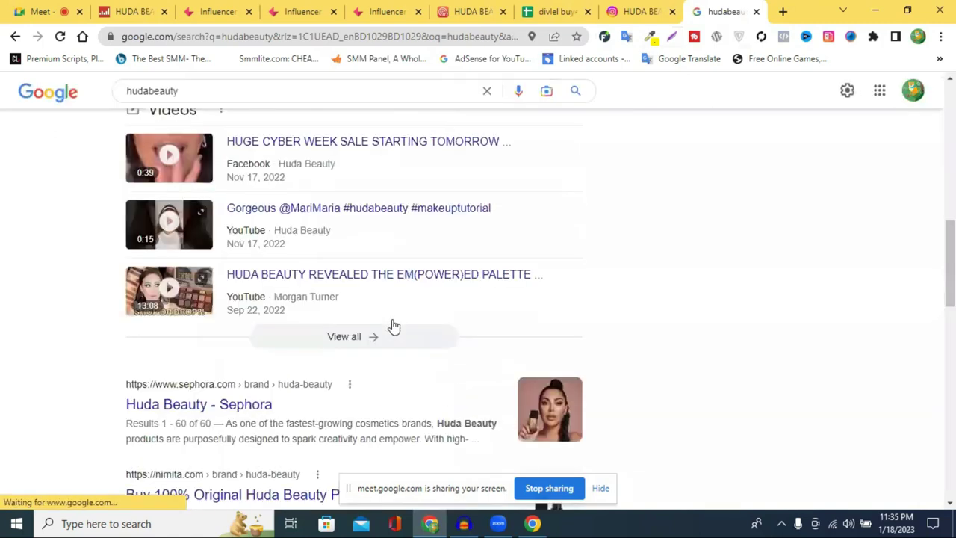
{"action": "scroll", "coordinate": [187, 127], "scroll_direction": "down", "scroll_amount": 5}
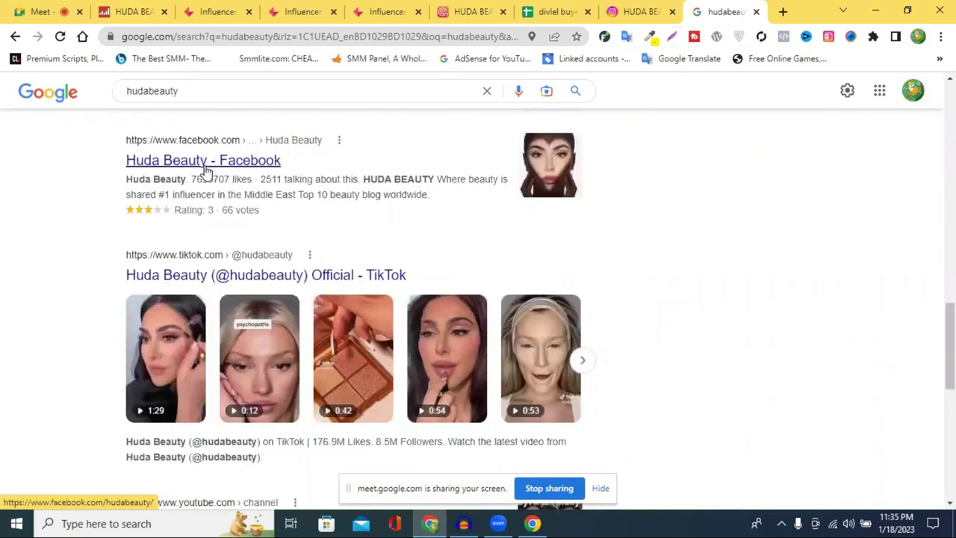
{"action": "left_click", "coordinate": [205, 168]}
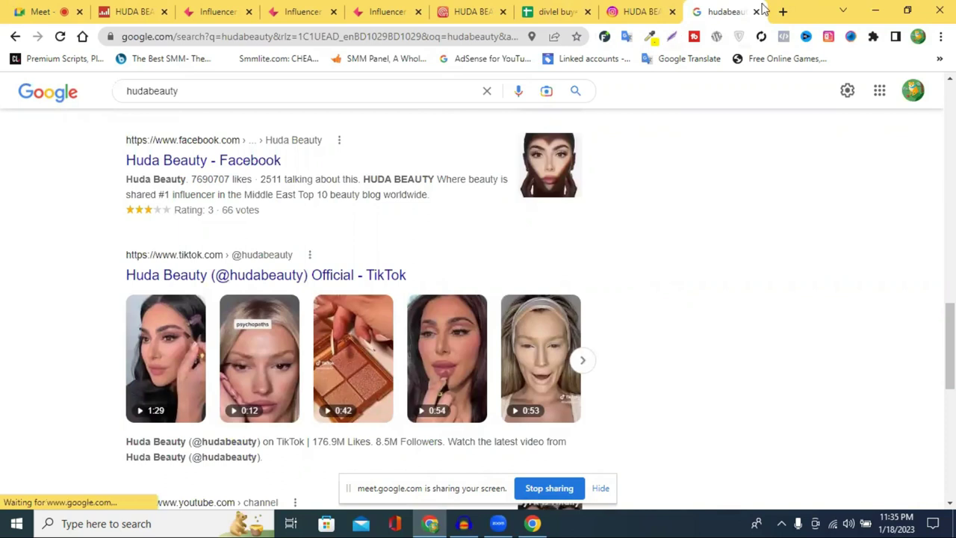
{"action": "left_click", "coordinate": [396, 163]}
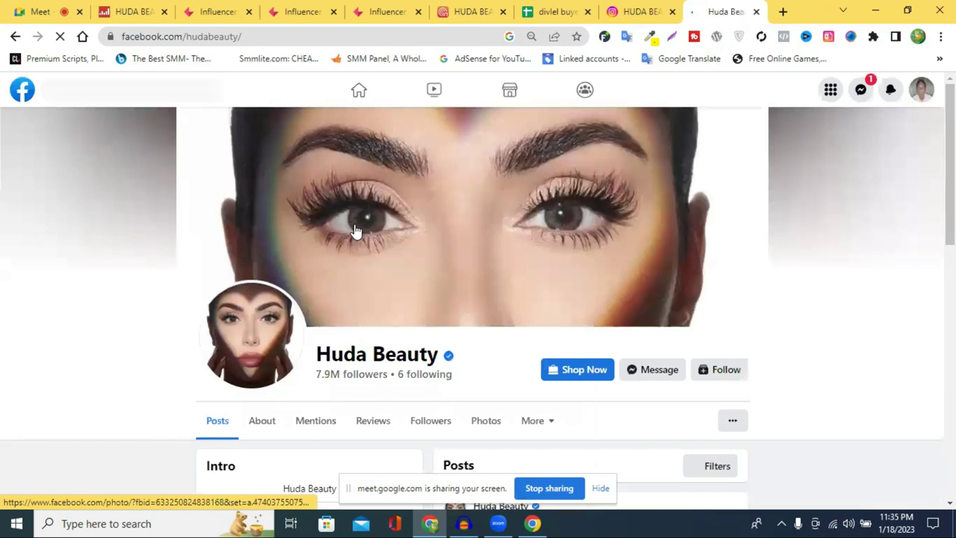
Step: Examine the Facebook page's intro and posts and compare them with the posts on the Instagram profile
{"action": "scroll", "coordinate": [355, 231], "scroll_direction": "down", "scroll_amount": 1}
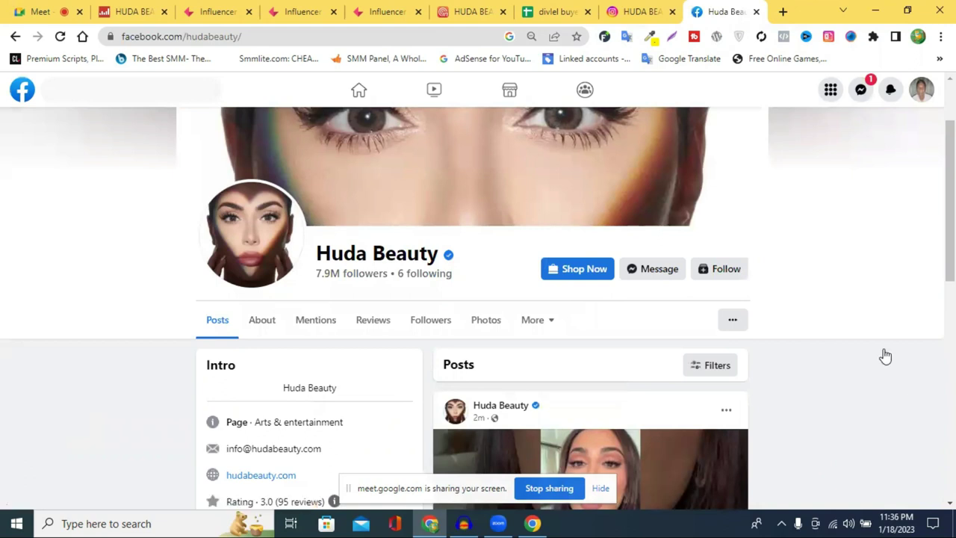
{"action": "scroll", "coordinate": [889, 343], "scroll_direction": "down", "scroll_amount": 2}
{"action": "scroll", "coordinate": [845, 333], "scroll_direction": "down", "scroll_amount": 3}
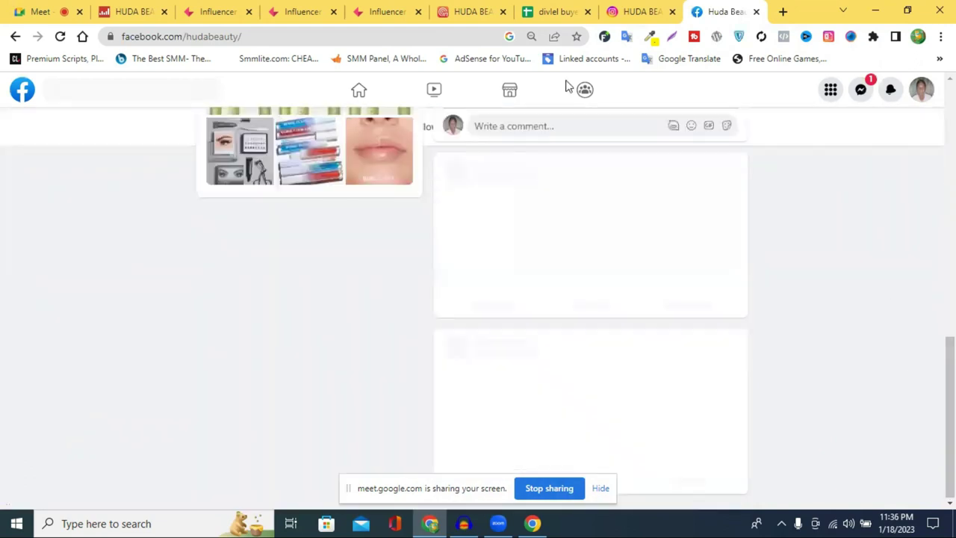
{"action": "scroll", "coordinate": [566, 87], "scroll_direction": "up", "scroll_amount": 3}
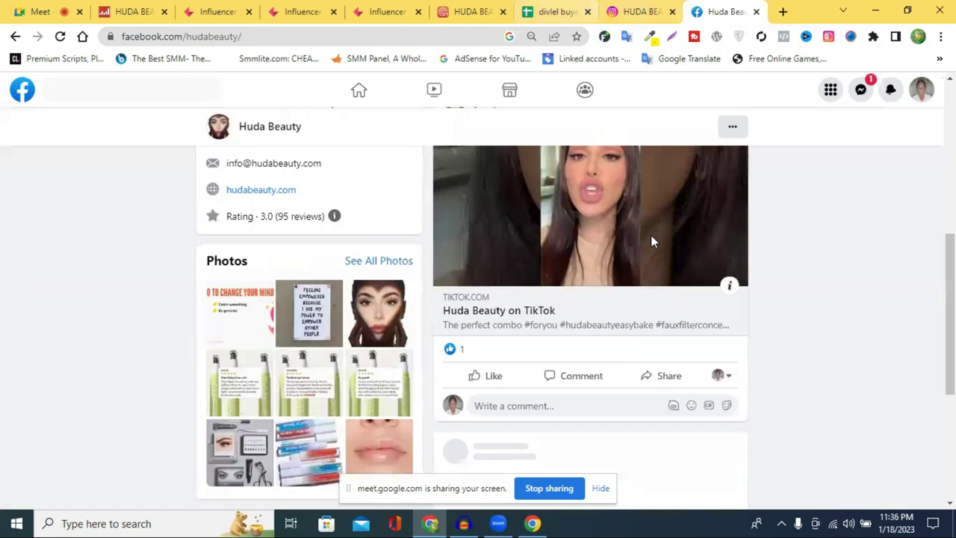
{"action": "key", "text": "ctrl+shift+Tab"}
{"action": "scroll", "coordinate": [651, 242], "scroll_direction": "down", "scroll_amount": 5}
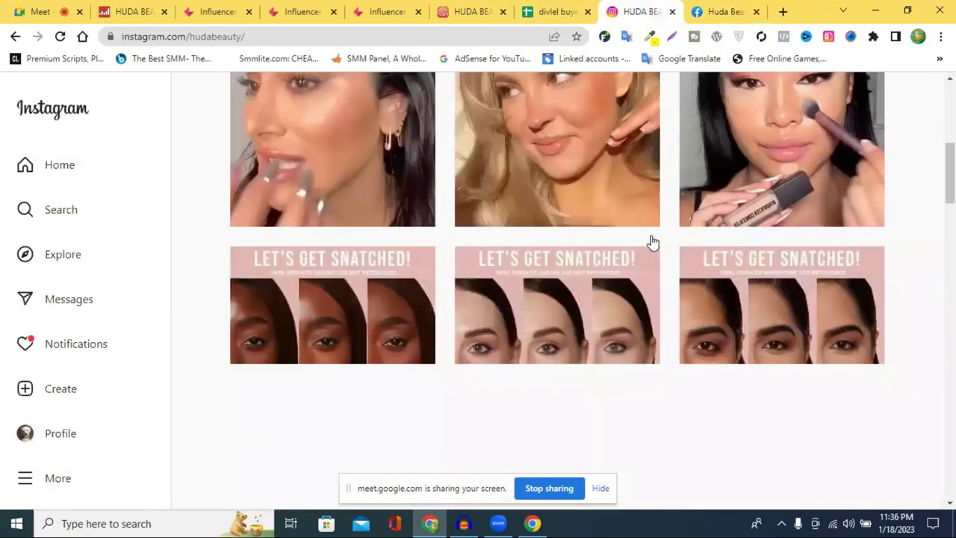
{"action": "scroll", "coordinate": [651, 241], "scroll_direction": "down", "scroll_amount": 2}
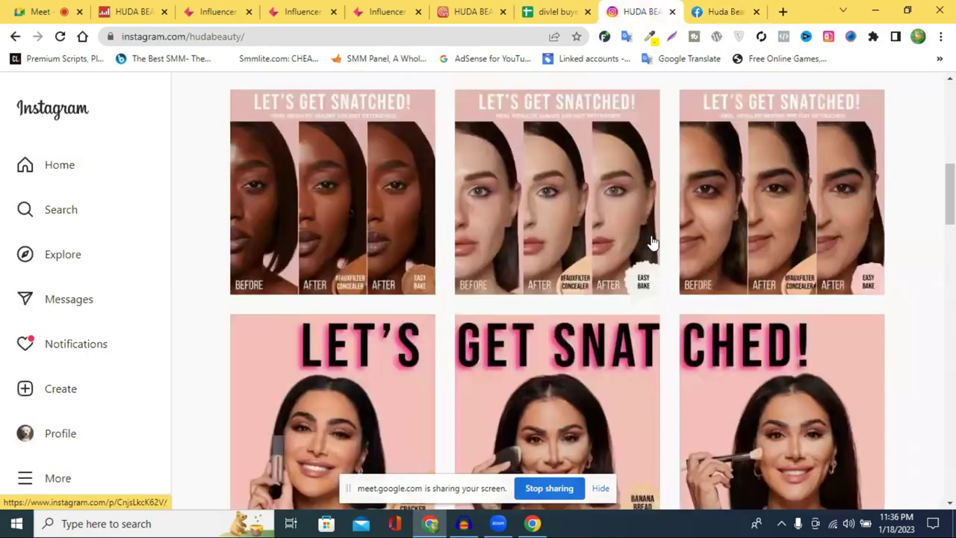
{"action": "scroll", "coordinate": [652, 242], "scroll_direction": "down", "scroll_amount": 3}
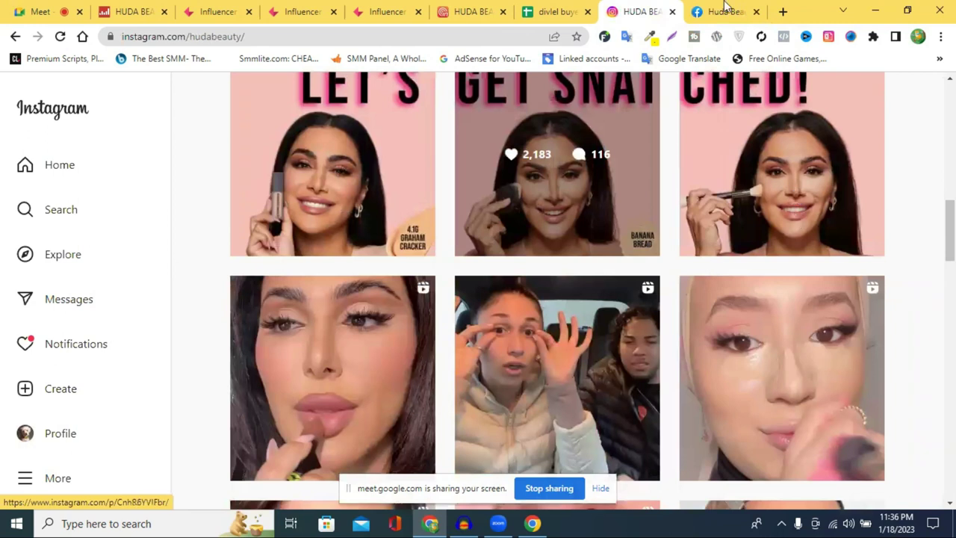
Step: Look through the Huda Beauty Facebook page's feed to check that its posts match the Instagram account
{"action": "left_click", "coordinate": [724, 11]}
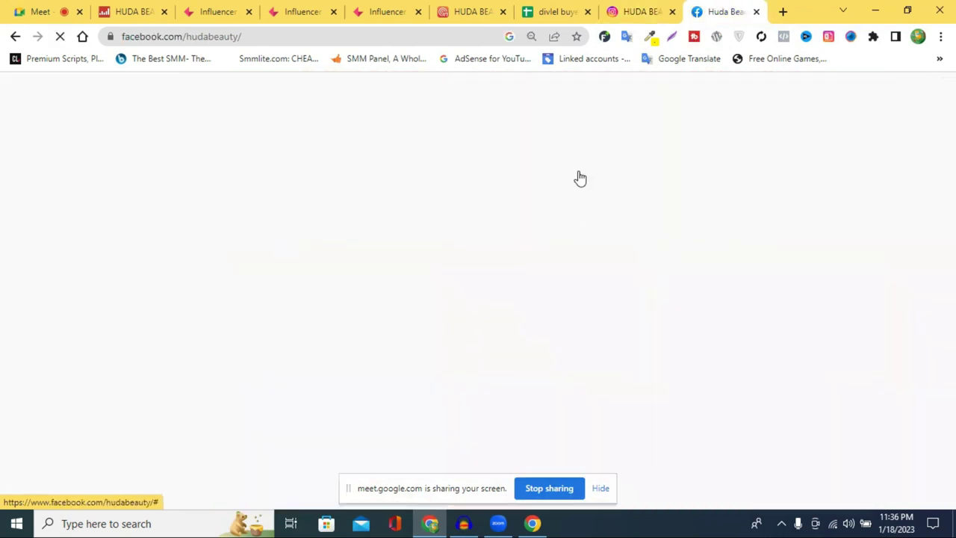
{"action": "scroll", "coordinate": [609, 234], "scroll_direction": "up", "scroll_amount": 2}
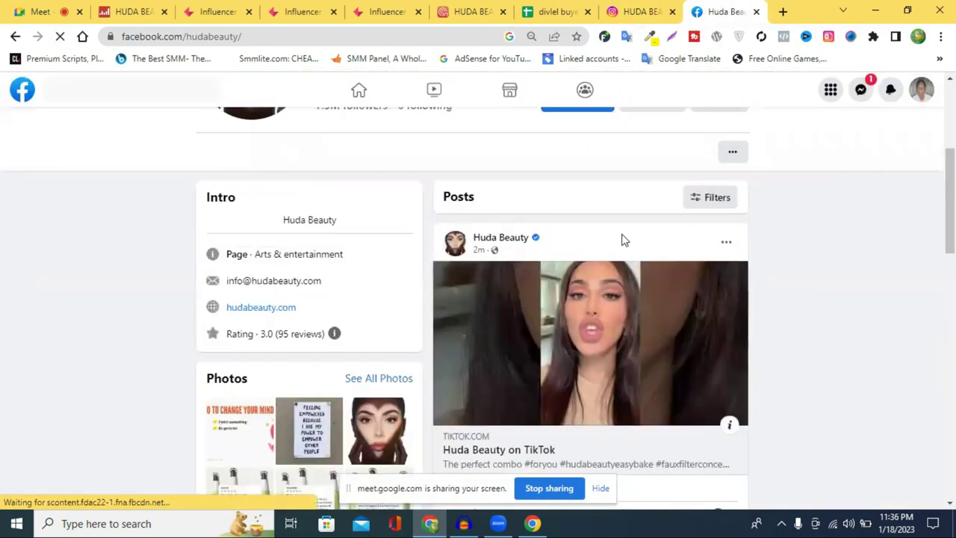
{"action": "scroll", "coordinate": [726, 252], "scroll_direction": "down", "scroll_amount": 2}
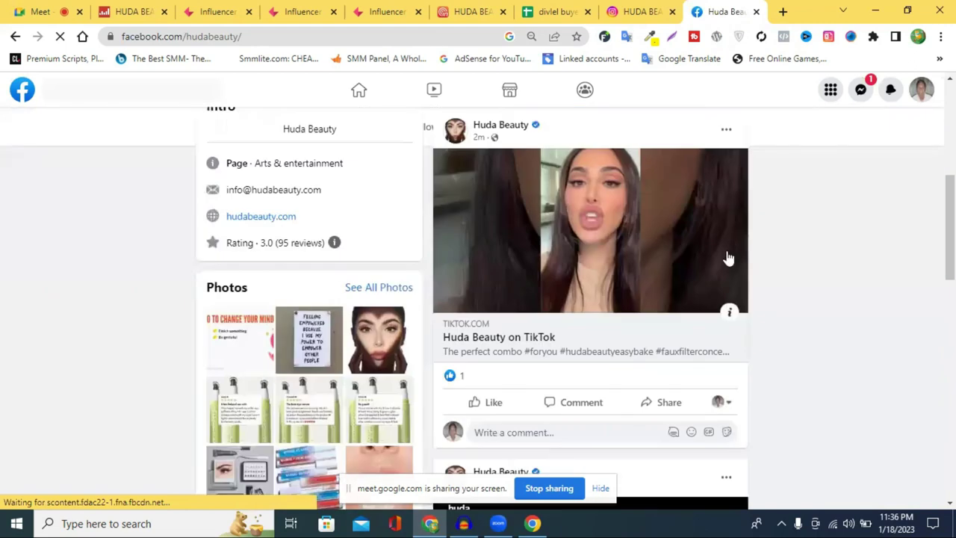
{"action": "scroll", "coordinate": [728, 259], "scroll_direction": "down", "scroll_amount": 1}
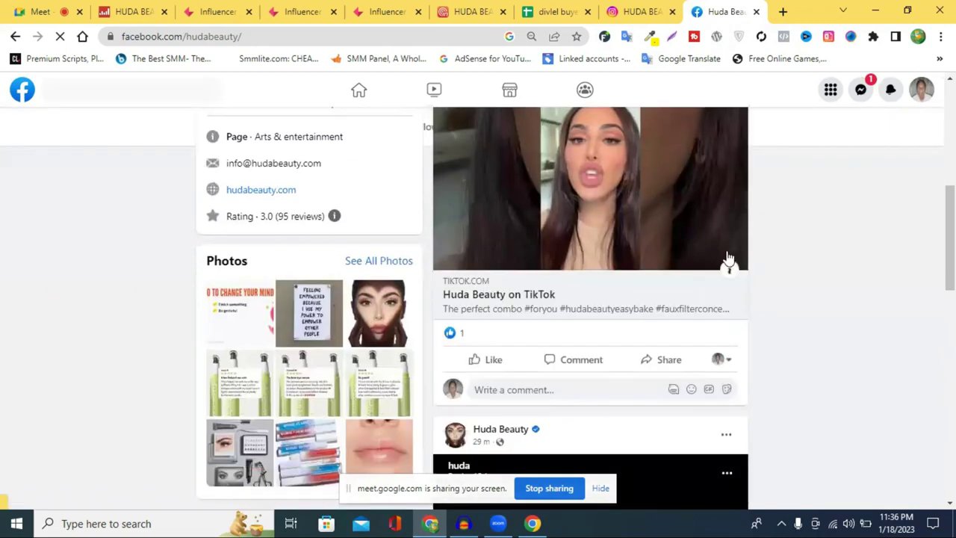
{"action": "scroll", "coordinate": [731, 257], "scroll_direction": "down", "scroll_amount": 5}
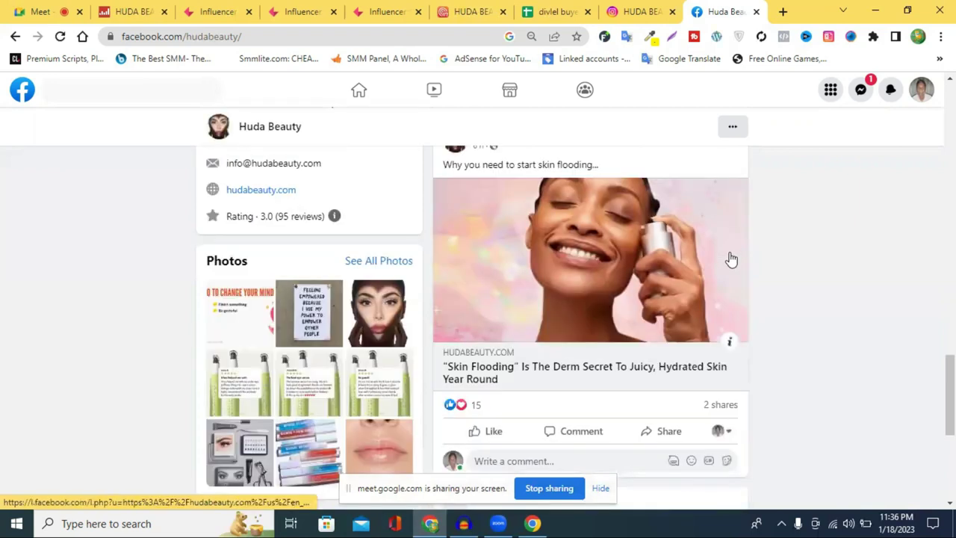
{"action": "scroll", "coordinate": [731, 260], "scroll_direction": "down", "scroll_amount": 4}
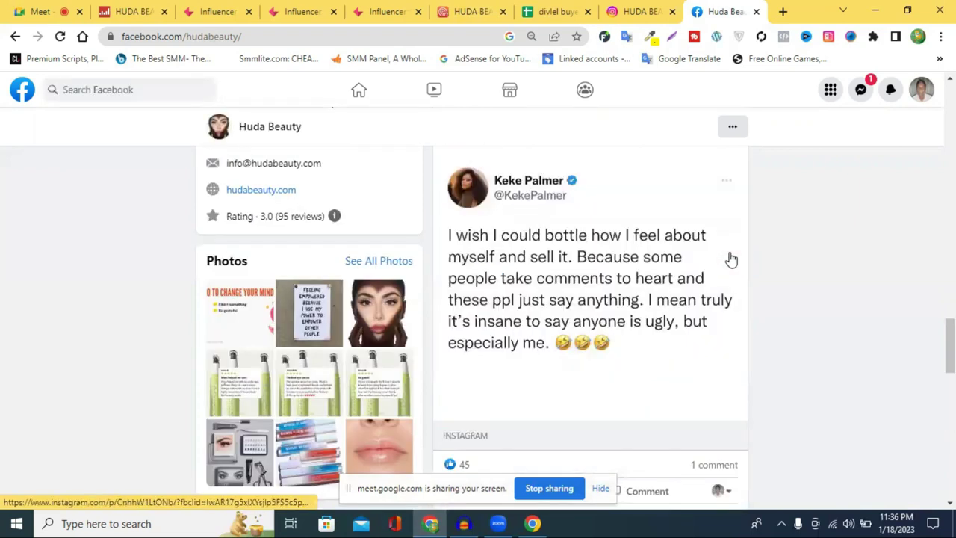
{"action": "scroll", "coordinate": [730, 259], "scroll_direction": "down", "scroll_amount": 2}
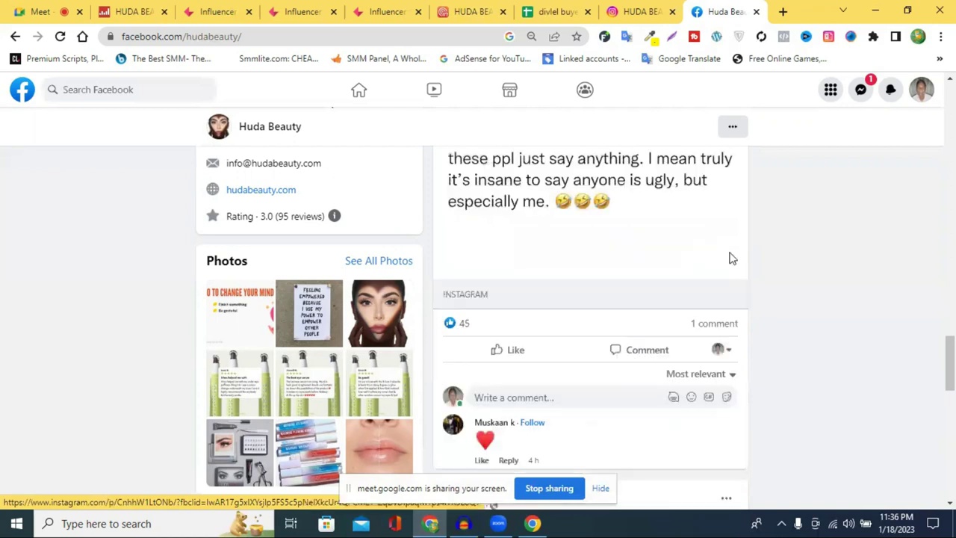
{"action": "scroll", "coordinate": [731, 259], "scroll_direction": "down", "scroll_amount": 5}
{"action": "scroll", "coordinate": [731, 260], "scroll_direction": "down", "scroll_amount": 5}
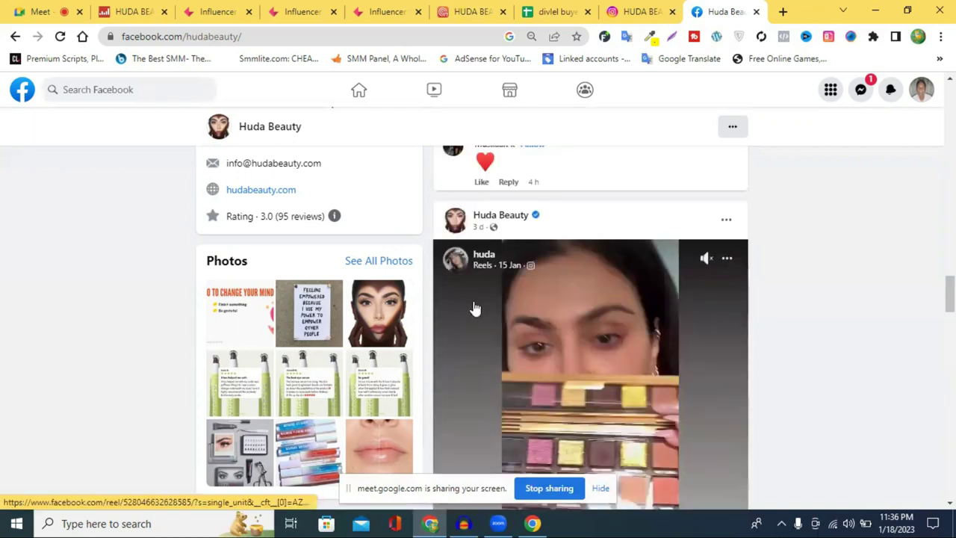
Step: Copy the username hudabeauty from the Instagram profile and enter it in Facebook's search to look up the matching page
{"action": "scroll", "coordinate": [394, 306], "scroll_direction": "up", "scroll_amount": 2}
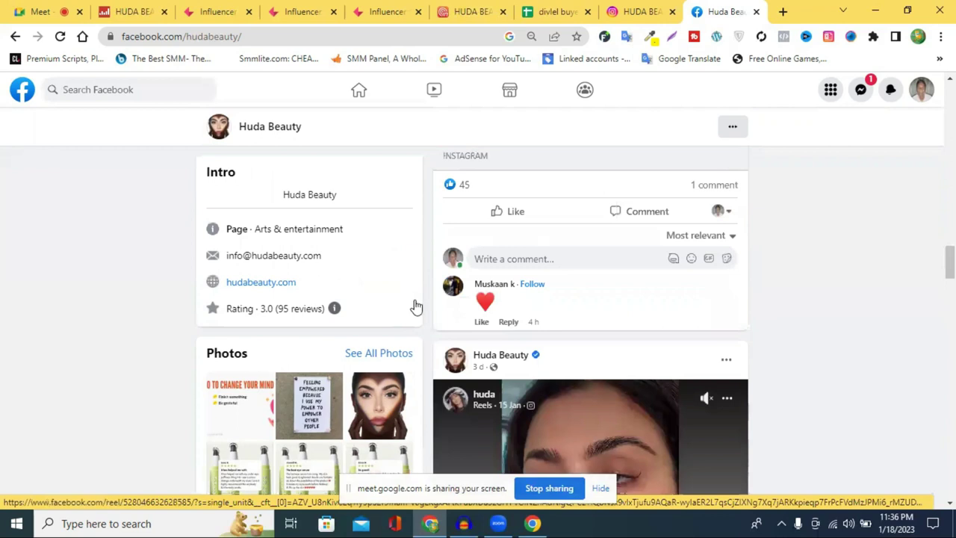
{"action": "scroll", "coordinate": [413, 305], "scroll_direction": "up", "scroll_amount": 5}
{"action": "scroll", "coordinate": [416, 306], "scroll_direction": "up", "scroll_amount": 5}
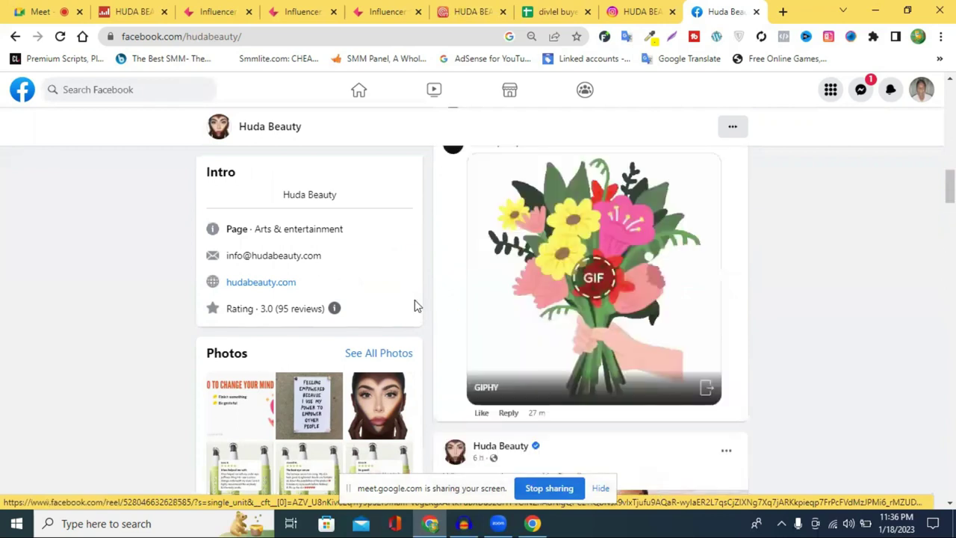
{"action": "left_click", "coordinate": [630, 11]}
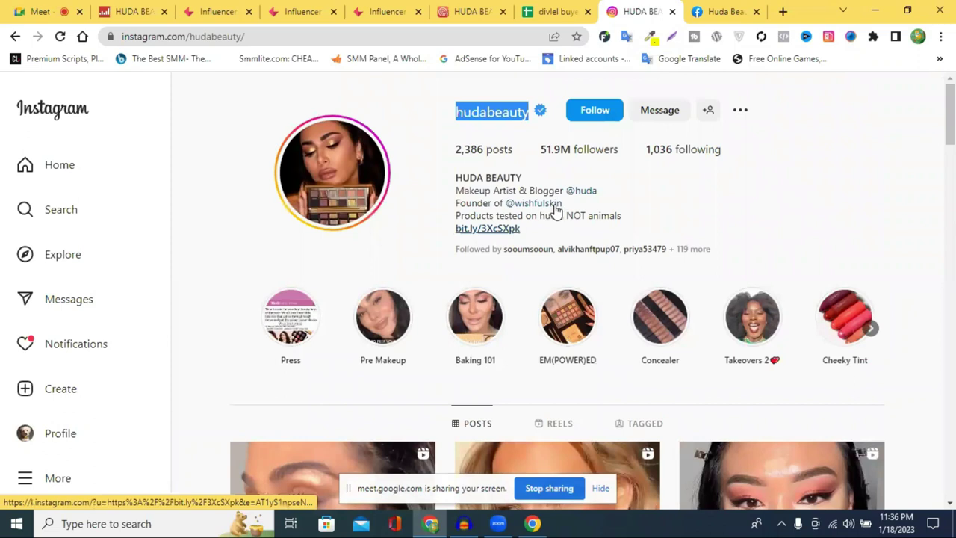
{"action": "right_click", "coordinate": [535, 131]}
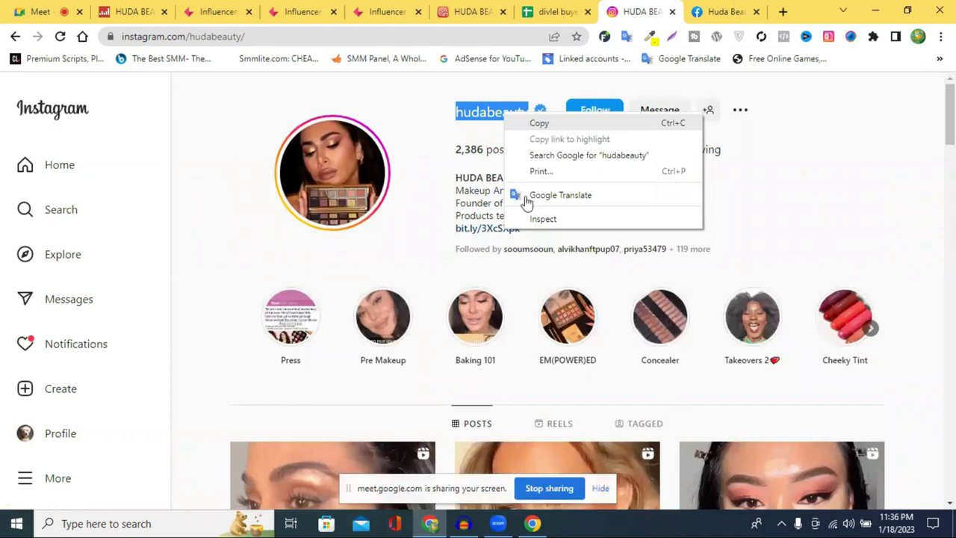
{"action": "key", "text": "ctrl+Tab"}
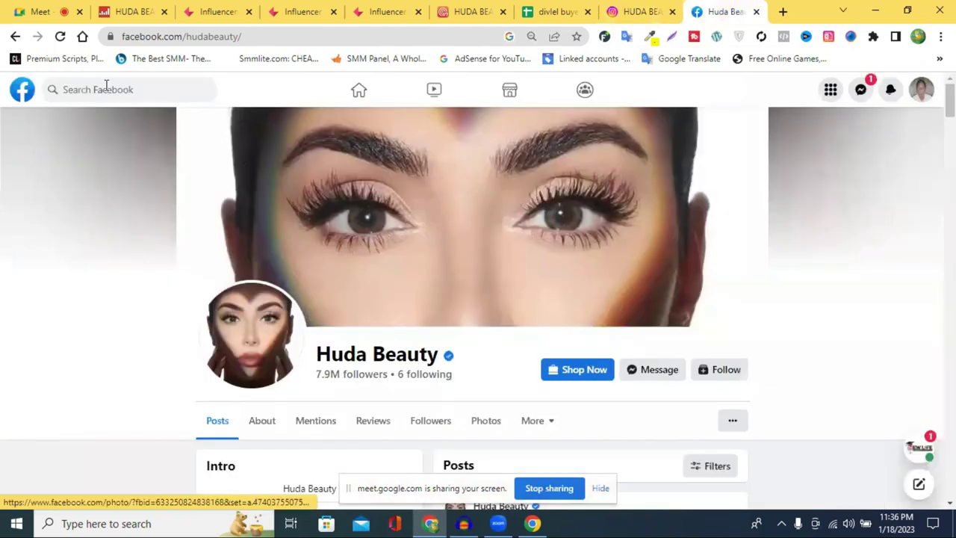
{"action": "left_click", "coordinate": [106, 87]}
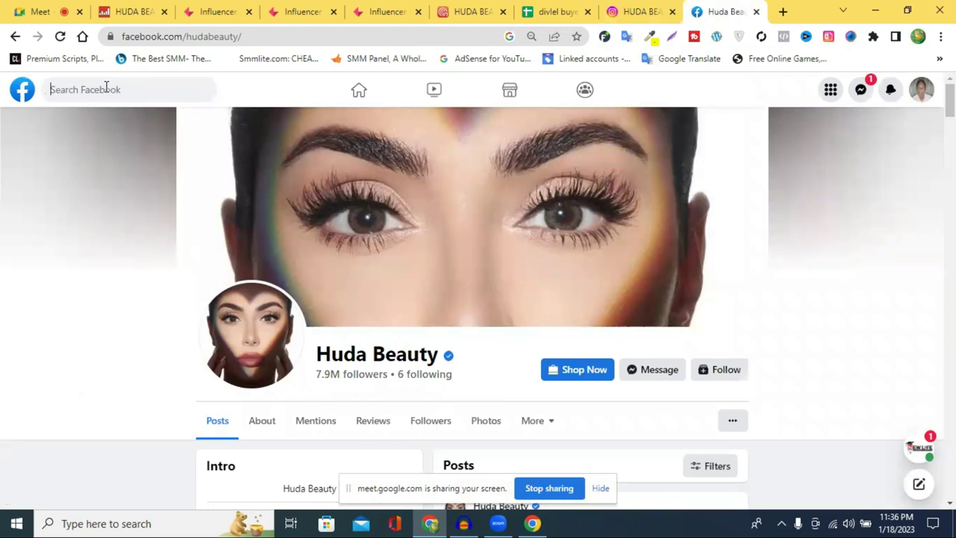
{"action": "type", "text": "hudabeauty"}
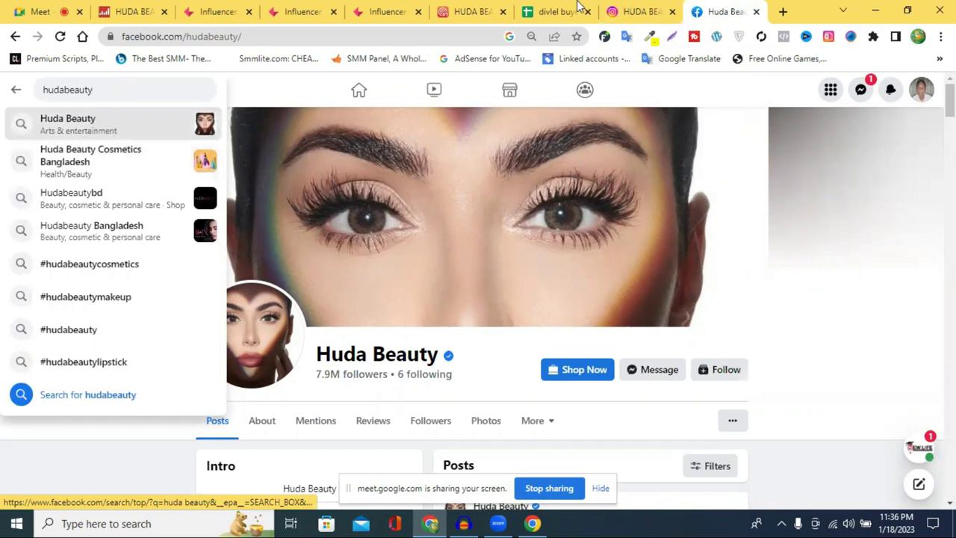
Step: Review the Instagram profile's bio and the Huda Beauty Facebook page's intro and recent posts for contact details
{"action": "left_click", "coordinate": [639, 12]}
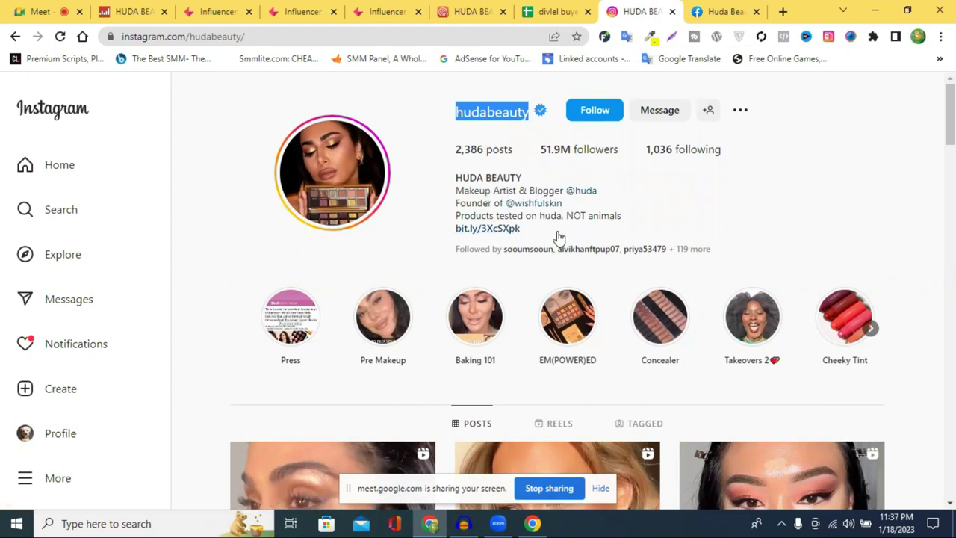
{"action": "left_click_drag", "start_coordinate": [499, 190], "coordinate": [538, 191]}
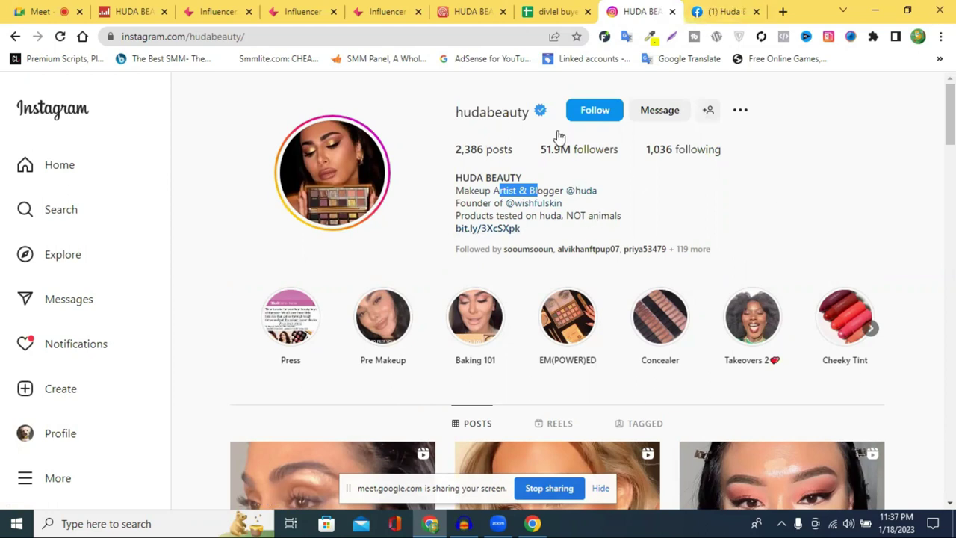
{"action": "key", "text": "ctrl+Tab"}
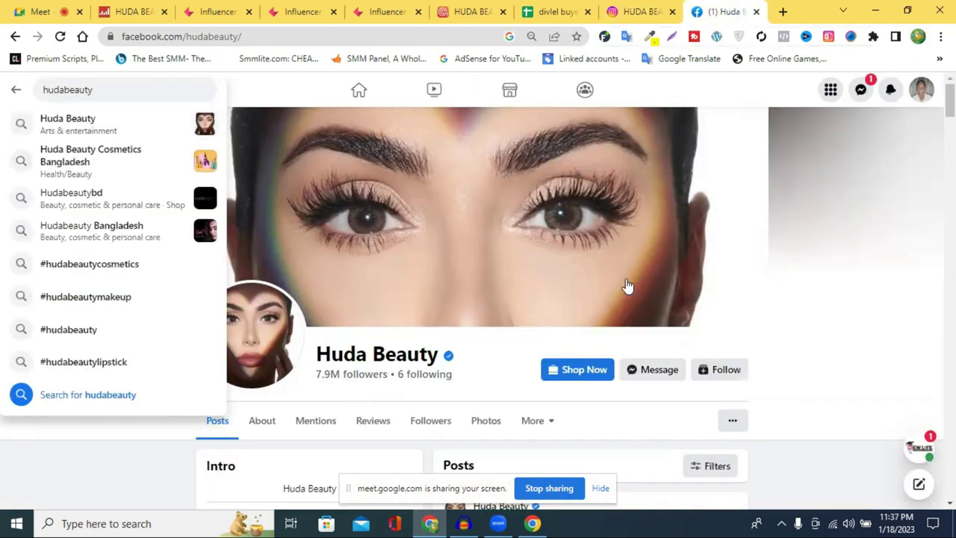
{"action": "scroll", "coordinate": [627, 286], "scroll_direction": "down", "scroll_amount": 3}
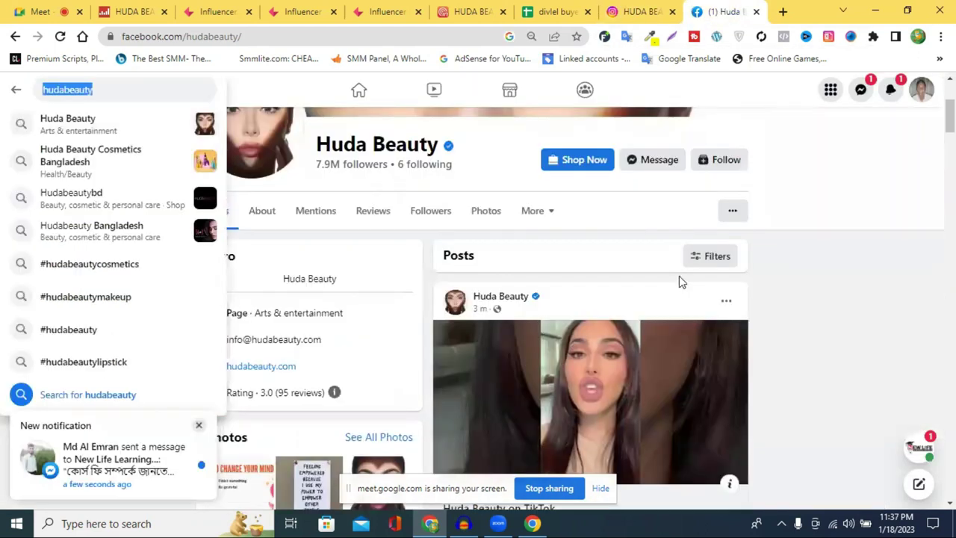
{"action": "left_click", "coordinate": [388, 255]}
{"action": "scroll", "coordinate": [388, 255], "scroll_direction": "down", "scroll_amount": 1}
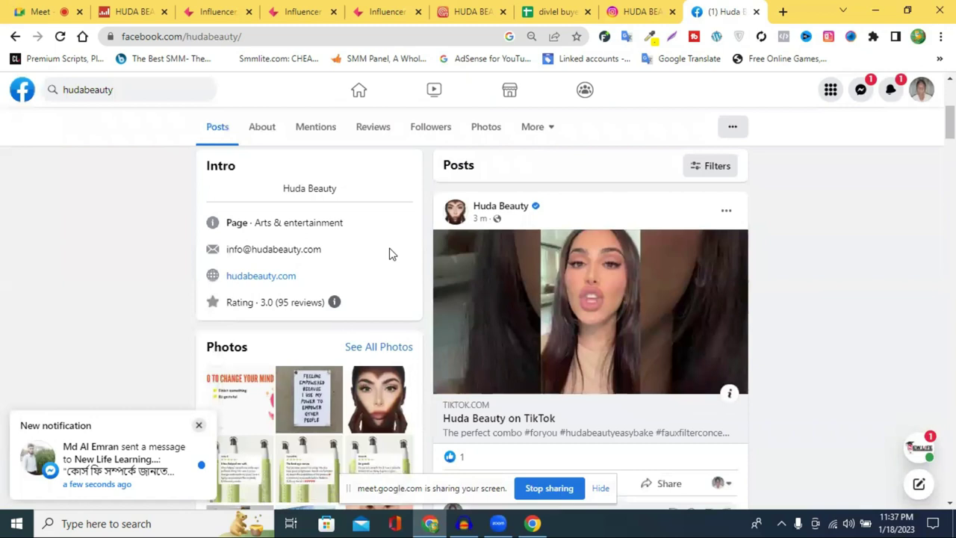
{"action": "scroll", "coordinate": [389, 255], "scroll_direction": "down", "scroll_amount": 2}
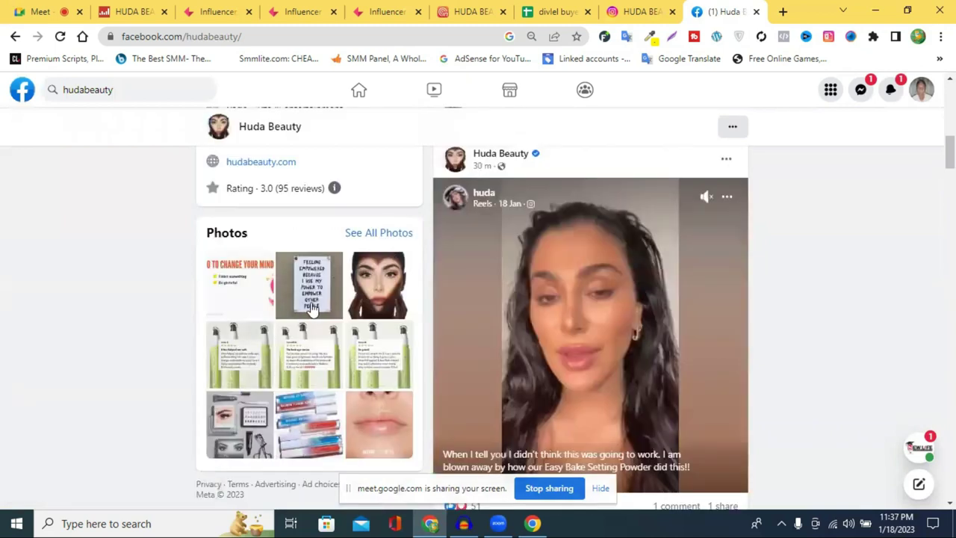
{"action": "scroll", "coordinate": [312, 311], "scroll_direction": "up", "scroll_amount": 2}
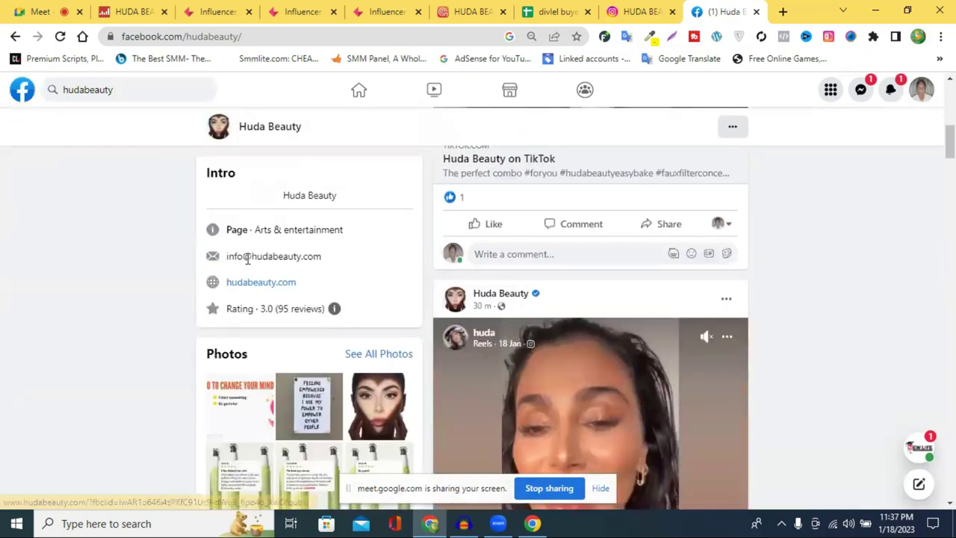
Step: Copy the contact email from the Facebook page's intro into the Email(opt) cell F2 of the buyer's spreadsheet
{"action": "triple_click", "coordinate": [248, 258]}
{"action": "left_click_drag", "start_coordinate": [249, 257], "coordinate": [278, 268]}
{"action": "key", "text": "ctrl+c"}
{"action": "right_click", "coordinate": [277, 267]}
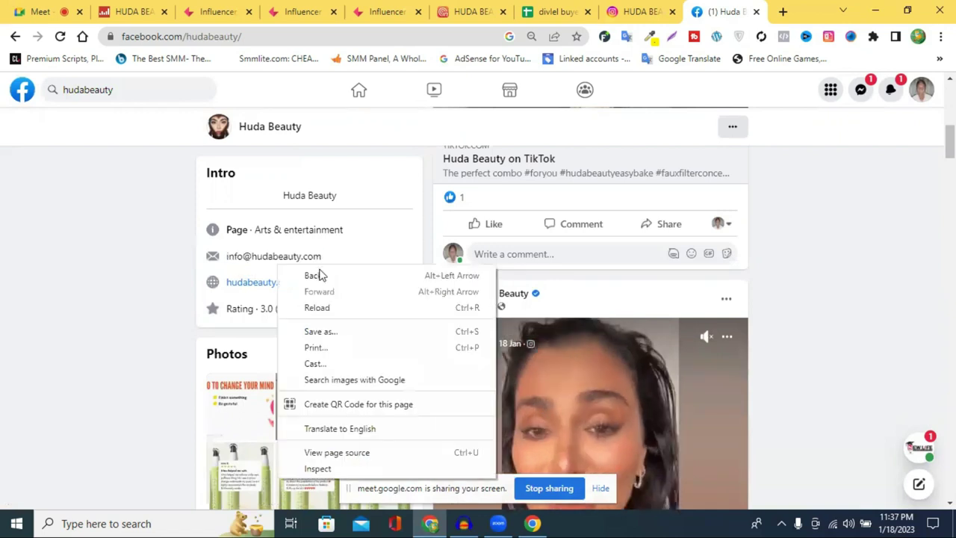
{"action": "right_click", "coordinate": [295, 257]}
{"action": "left_click", "coordinate": [559, 11]}
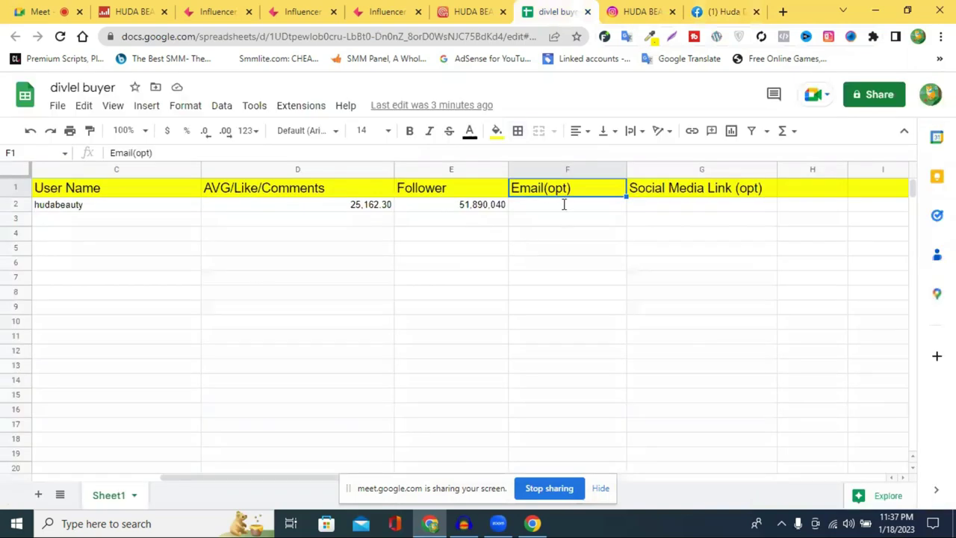
{"action": "left_click", "coordinate": [565, 205]}
{"action": "key", "text": "ctrl+v"}
{"action": "left_click", "coordinate": [730, 269]}
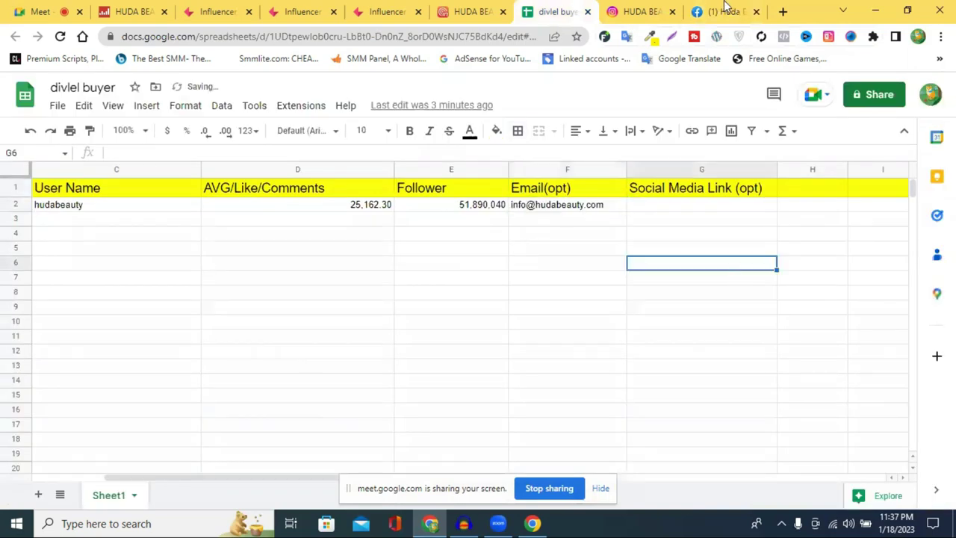
Step: Copy the Huda Beauty Facebook page's URL into the Social Media Link (opt) cell G2 of the spreadsheet
{"action": "left_click", "coordinate": [725, 9]}
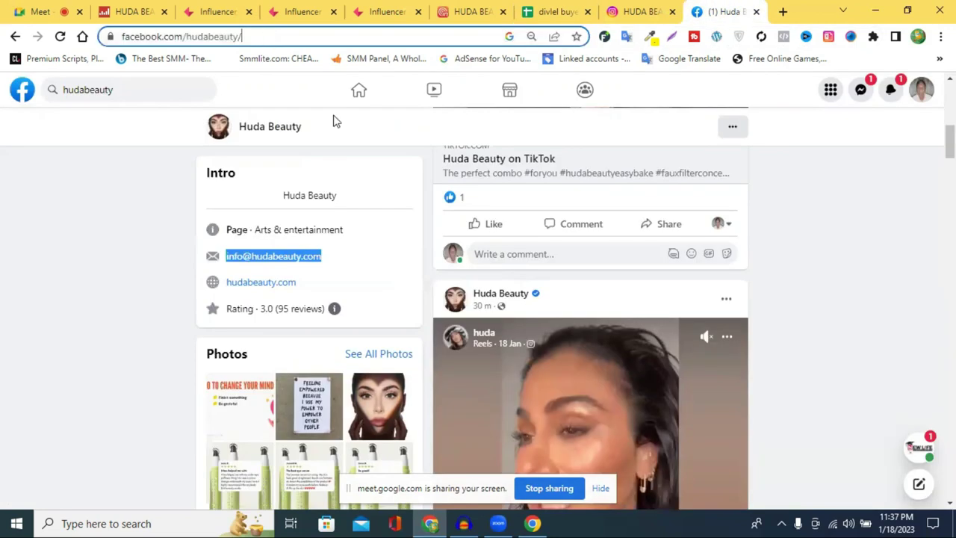
{"action": "right_click", "coordinate": [267, 36]}
{"action": "key", "text": "ctrl+c"}
{"action": "key", "text": "Escape"}
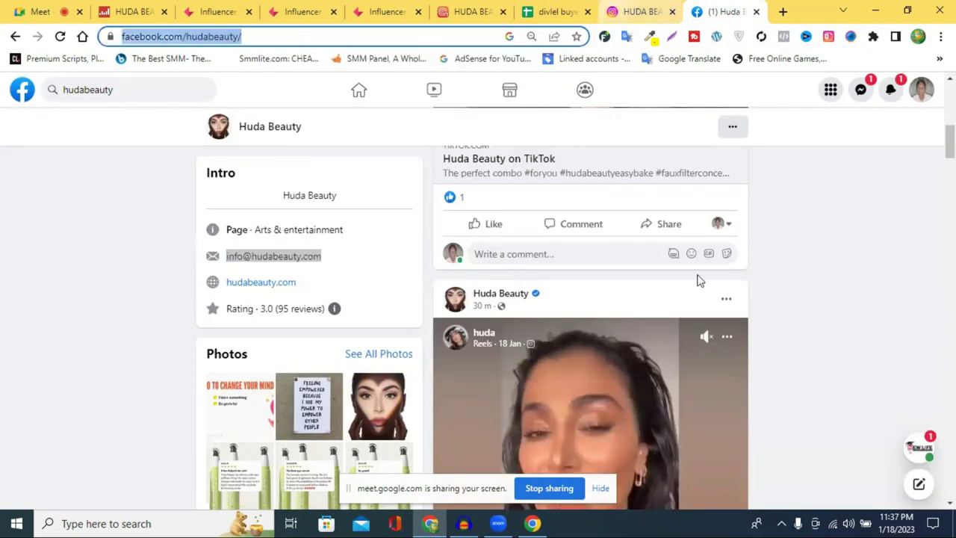
{"action": "key", "text": "ctrl+shift+Tab"}
{"action": "key", "text": "ctrl+shift+Tab"}
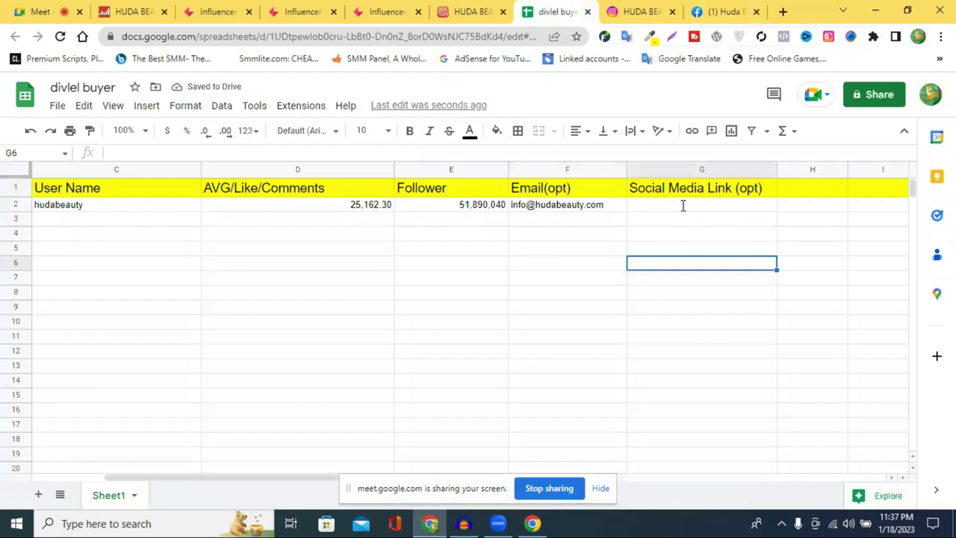
{"action": "left_click", "coordinate": [683, 206]}
{"action": "key", "text": "ctrl+v"}
{"action": "left_click", "coordinate": [641, 295]}
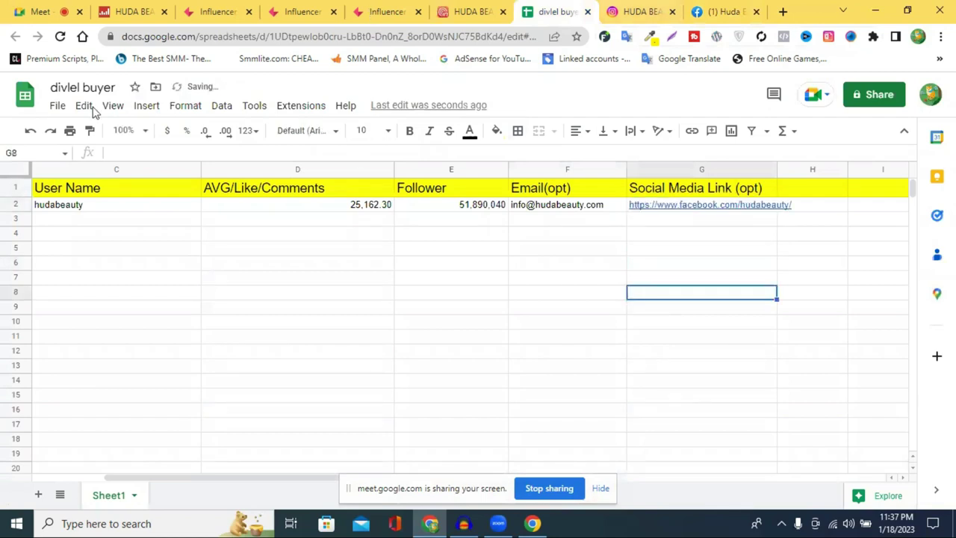
Step: Return to NoxInfluencer's Top 100 Instagram ranking sorted by followers and open the Tasty channel
{"action": "key", "text": "ctrl+shift+Tab"}
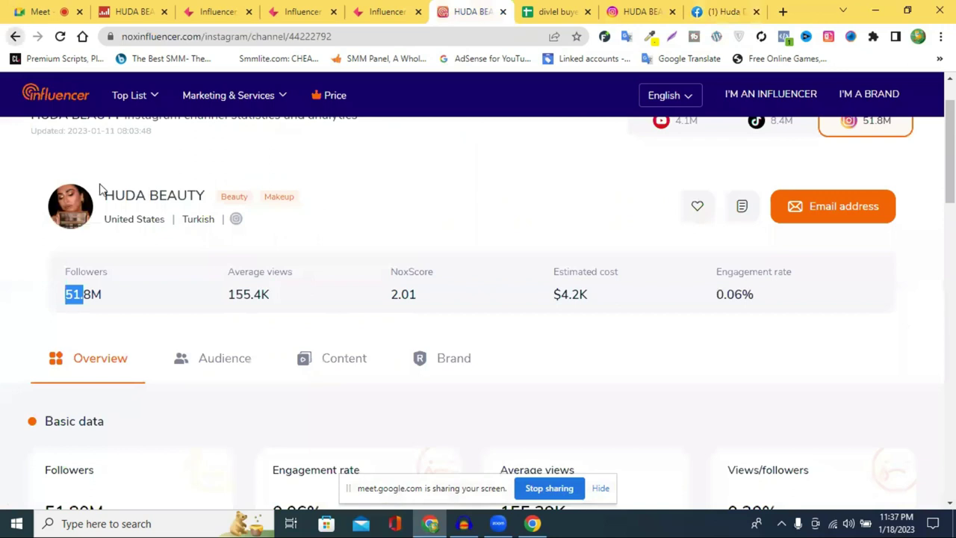
{"action": "key", "text": "F5"}
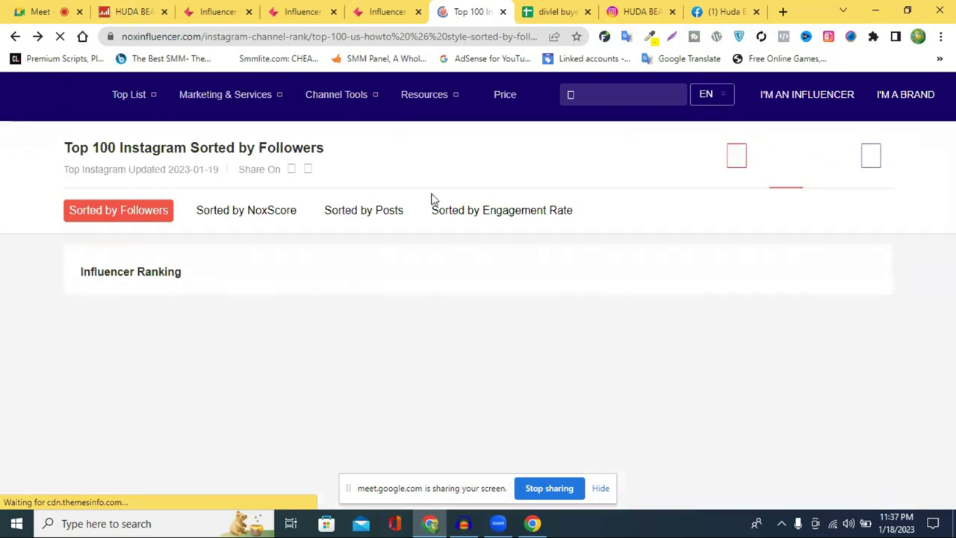
{"action": "scroll", "coordinate": [358, 239], "scroll_direction": "down", "scroll_amount": 2}
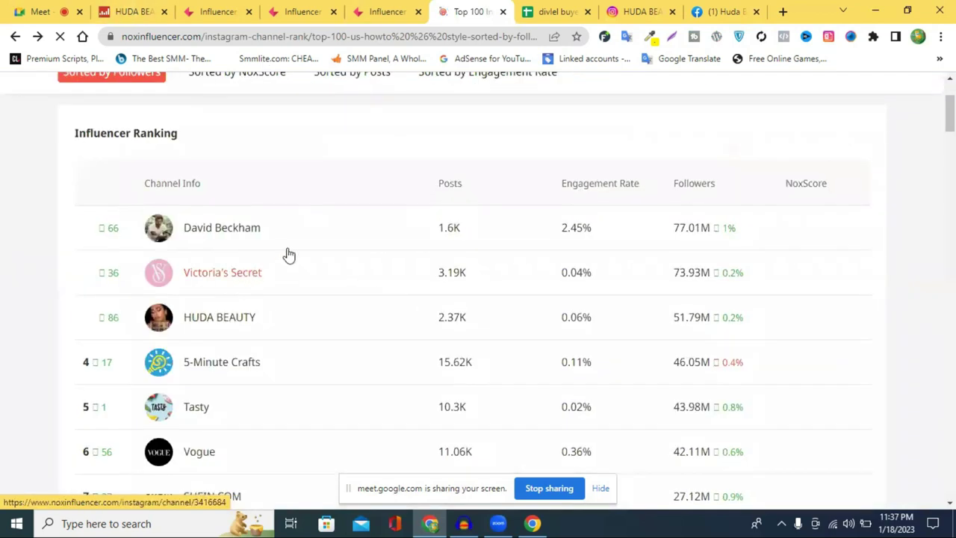
{"action": "scroll", "coordinate": [235, 314], "scroll_direction": "down", "scroll_amount": 1}
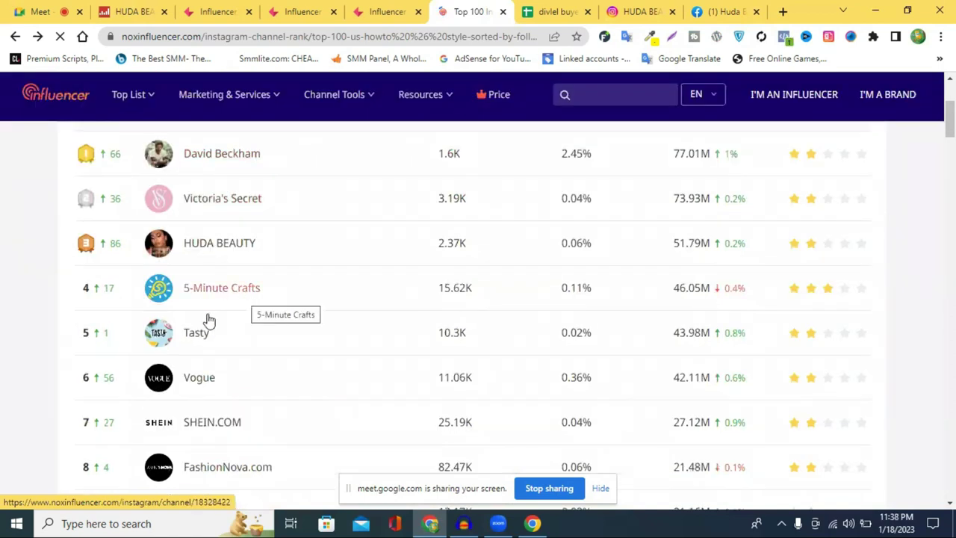
{"action": "scroll", "coordinate": [205, 320], "scroll_direction": "down", "scroll_amount": 1}
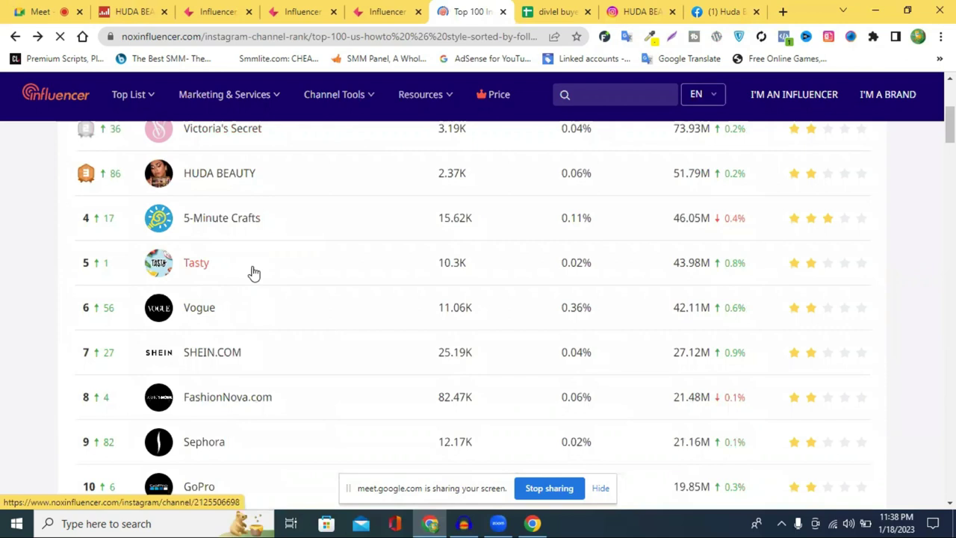
{"action": "left_click", "coordinate": [254, 274]}
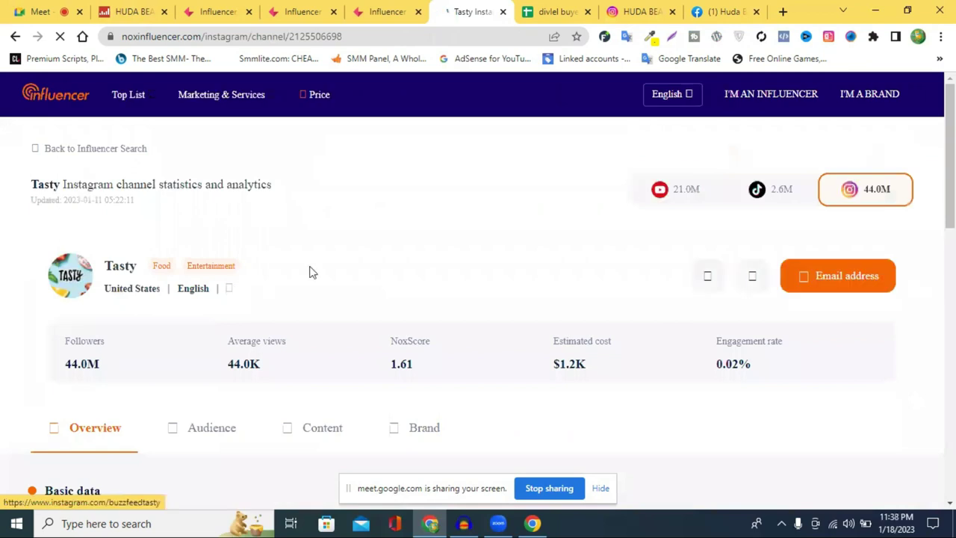
Step: Look over the Tasty channel's statistics and copy the channel name Tasty
{"action": "scroll", "coordinate": [313, 273], "scroll_direction": "down", "scroll_amount": 4}
{"action": "scroll", "coordinate": [312, 273], "scroll_direction": "up", "scroll_amount": 3}
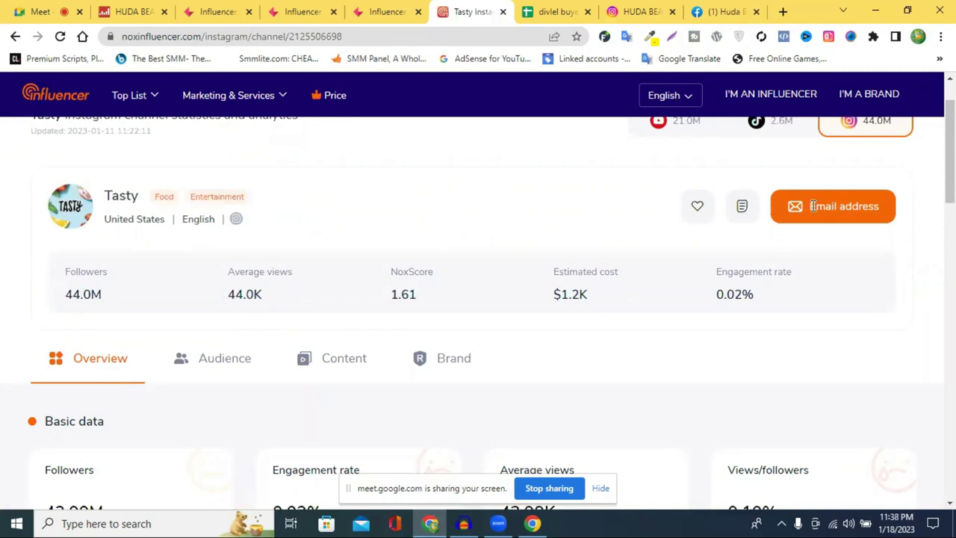
{"action": "left_click_drag", "start_coordinate": [813, 206], "coordinate": [699, 206]}
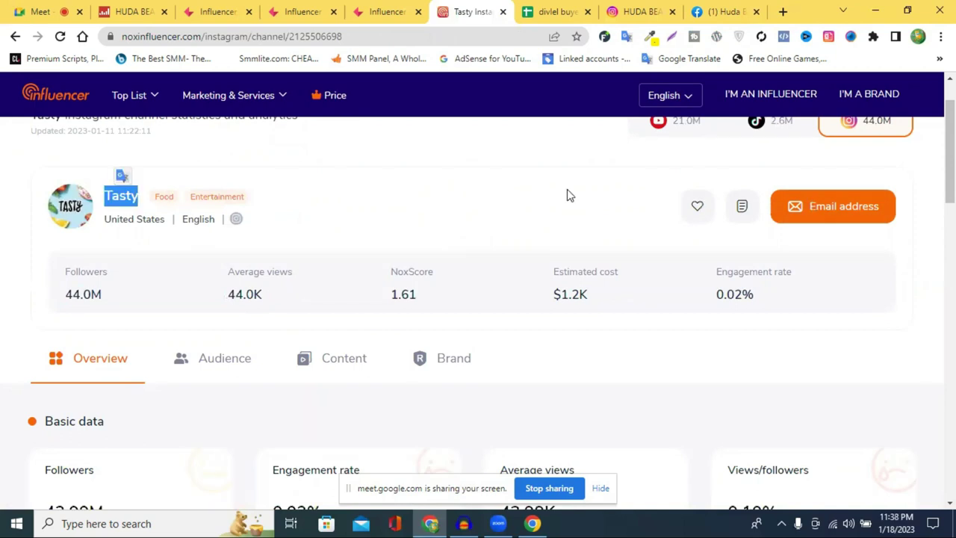
{"action": "scroll", "coordinate": [568, 196], "scroll_direction": "up", "scroll_amount": 1}
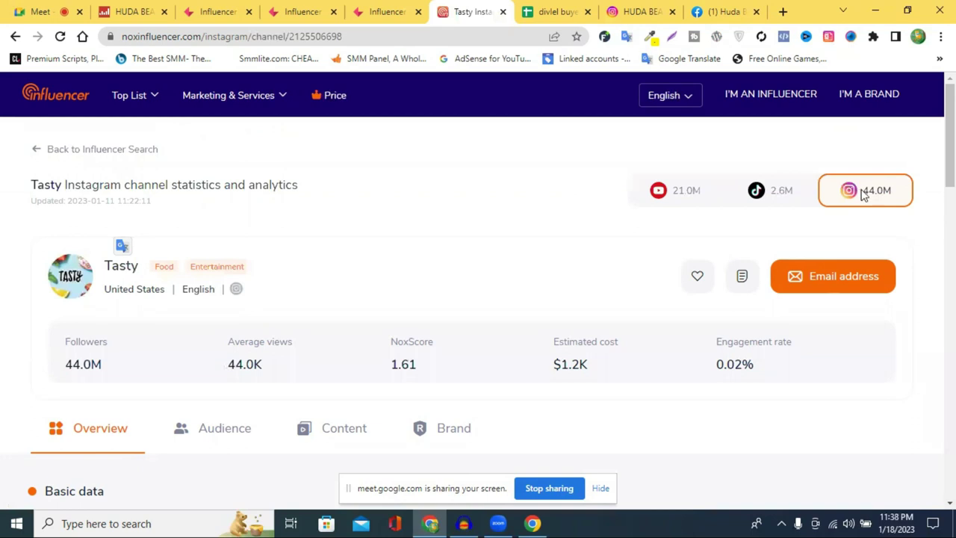
{"action": "double_click", "coordinate": [133, 270]}
{"action": "right_click", "coordinate": [133, 270]}
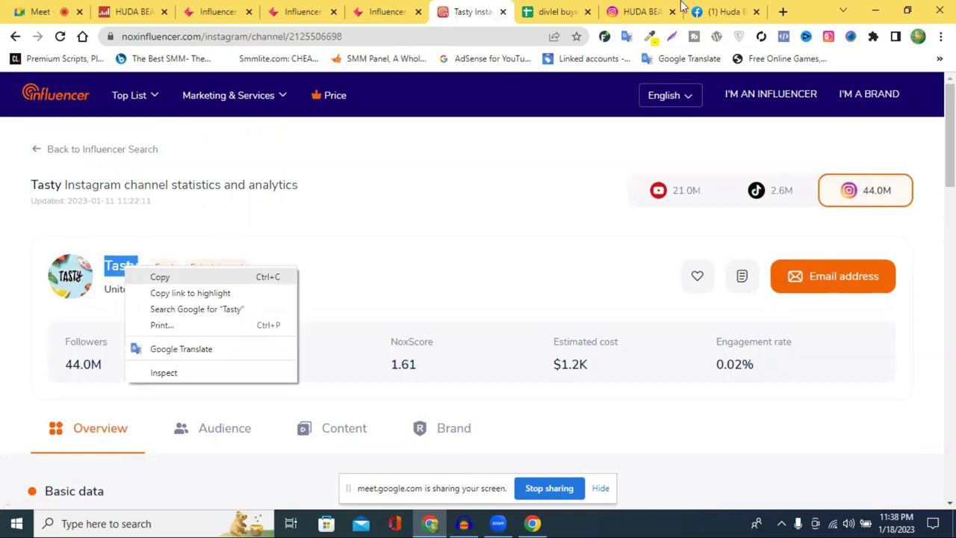
{"action": "left_click", "coordinate": [168, 274]}
Step: Search Instagram for Tasty and open the verified buzzfeedtasty account from the results
{"action": "key", "text": "ctrl+Tab"}
{"action": "key", "text": "ctrl+Tab"}
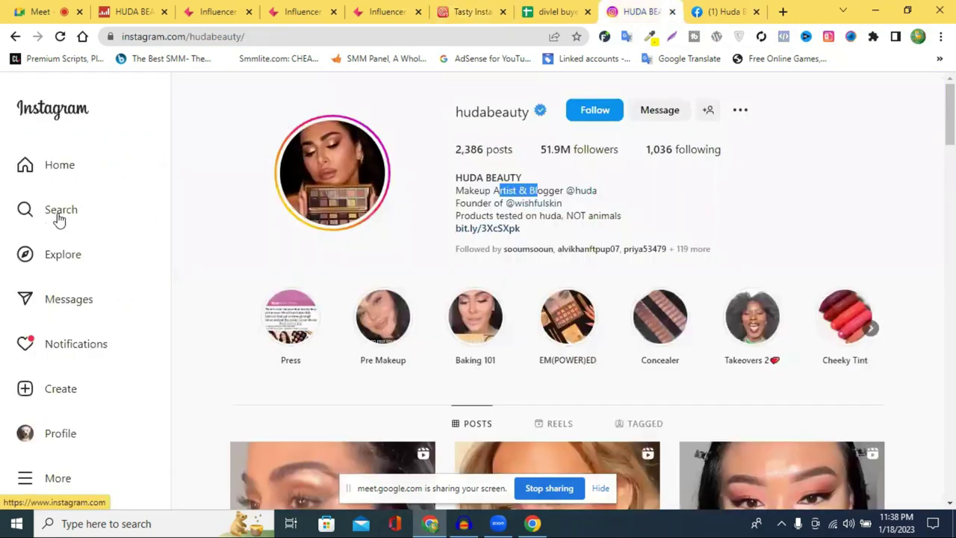
{"action": "left_click", "coordinate": [109, 197]}
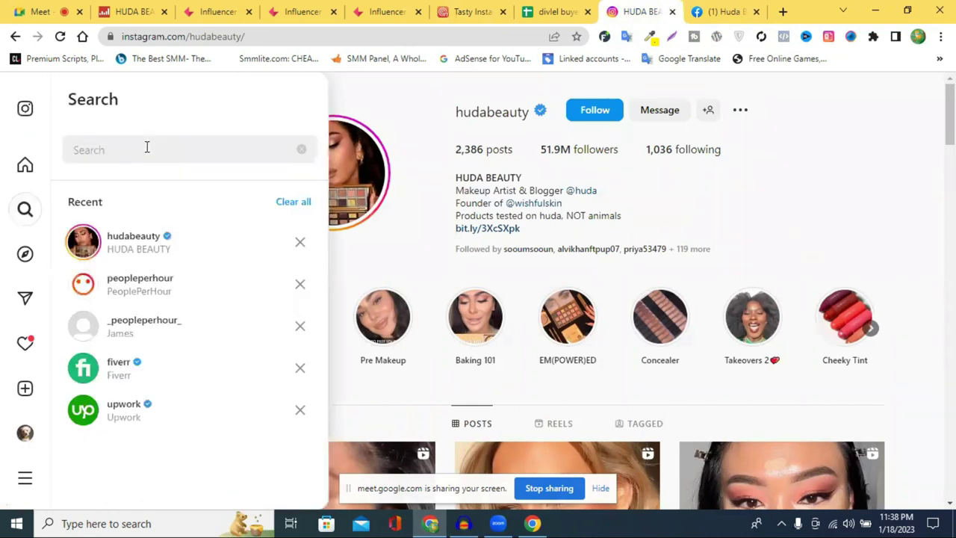
{"action": "type", "text": "Tasty"}
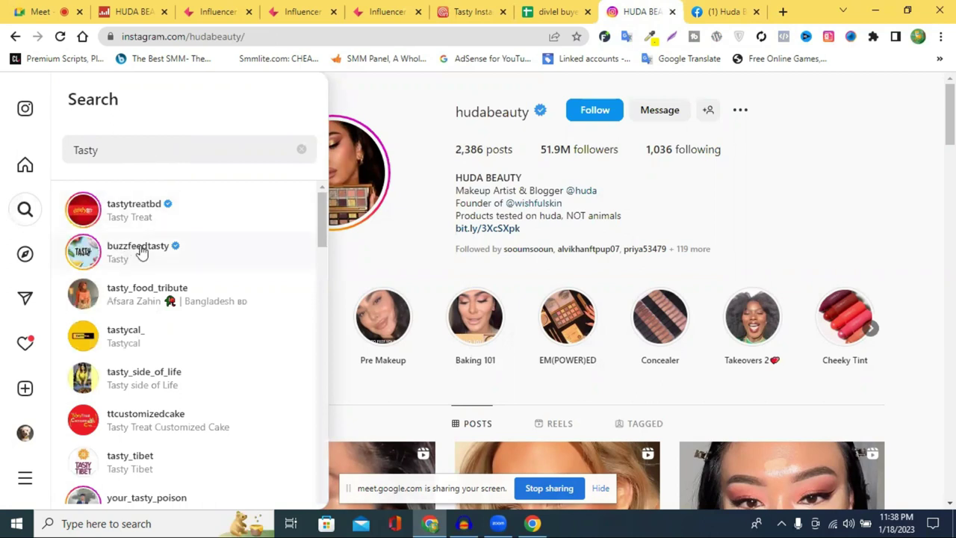
{"action": "left_click", "coordinate": [96, 254]}
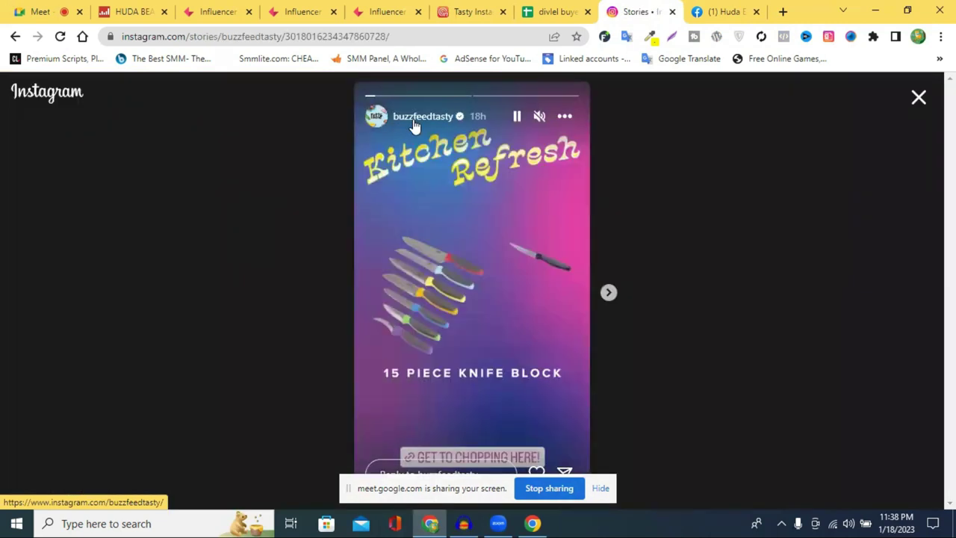
Step: Open the buzzfeedtasty Instagram profile, and find Tasty on Facebook by searching for Tasty and opening the verified media company page
{"action": "left_click", "coordinate": [415, 125]}
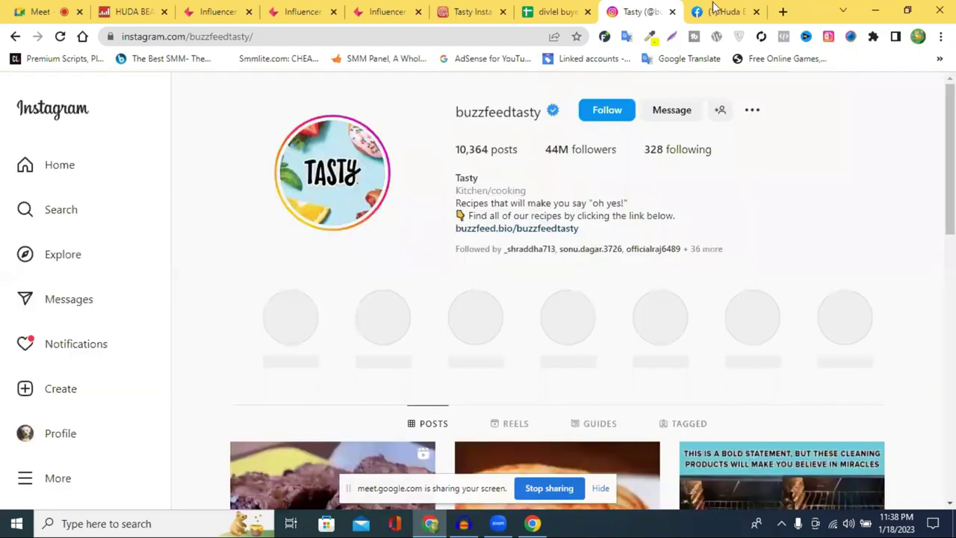
{"action": "left_click", "coordinate": [721, 9]}
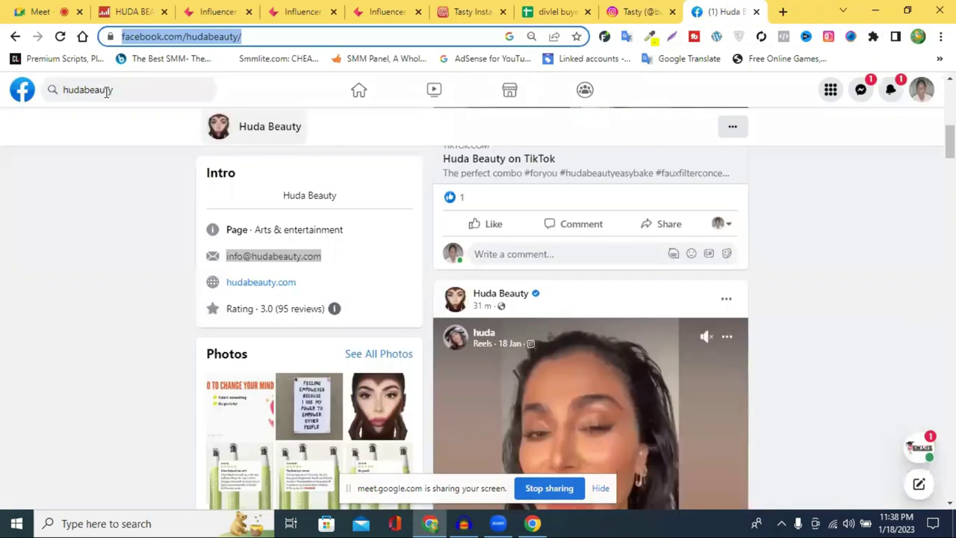
{"action": "left_click", "coordinate": [107, 91]}
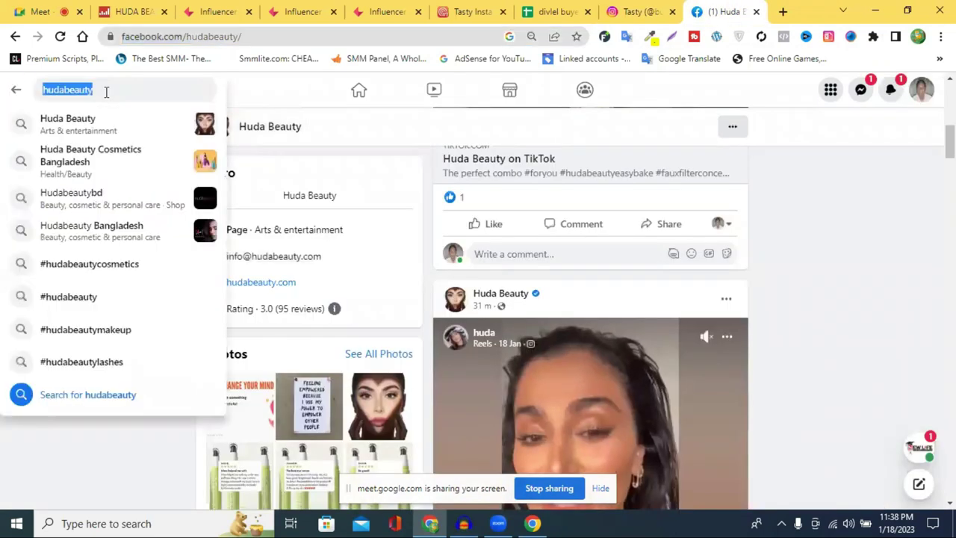
{"action": "type", "text": "Tasty"}
{"action": "key", "text": "Return"}
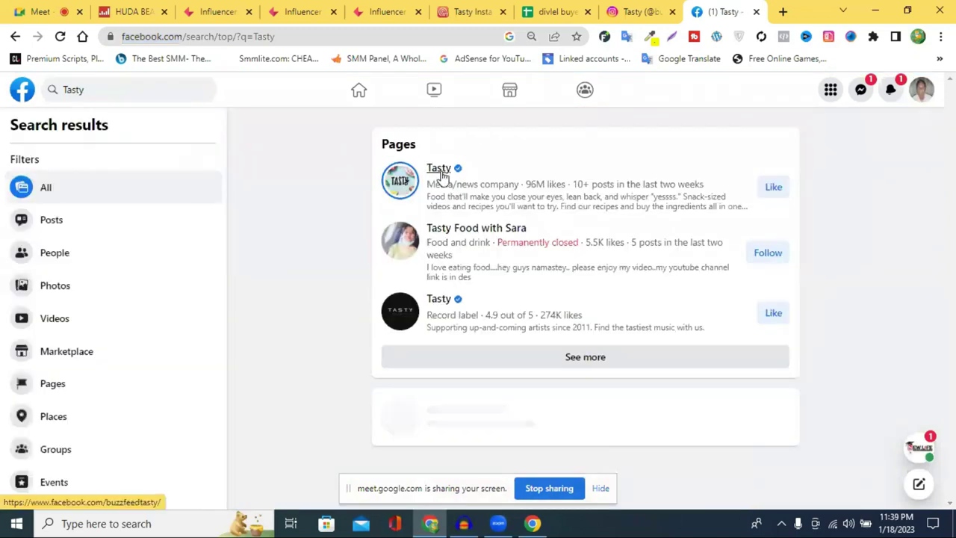
{"action": "left_click", "coordinate": [441, 172]}
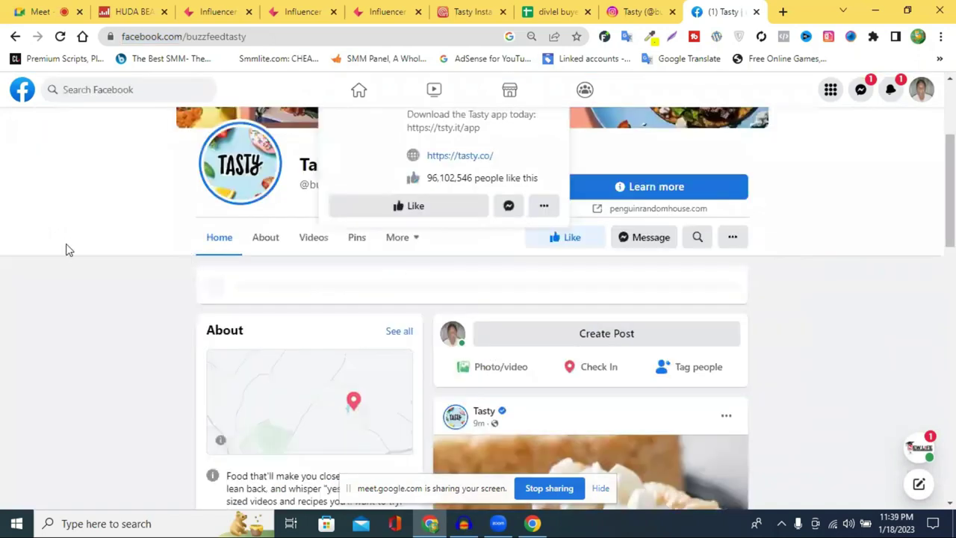
Step: Examine the About section of Tasty's Facebook page for contact details and social links
{"action": "scroll", "coordinate": [67, 248], "scroll_direction": "down", "scroll_amount": 2}
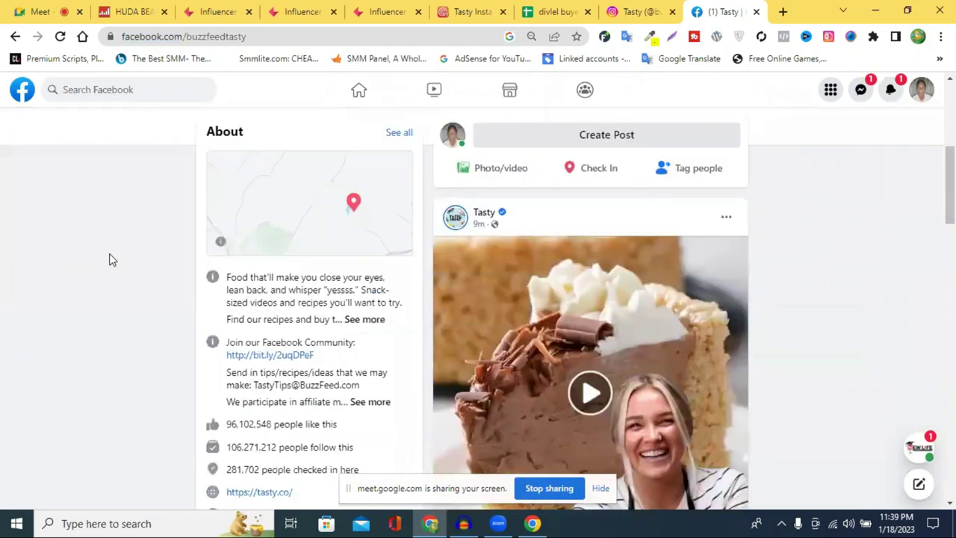
{"action": "scroll", "coordinate": [133, 270], "scroll_direction": "down", "scroll_amount": 4}
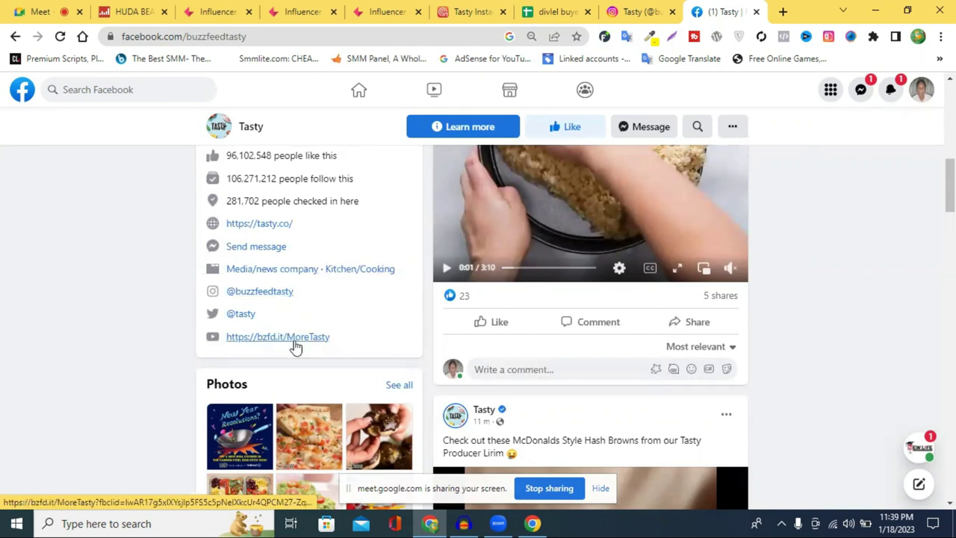
{"action": "scroll", "coordinate": [295, 340], "scroll_direction": "up", "scroll_amount": 2}
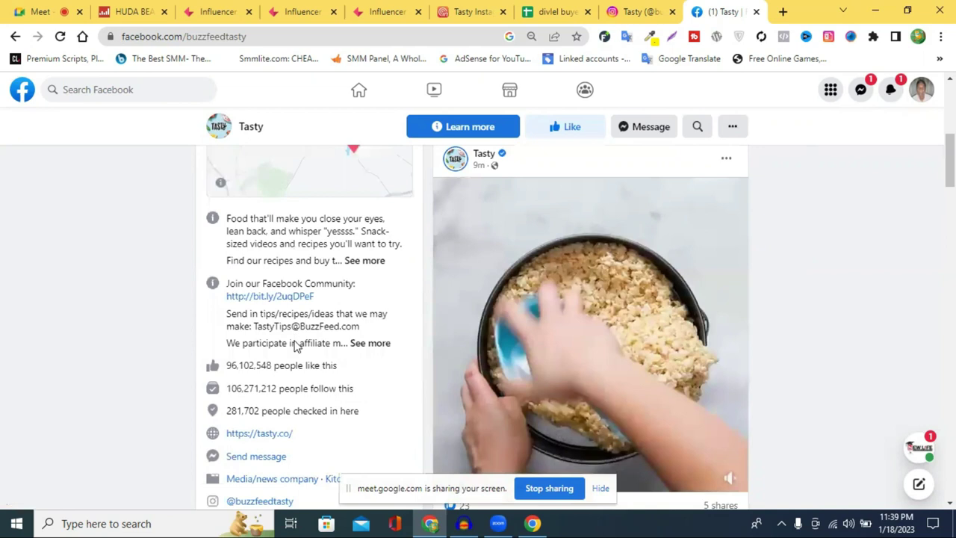
{"action": "scroll", "coordinate": [295, 342], "scroll_direction": "up", "scroll_amount": 2}
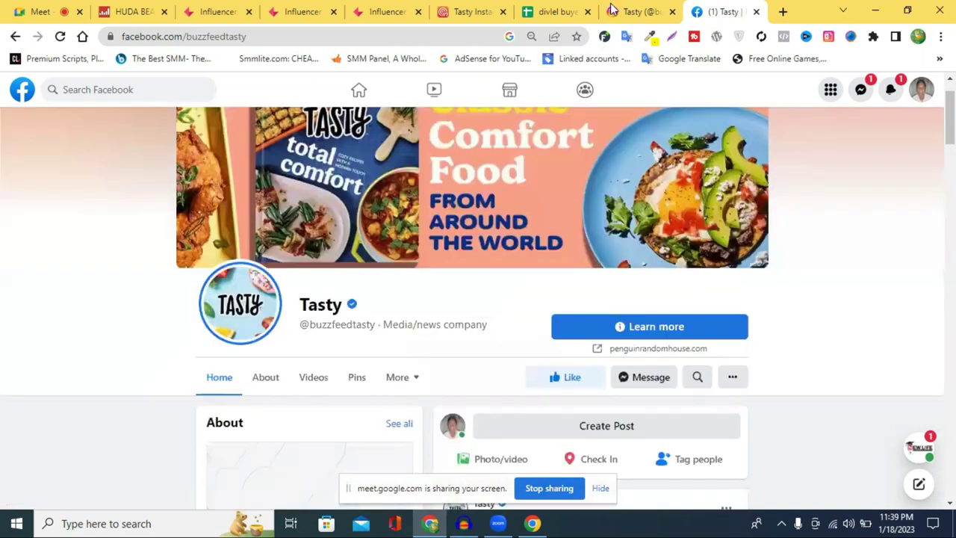
Step: Copy the username buzzfeedtasty from the Instagram profile and look it up among Instagram accounts on Social Blade
{"action": "left_click", "coordinate": [613, 9]}
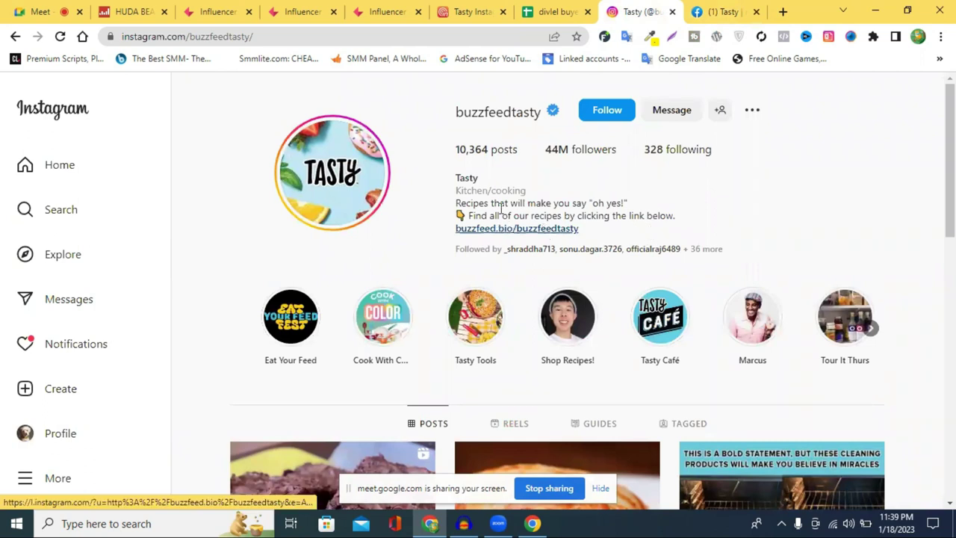
{"action": "double_click", "coordinate": [535, 118]}
{"action": "right_click", "coordinate": [535, 118]}
{"action": "left_click", "coordinate": [358, 6]}
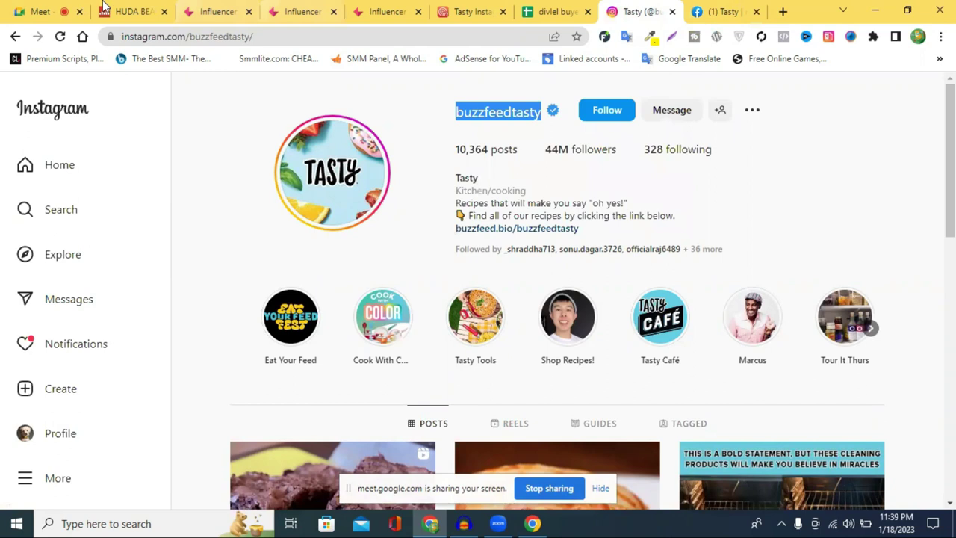
{"action": "key", "text": "ctrl+1"}
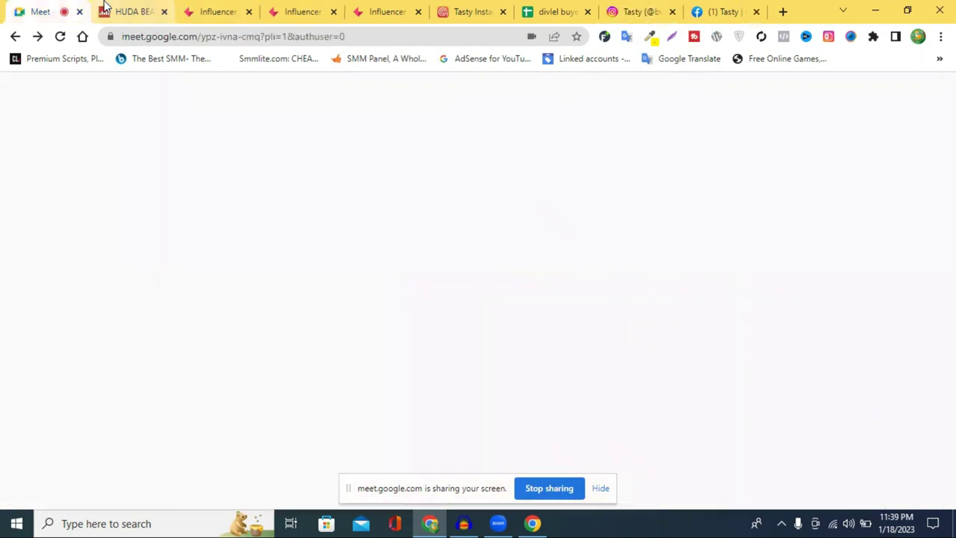
{"action": "left_click", "coordinate": [105, 8]}
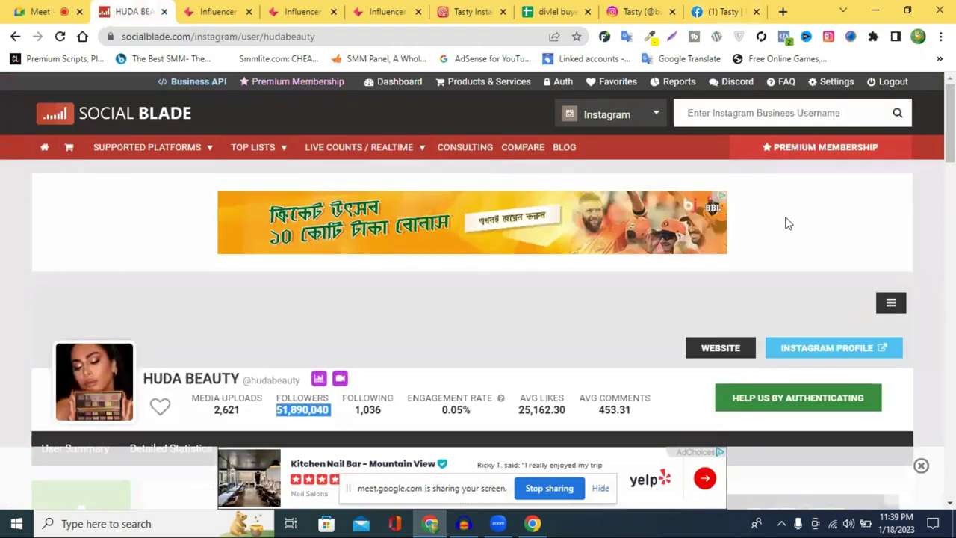
{"action": "right_click", "coordinate": [756, 111]}
{"action": "key", "text": "Return"}
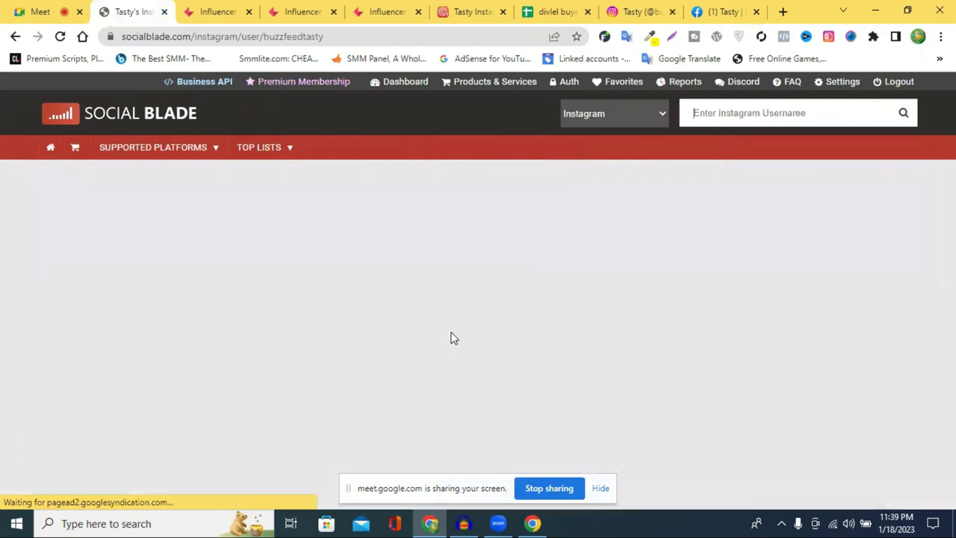
Step: Copy Tasty's follower count 44,049,144 from Social Blade into the Follower cell E3 of the divlel buyer spreadsheet
{"action": "scroll", "coordinate": [451, 339], "scroll_direction": "down", "scroll_amount": 3}
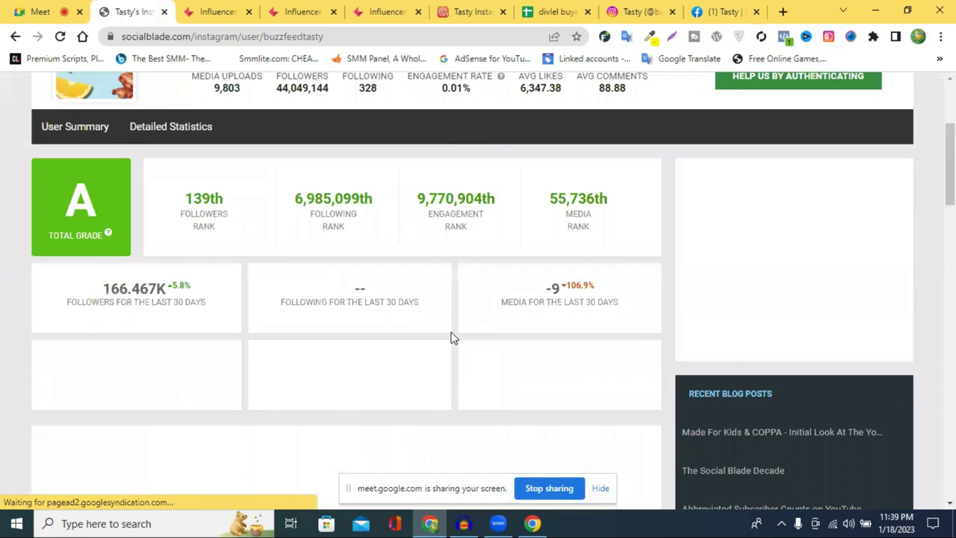
{"action": "scroll", "coordinate": [452, 339], "scroll_direction": "up", "scroll_amount": 3}
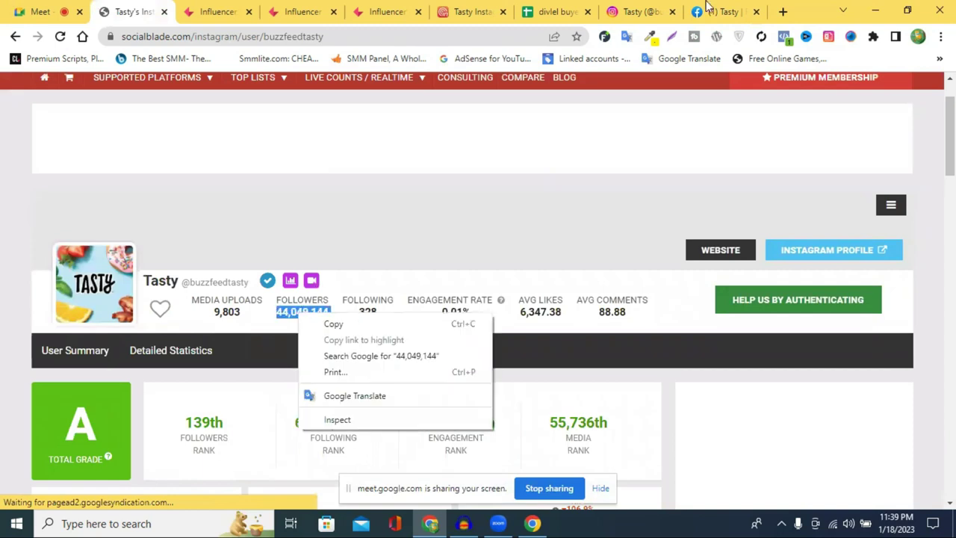
{"action": "key", "text": "ctrl+7"}
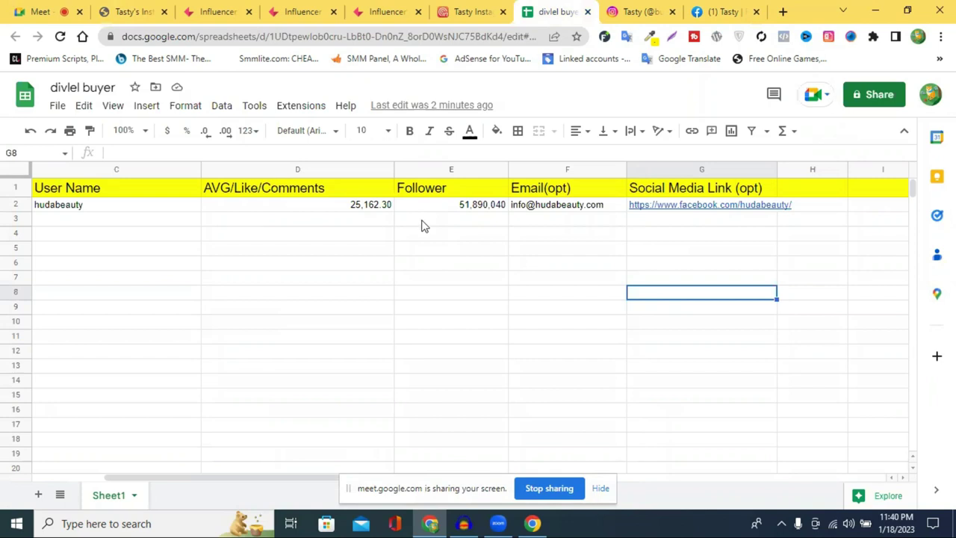
{"action": "key", "text": "ctrl+z"}
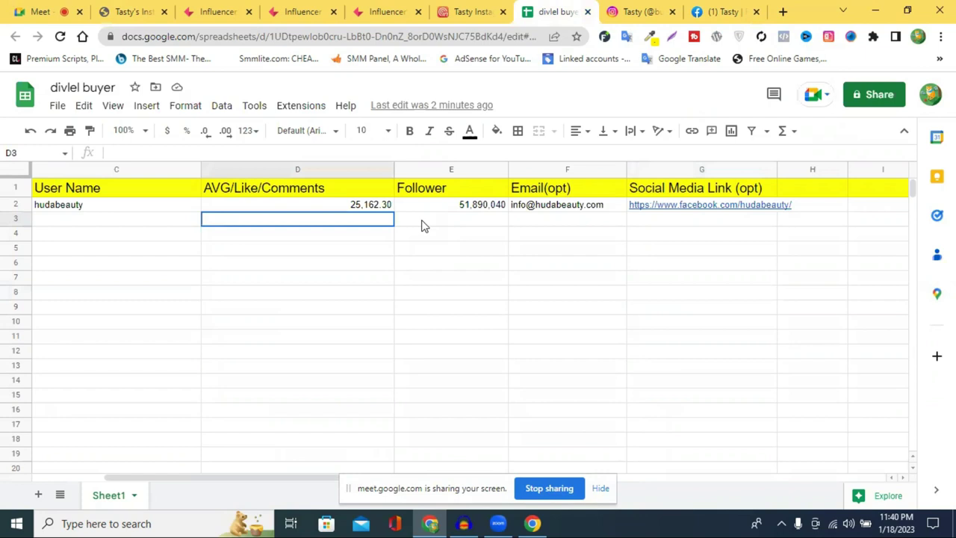
{"action": "double_click", "coordinate": [423, 221]}
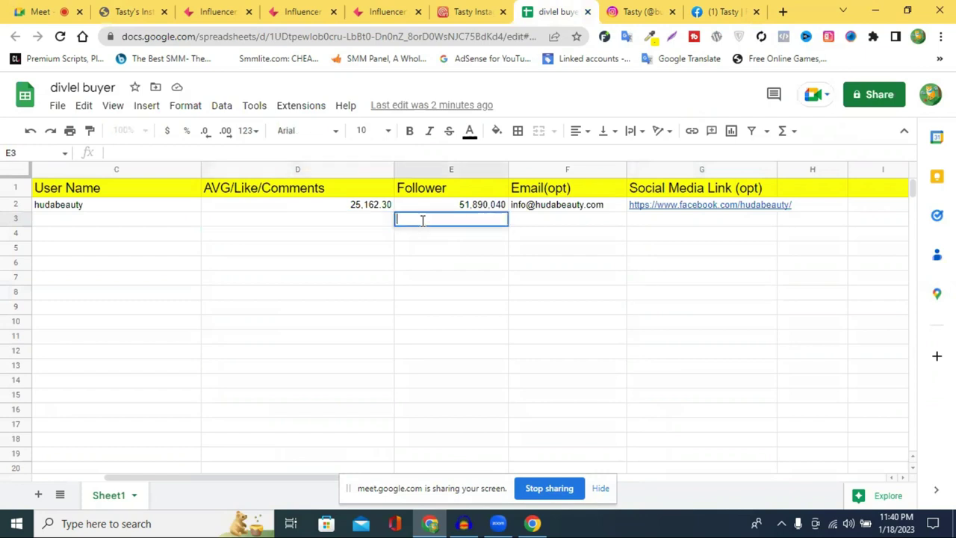
{"action": "key", "text": "ctrl+v"}
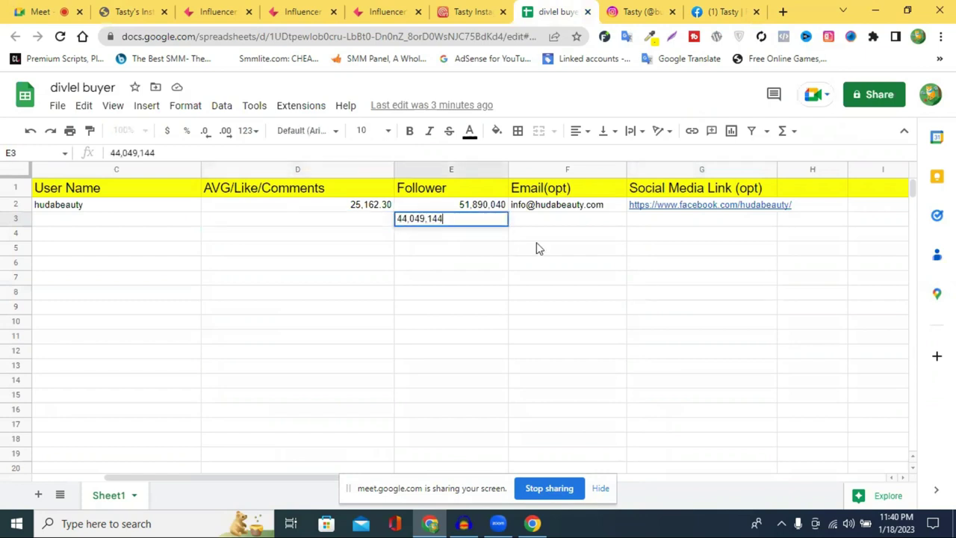
{"action": "left_click", "coordinate": [538, 243]}
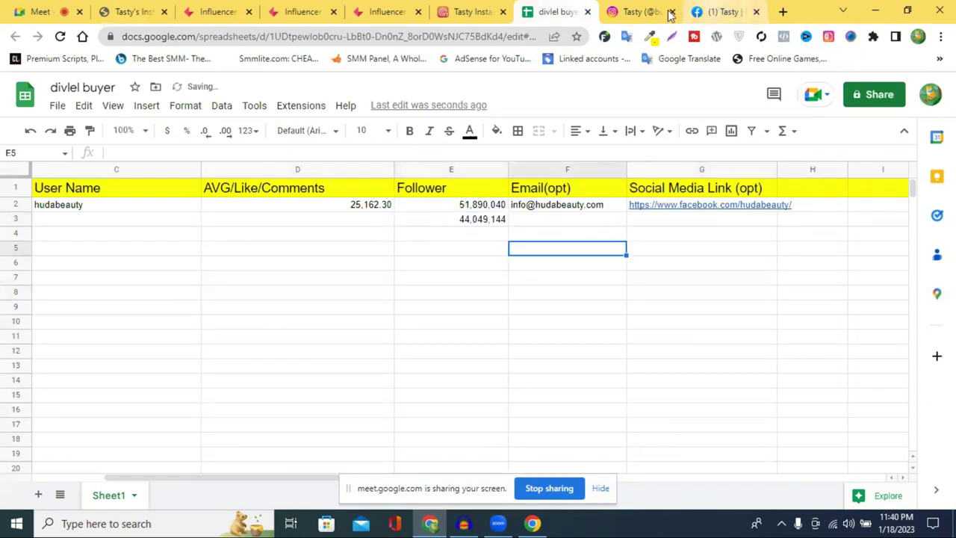
Step: Copy Tasty's average likes 6,347.38 from Social Blade into the AVG/Like/Comments cell D3 of the spreadsheet
{"action": "left_click", "coordinate": [134, 12]}
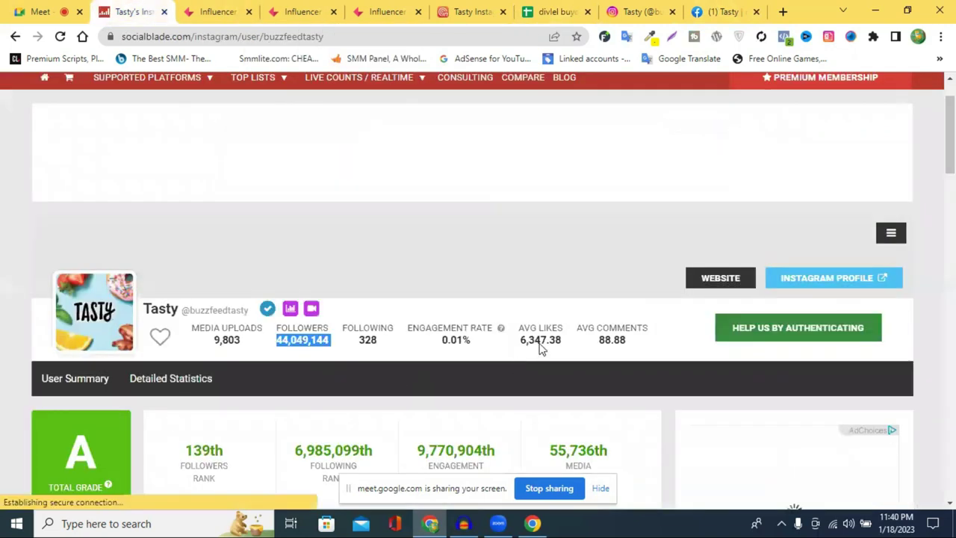
{"action": "left_click_drag", "start_coordinate": [521, 339], "coordinate": [545, 340]}
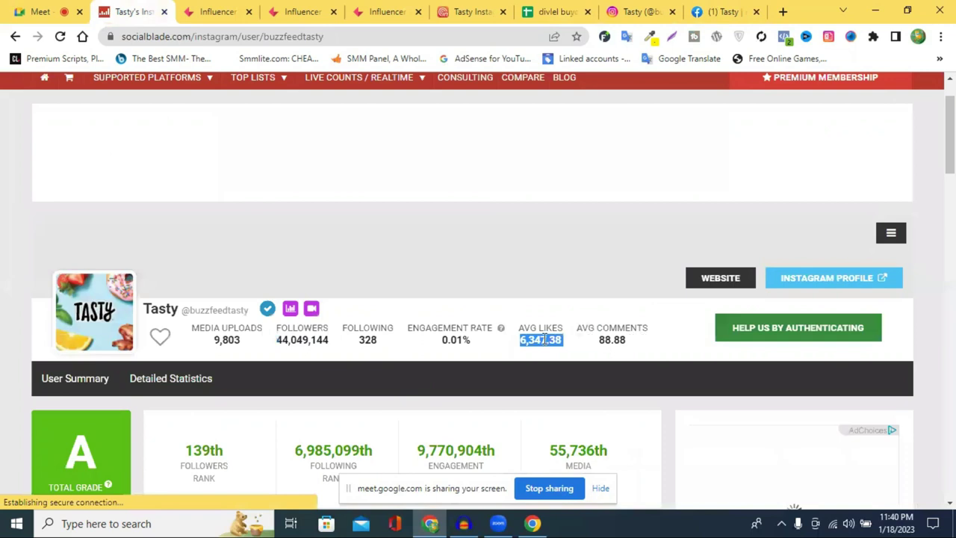
{"action": "right_click", "coordinate": [590, 352]}
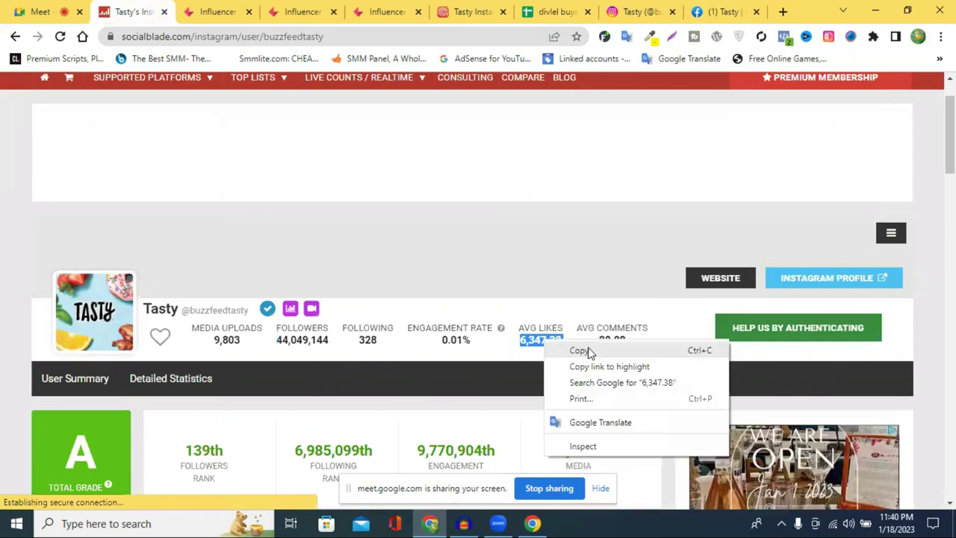
{"action": "left_click", "coordinate": [616, 323]}
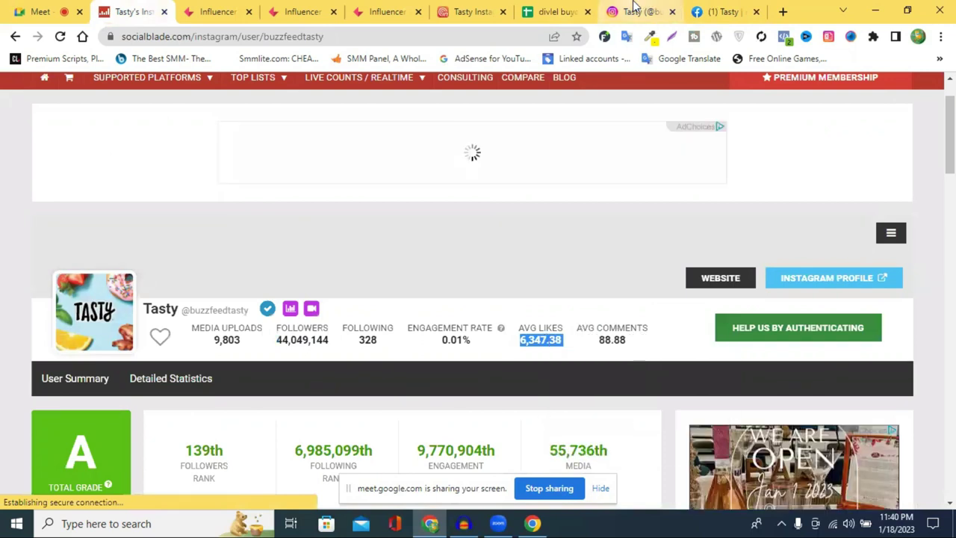
{"action": "left_click", "coordinate": [556, 11]}
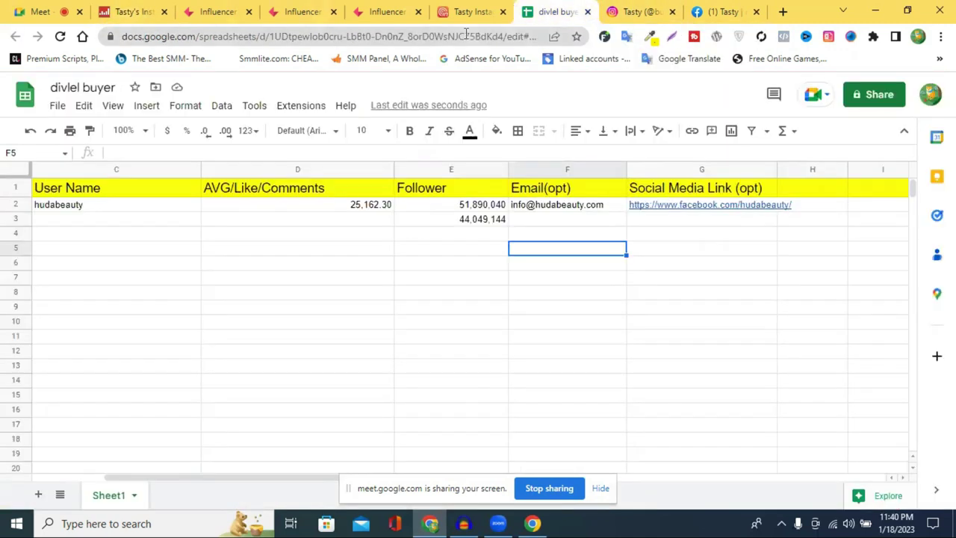
{"action": "left_click", "coordinate": [337, 226]}
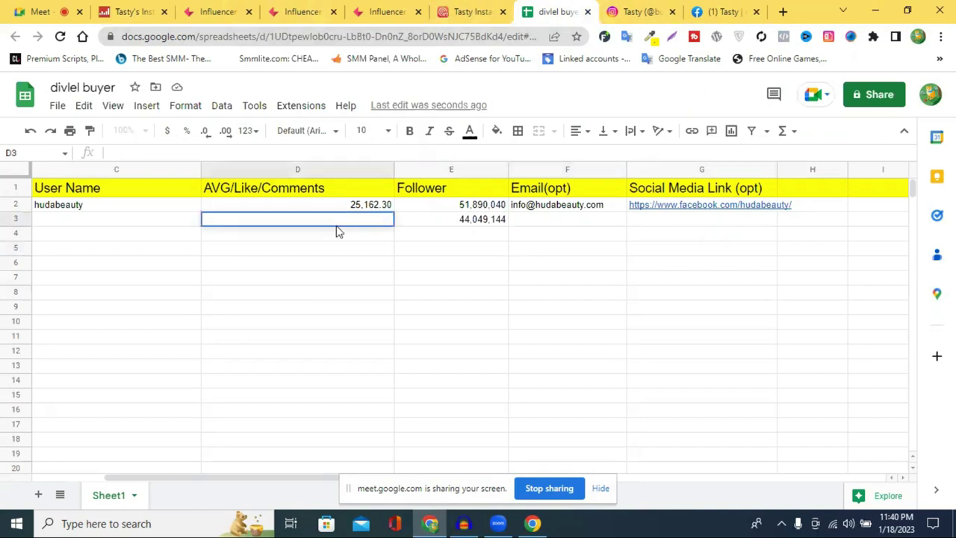
{"action": "type", "text": "6,347.38"}
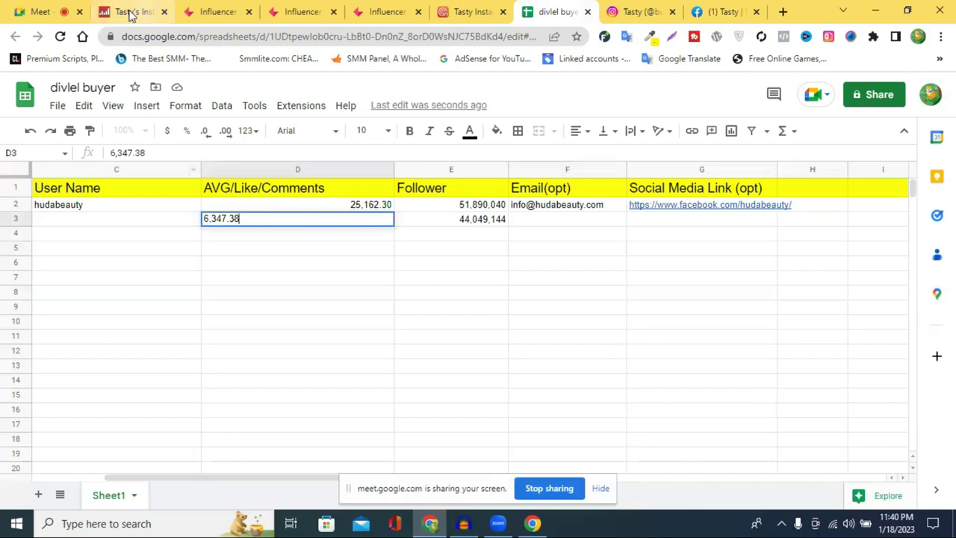
Step: Return to Tasty's Social Blade page and check the average comments and average likes figures
{"action": "key", "text": "ctrl+2"}
{"action": "scroll", "coordinate": [622, 269], "scroll_direction": "down", "scroll_amount": 1}
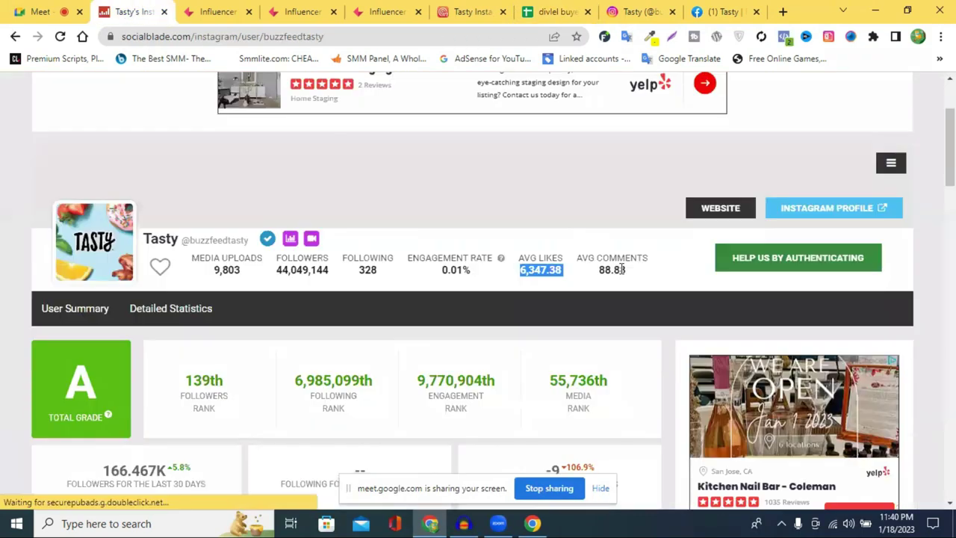
{"action": "double_click", "coordinate": [621, 270]}
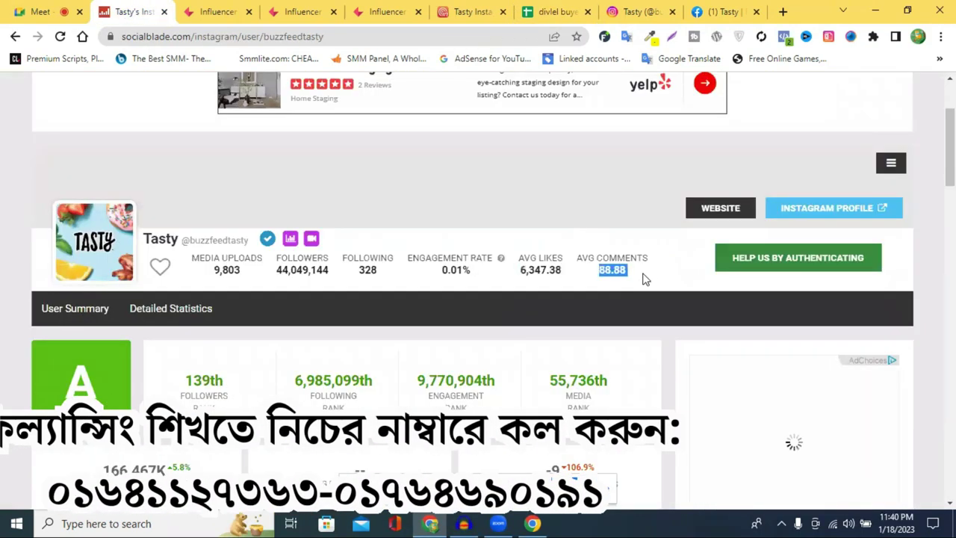
{"action": "left_click", "coordinate": [547, 269]}
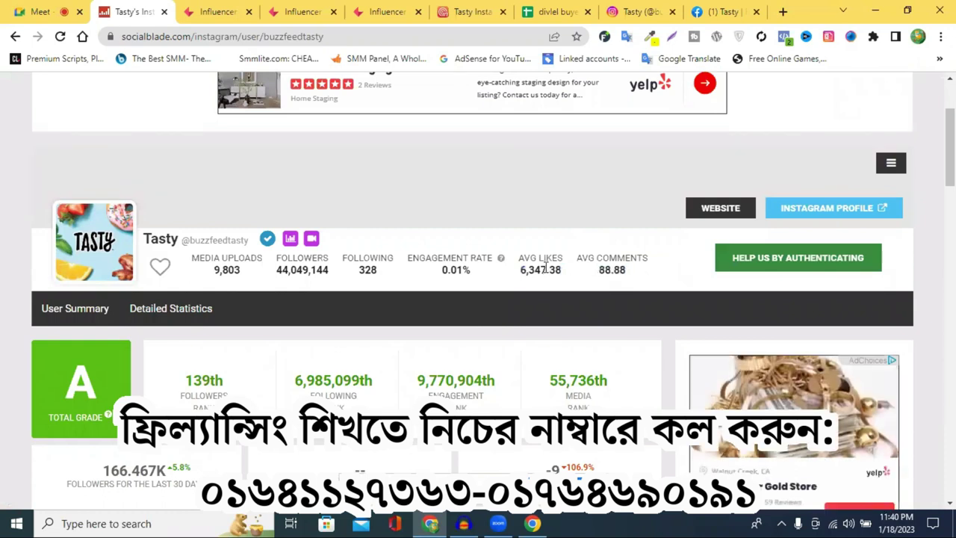
{"action": "double_click", "coordinate": [557, 270]}
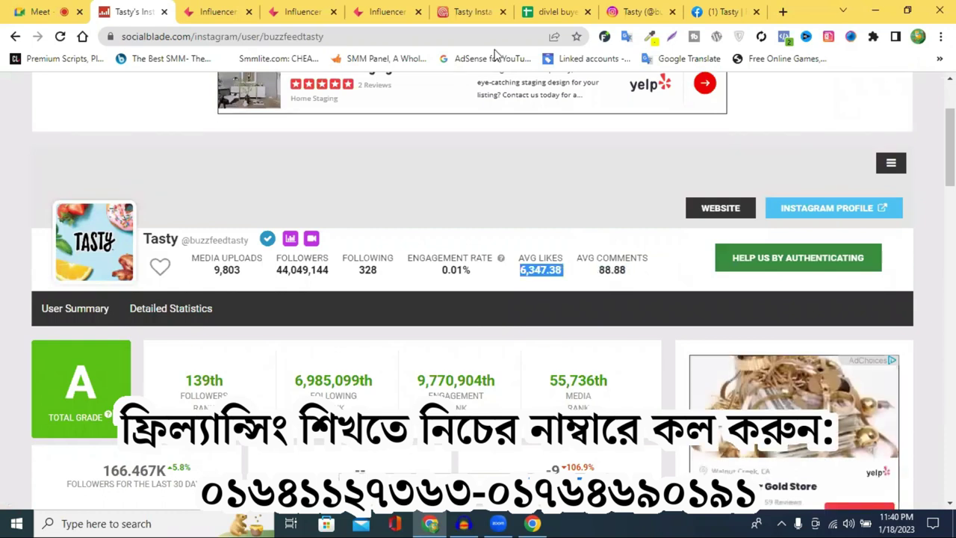
Step: Check hudabeauty's average likes in Influencer Marketing Hub's Instagram Sponsored Post Calculator
{"action": "left_click", "coordinate": [381, 11]}
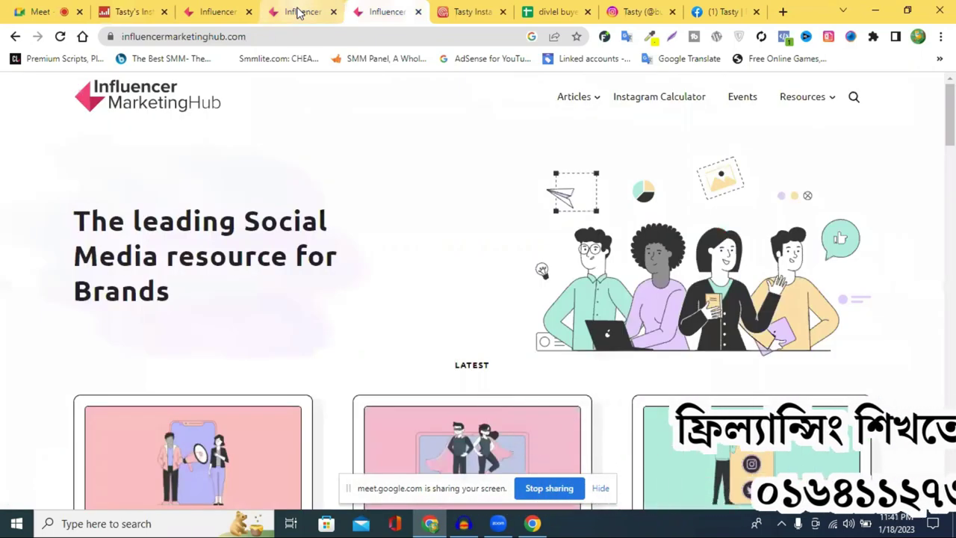
{"action": "left_click", "coordinate": [299, 11]}
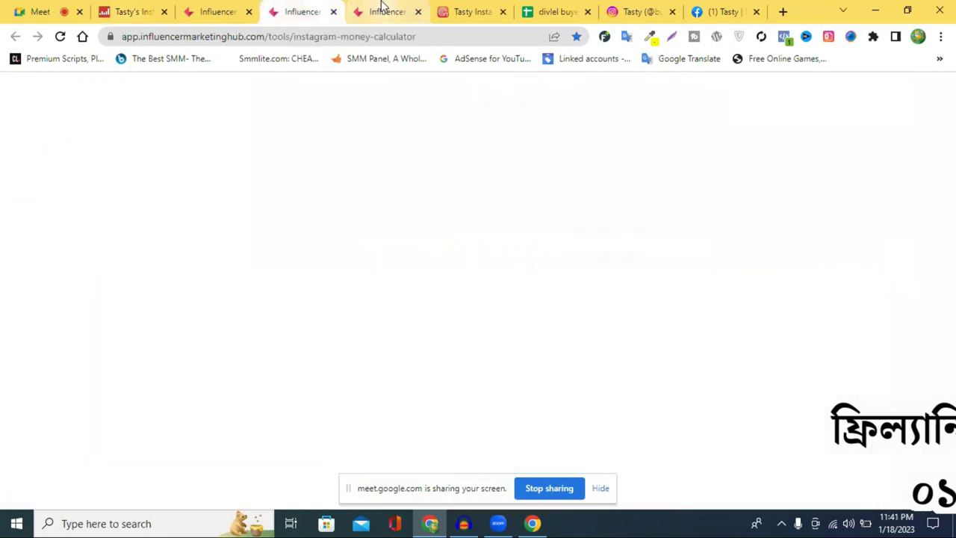
{"action": "left_click", "coordinate": [381, 6]}
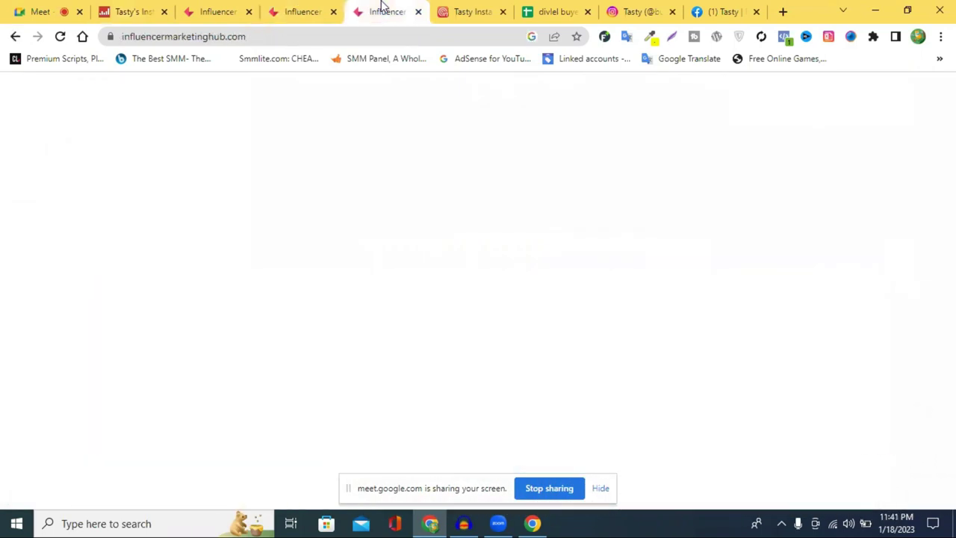
{"action": "left_click", "coordinate": [294, 11]}
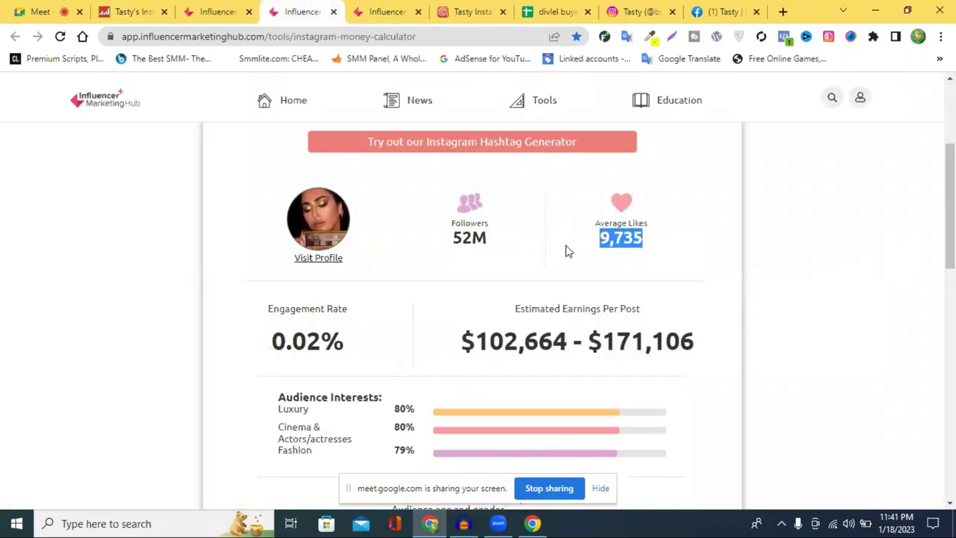
{"action": "left_click", "coordinate": [626, 234]}
{"action": "double_click", "coordinate": [626, 234]}
{"action": "scroll", "coordinate": [626, 235], "scroll_direction": "up", "scroll_amount": 3}
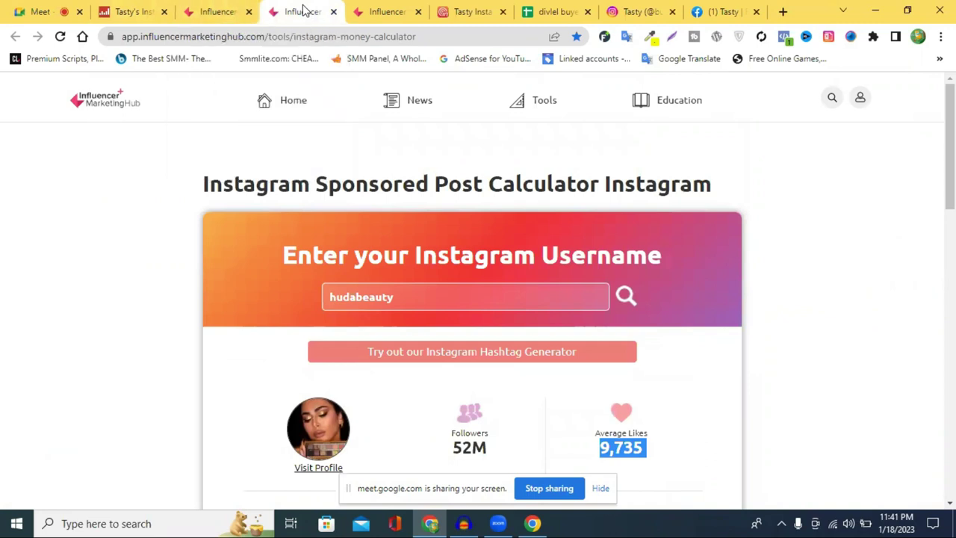
Step: Review Tasty's average comments and engagement rate on Social Blade against the column headings of the divlel buyer spreadsheet
{"action": "left_click", "coordinate": [123, 11]}
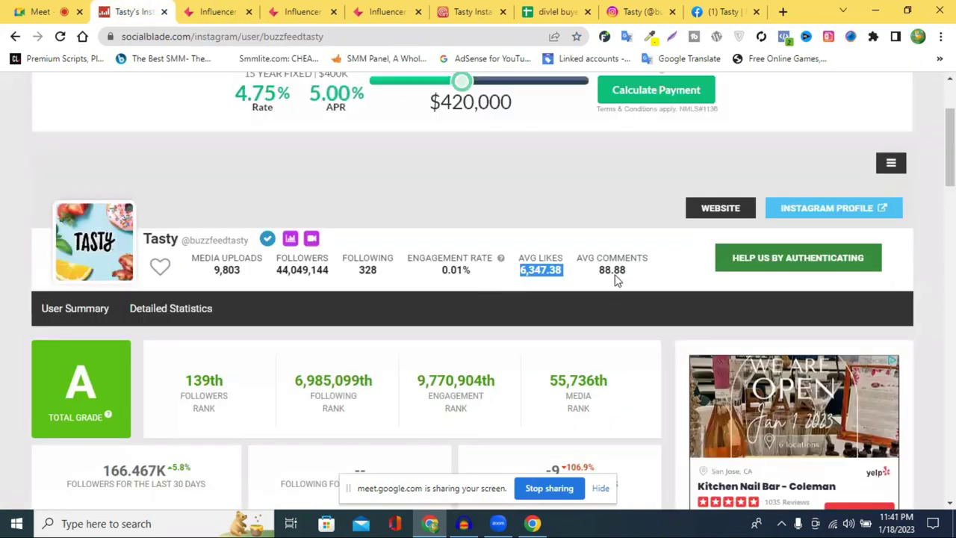
{"action": "left_click", "coordinate": [614, 270]}
{"action": "double_click", "coordinate": [614, 270]}
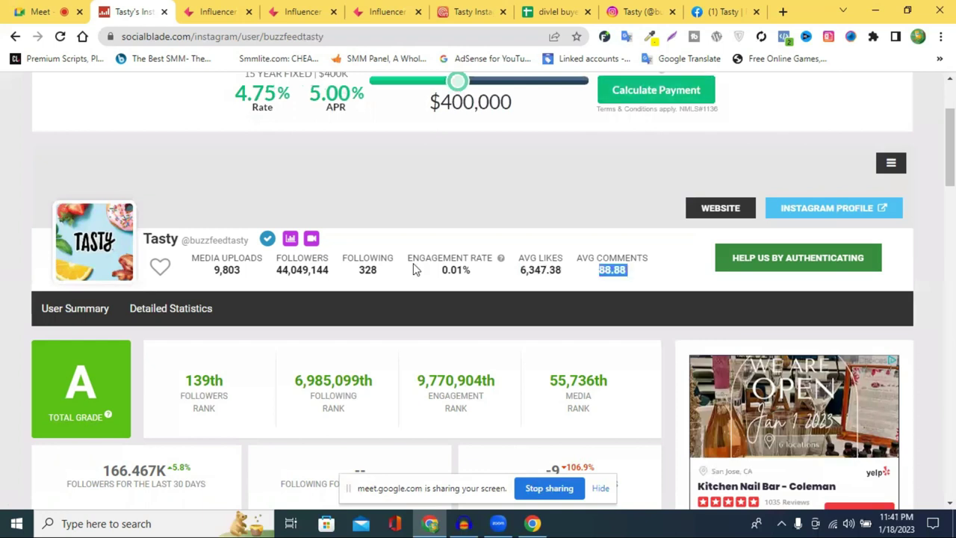
{"action": "double_click", "coordinate": [464, 270]}
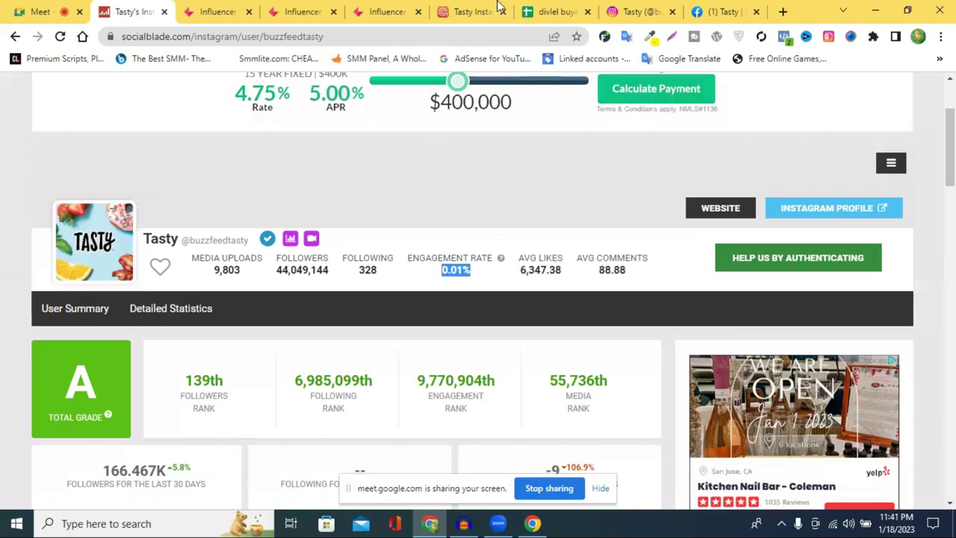
{"action": "left_click", "coordinate": [554, 11]}
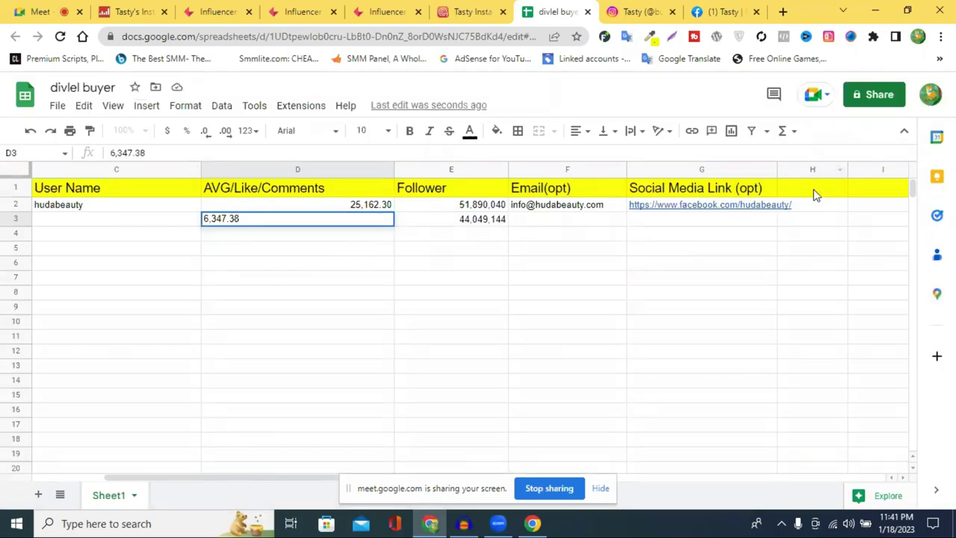
{"action": "left_click", "coordinate": [141, 11]}
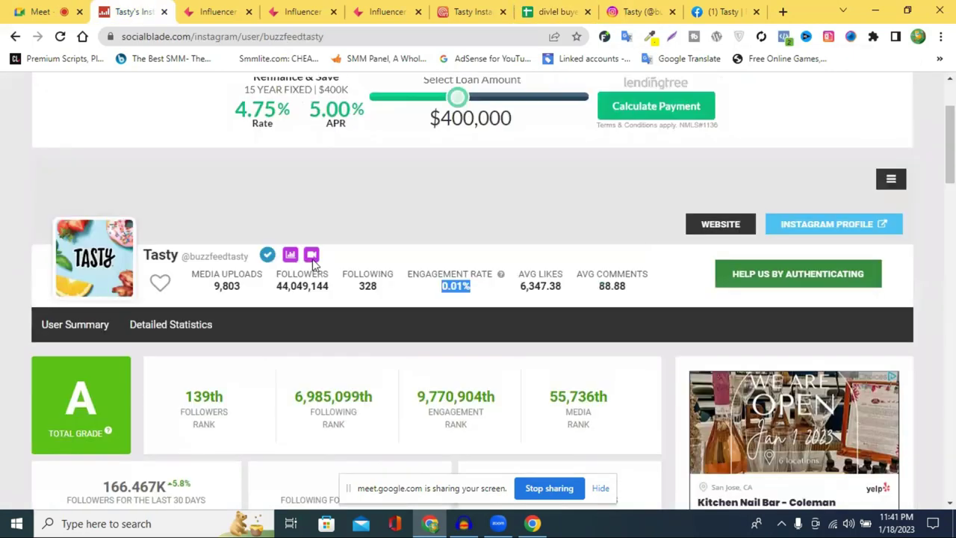
{"action": "scroll", "coordinate": [313, 263], "scroll_direction": "down", "scroll_amount": 2}
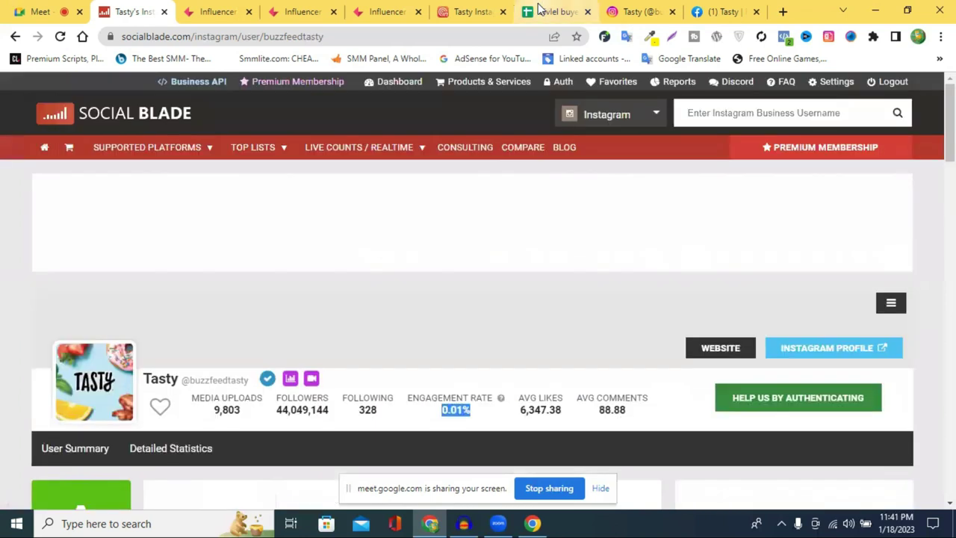
Step: Return to the divlel buyer spreadsheet and finish the AVG/Like/Comments entry 6,347.38 in cell D3
{"action": "left_click", "coordinate": [541, 9]}
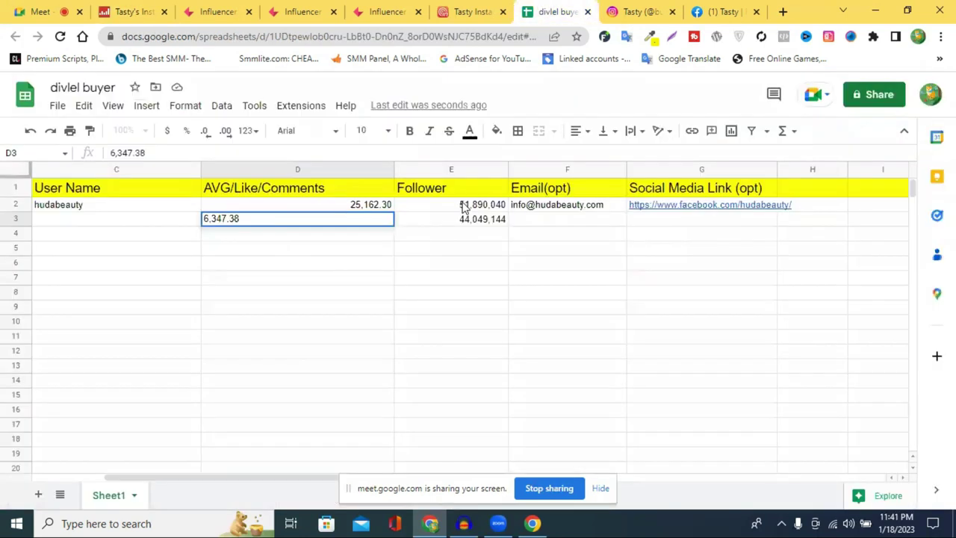
{"action": "left_click", "coordinate": [258, 254]}
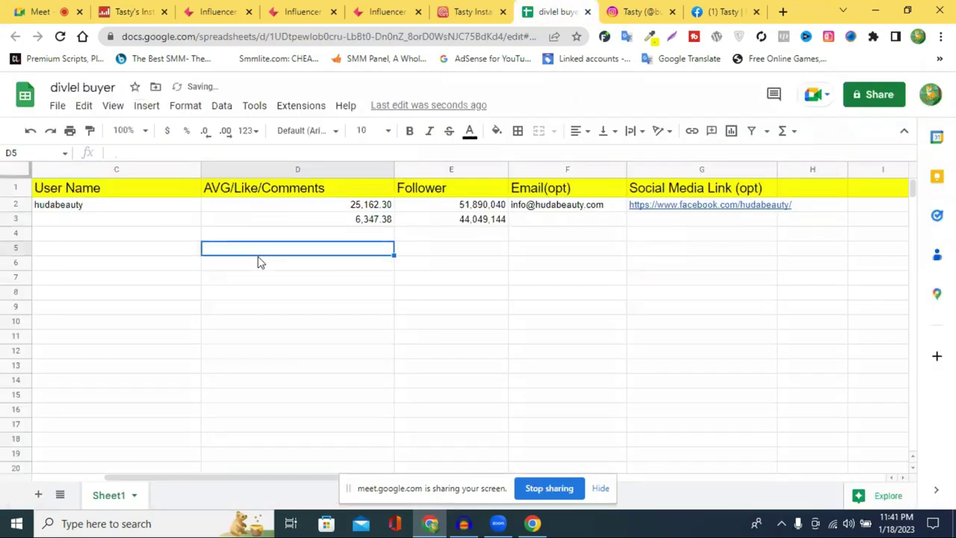
{"action": "left_click", "coordinate": [468, 237]}
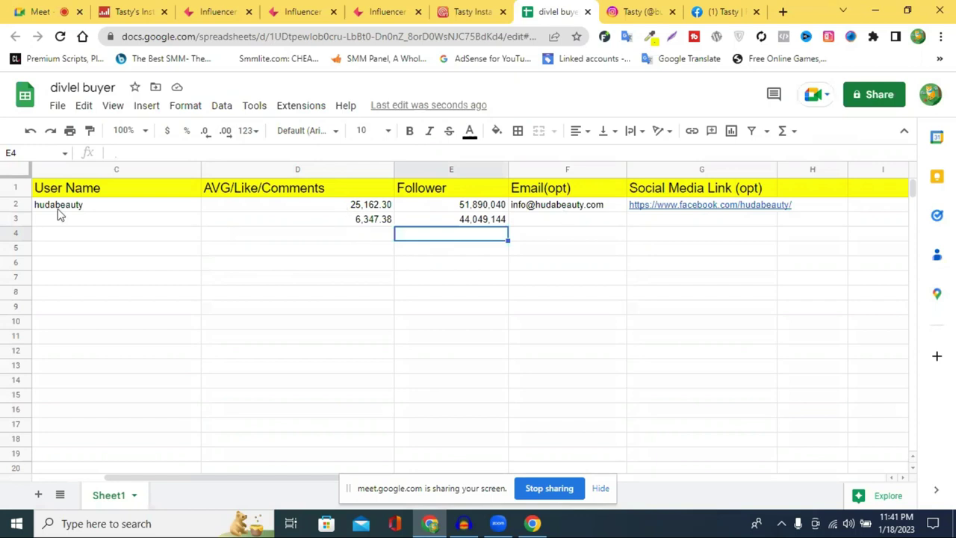
{"action": "left_click", "coordinate": [614, 10]}
{"action": "left_click", "coordinate": [212, 36]}
{"action": "right_click", "coordinate": [211, 37]}
{"action": "left_click", "coordinate": [281, 110]}
{"action": "left_click", "coordinate": [549, 11]}
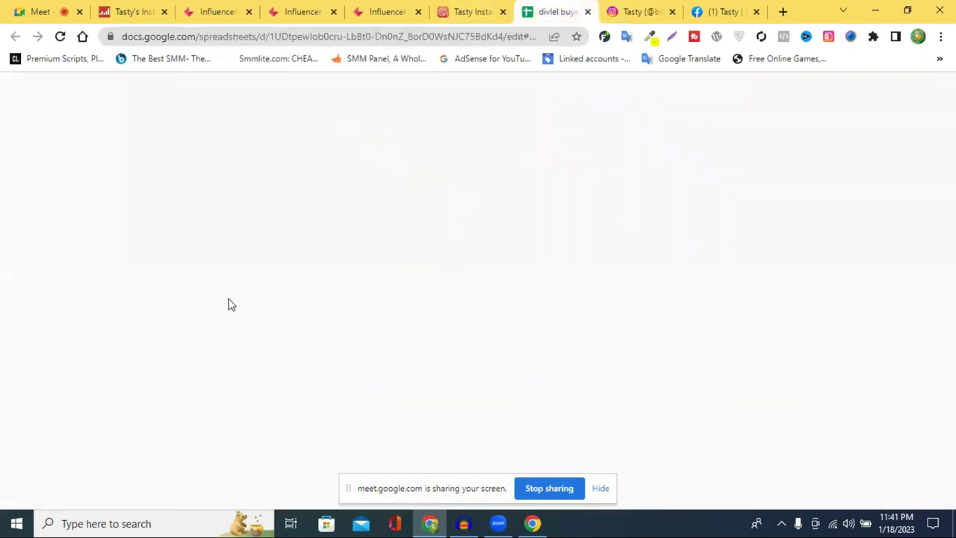
{"action": "left_click_drag", "start_coordinate": [252, 486], "coordinate": [142, 483]}
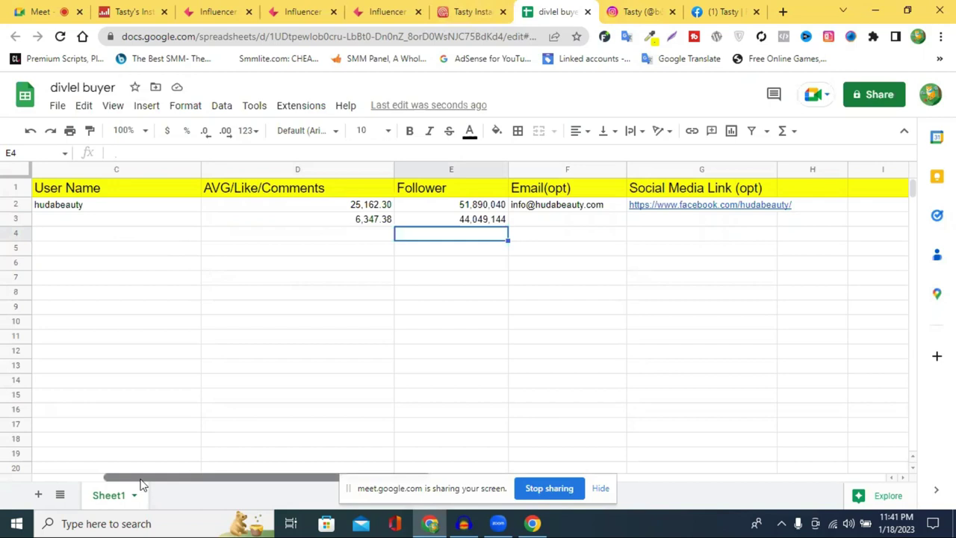
{"action": "left_click", "coordinate": [159, 219]}
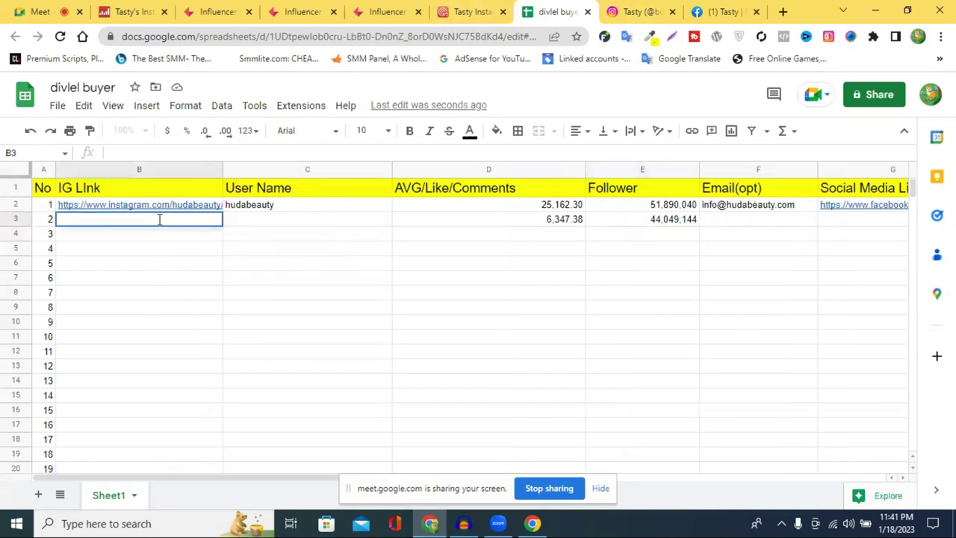
{"action": "key", "text": "ctrl+v"}
Step: Copy the username buzzfeedtasty from the Instagram link in B3 into the User Name cell C3
{"action": "double_click", "coordinate": [194, 219]}
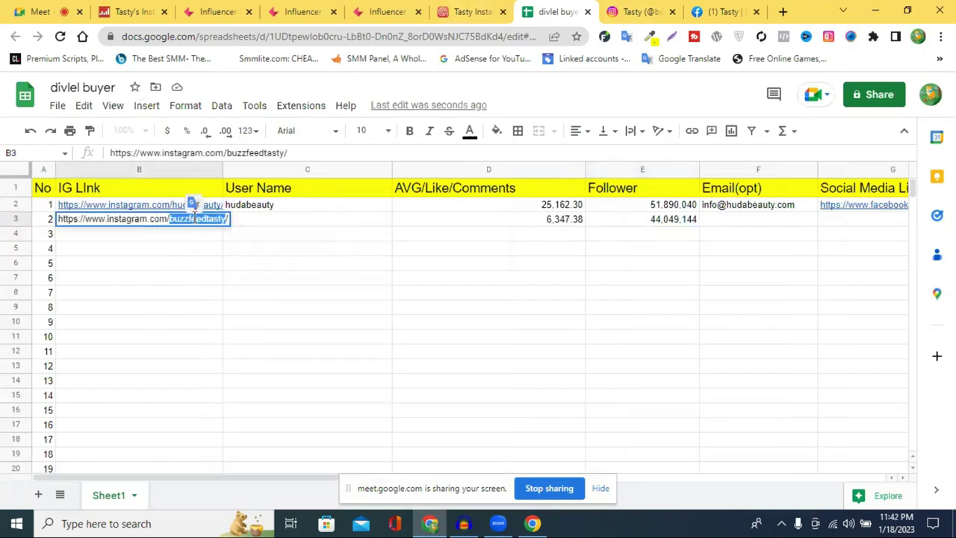
{"action": "left_click", "coordinate": [308, 218]}
{"action": "key", "text": "ctrl+v"}
{"action": "left_click", "coordinate": [437, 280]}
Step: Copy the address of Tasty's Facebook page, facebook.com/buzzfeedtasty, for the spreadsheet's Social Media Link column
{"action": "left_click_drag", "start_coordinate": [167, 474], "coordinate": [331, 476]}
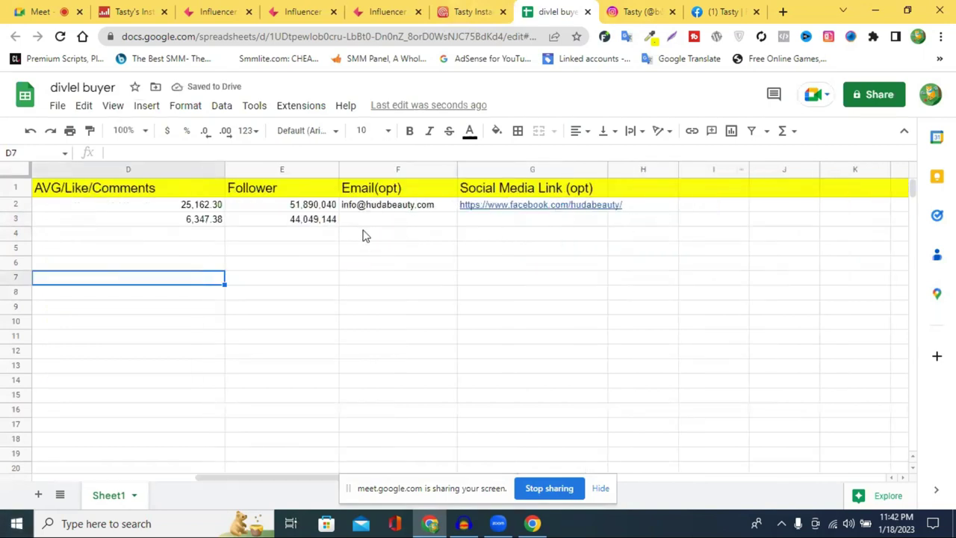
{"action": "left_click", "coordinate": [644, 11]}
{"action": "left_click", "coordinate": [712, 9]}
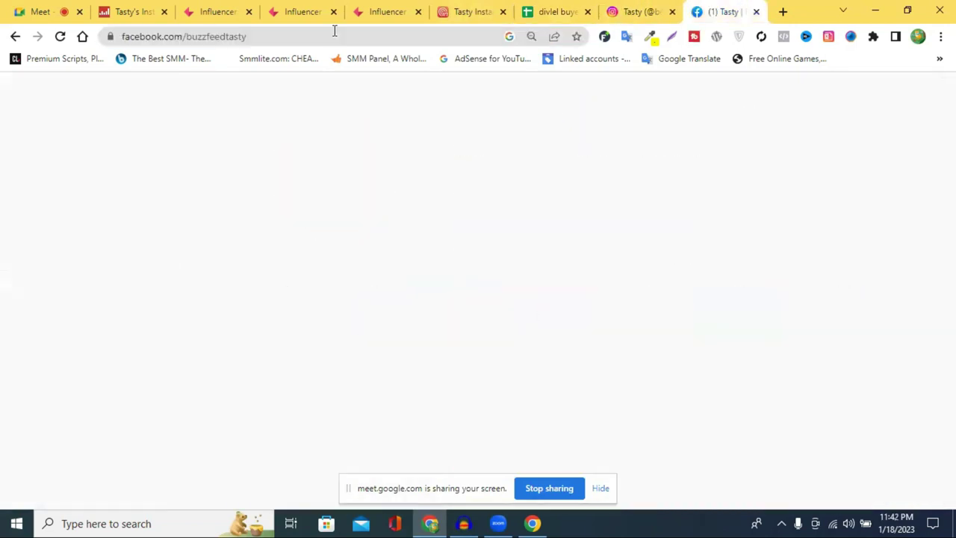
{"action": "right_click", "coordinate": [317, 38]}
{"action": "left_click", "coordinate": [369, 115]}
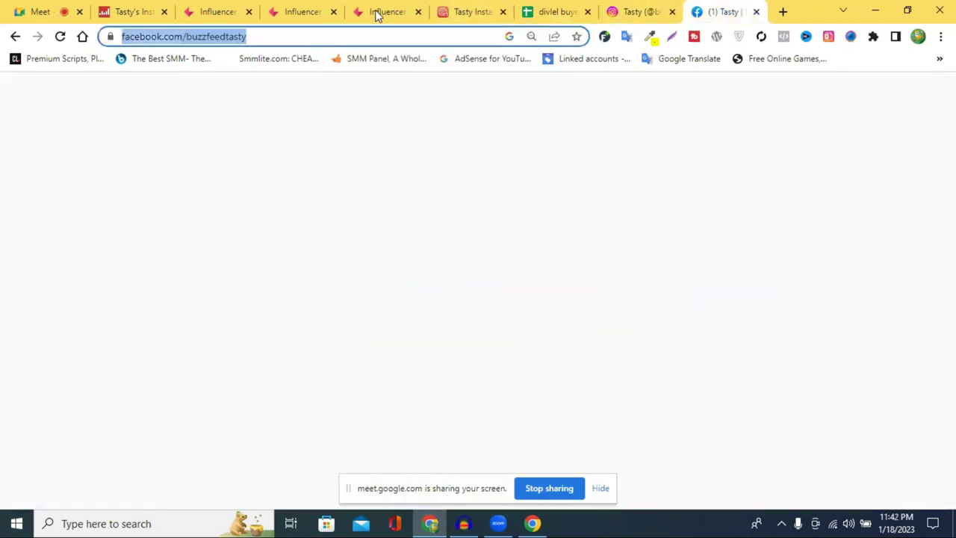